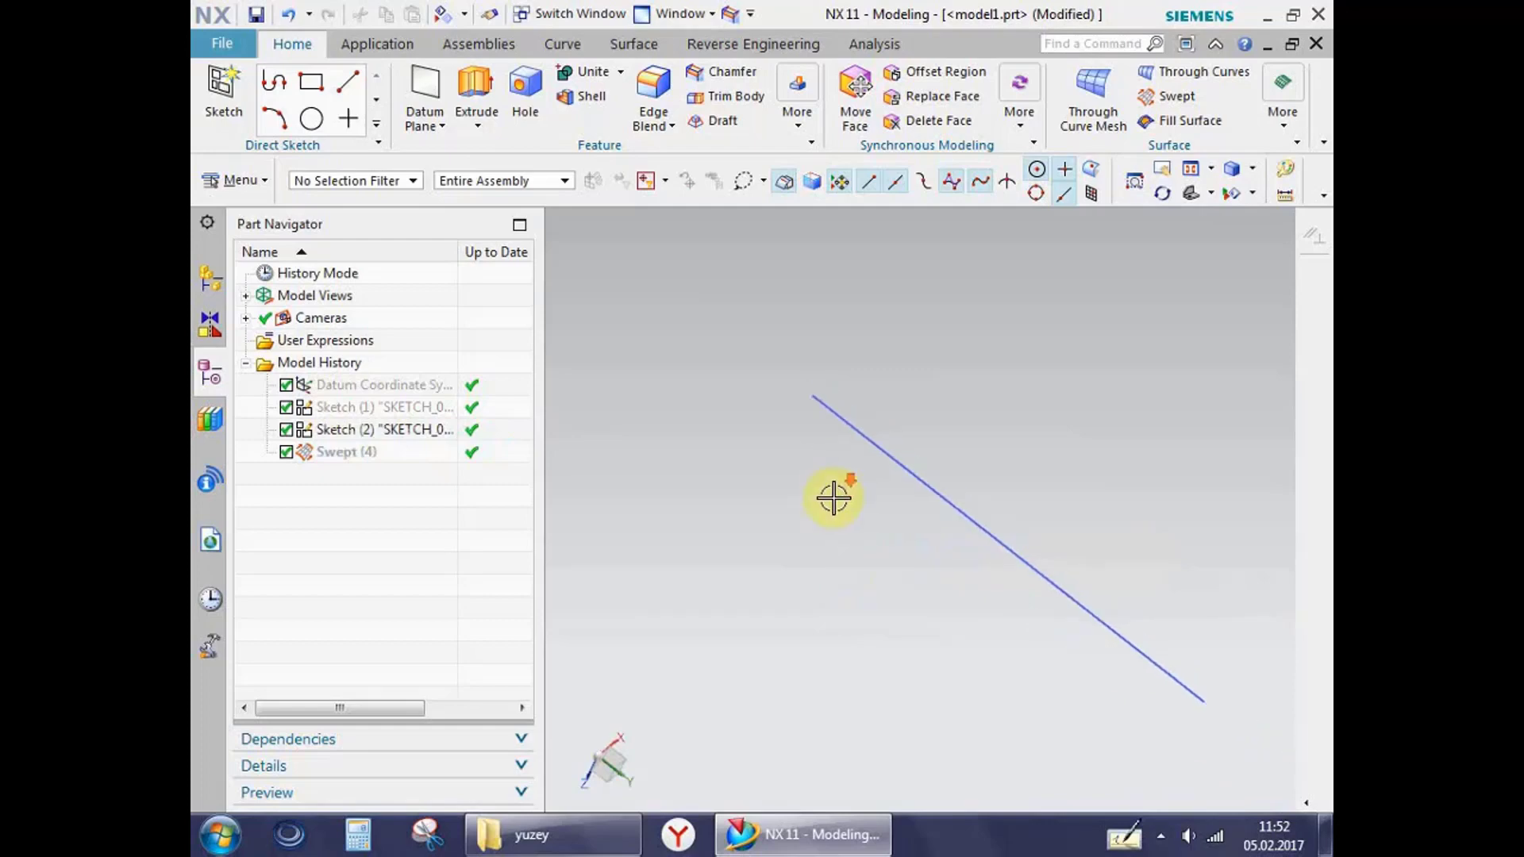
pyautogui.scroll(-2, 833, 494)
# Step: Show the hidden arc sketch beside the long guide line, keeping the old swept body hidden
pyautogui.hotkey('ctrl', 'shift', 'k')
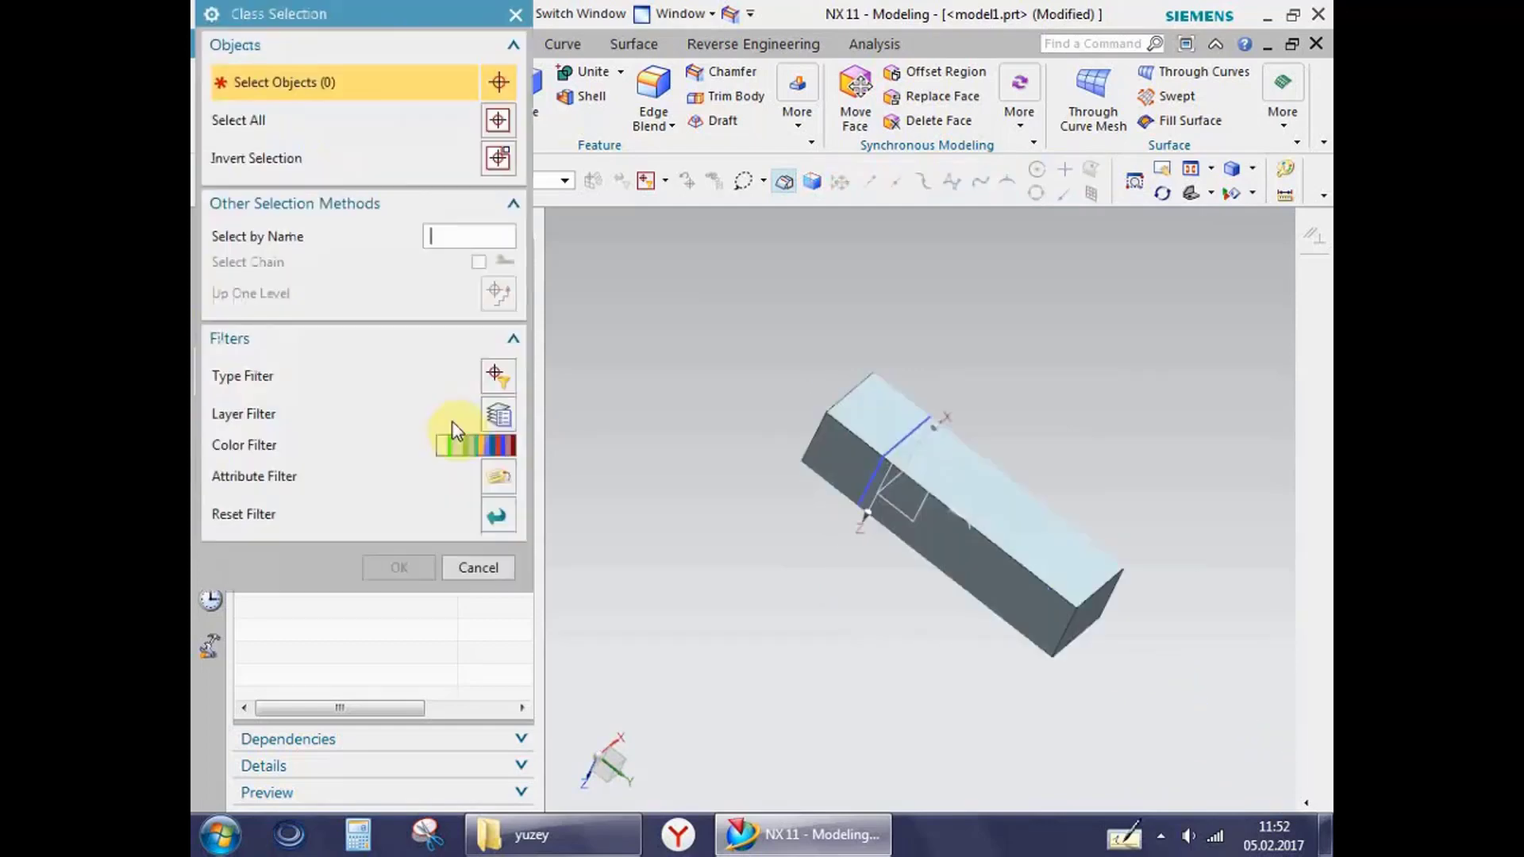
pyautogui.scroll(4, 865, 442)
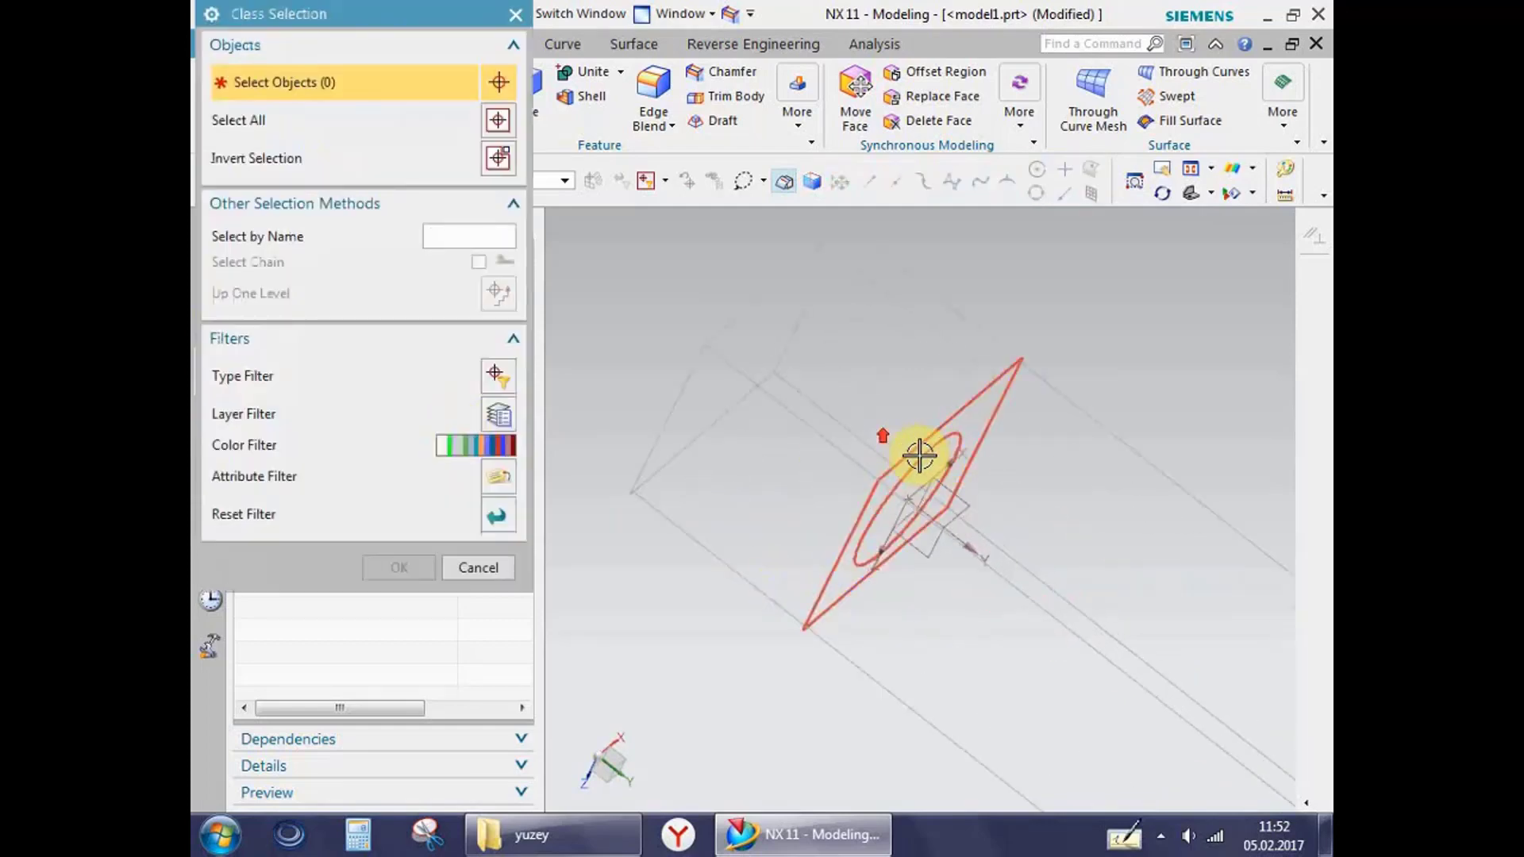
pyautogui.click(941, 445)
pyautogui.middleClick(937, 446)
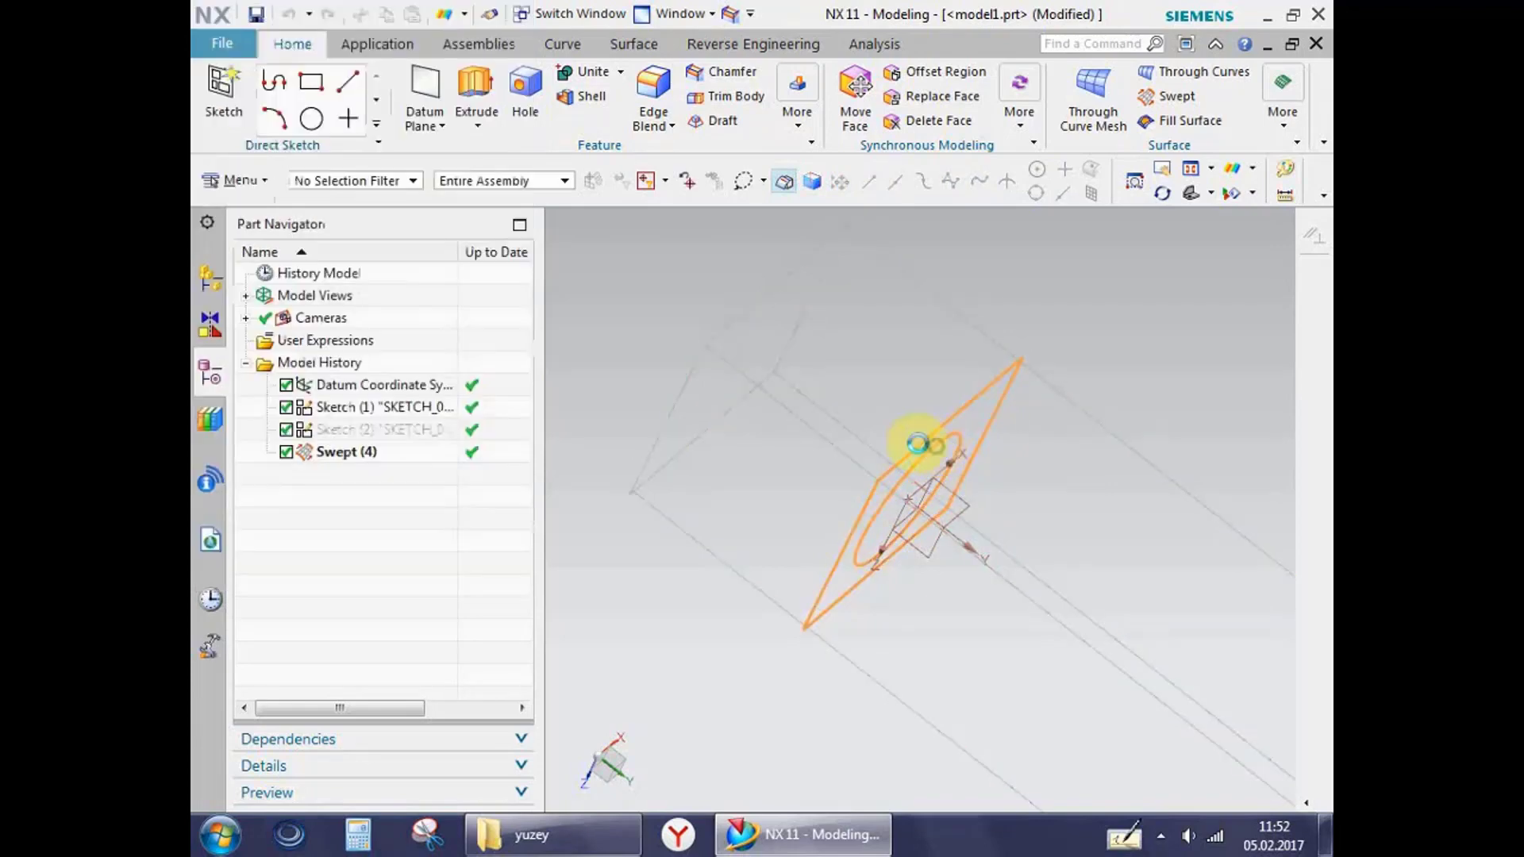
pyautogui.scroll(-3, 884, 481)
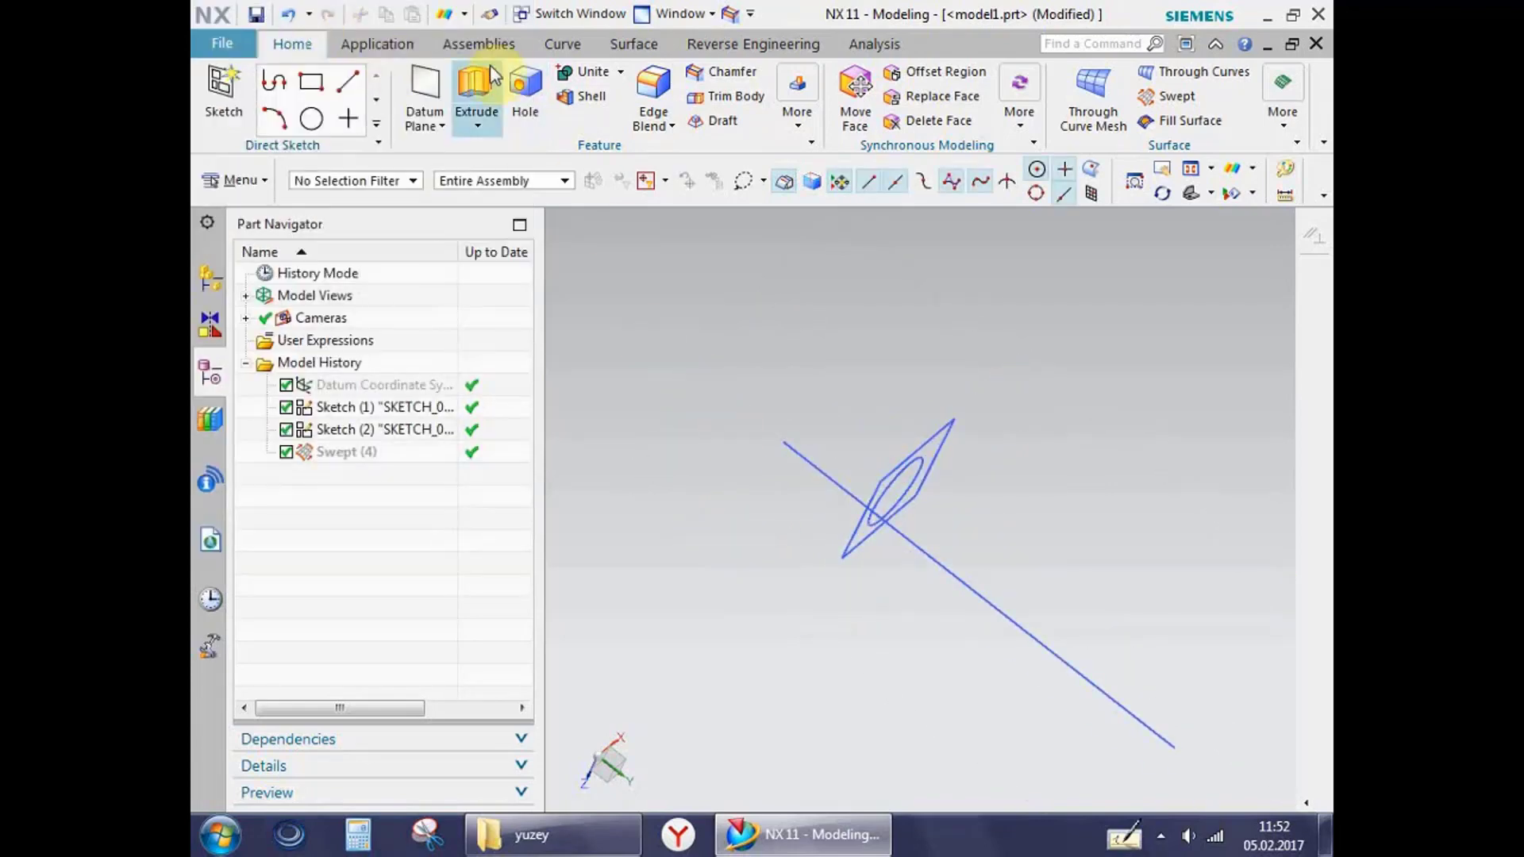
# Step: Create a Swept surface with the arc as section curve and the long line as guide
pyautogui.click(633, 44)
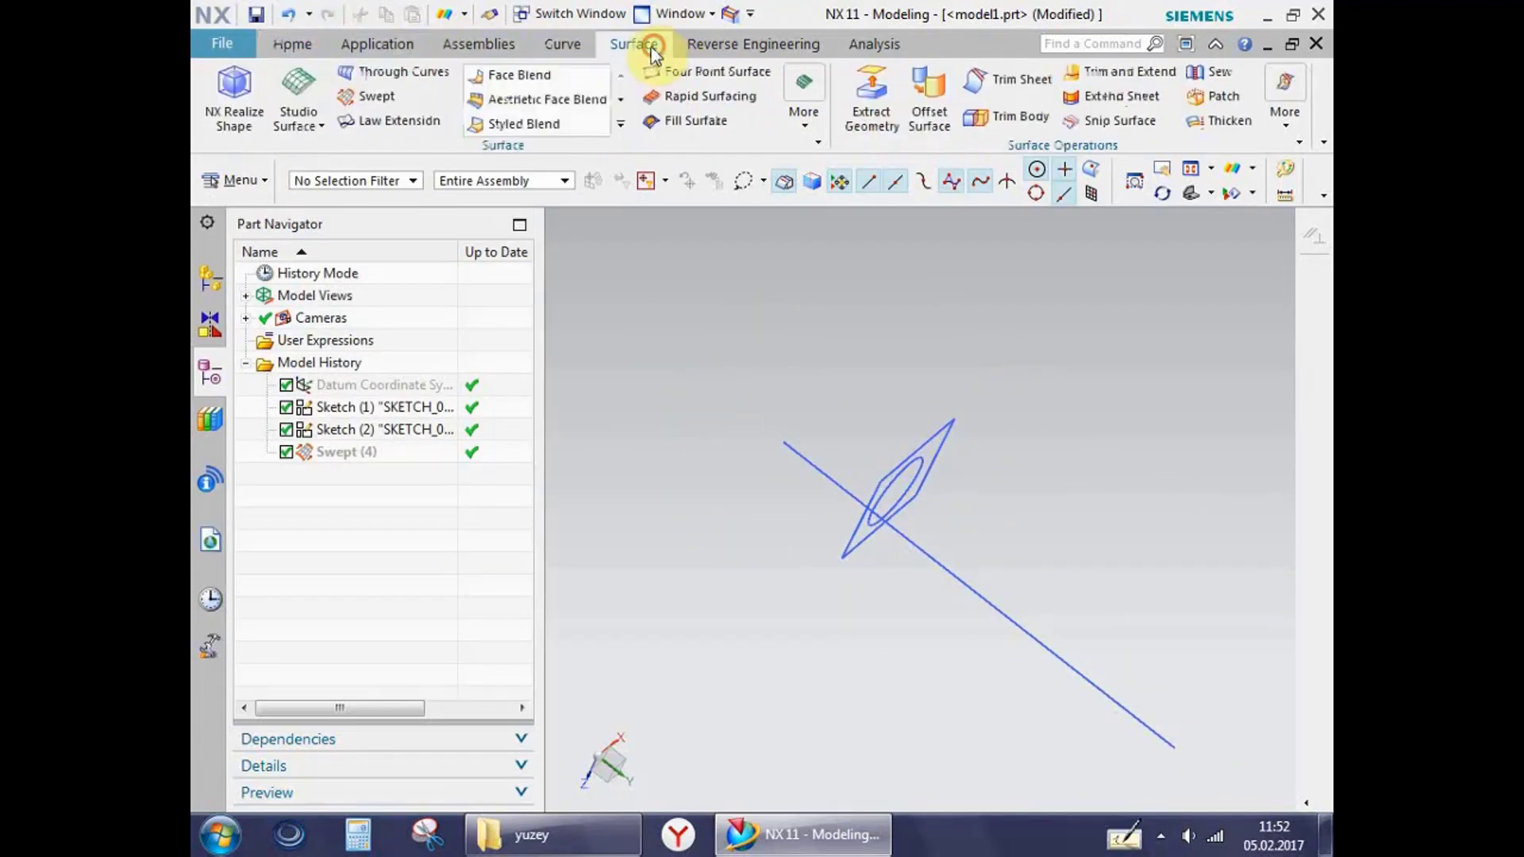
pyautogui.click(377, 98)
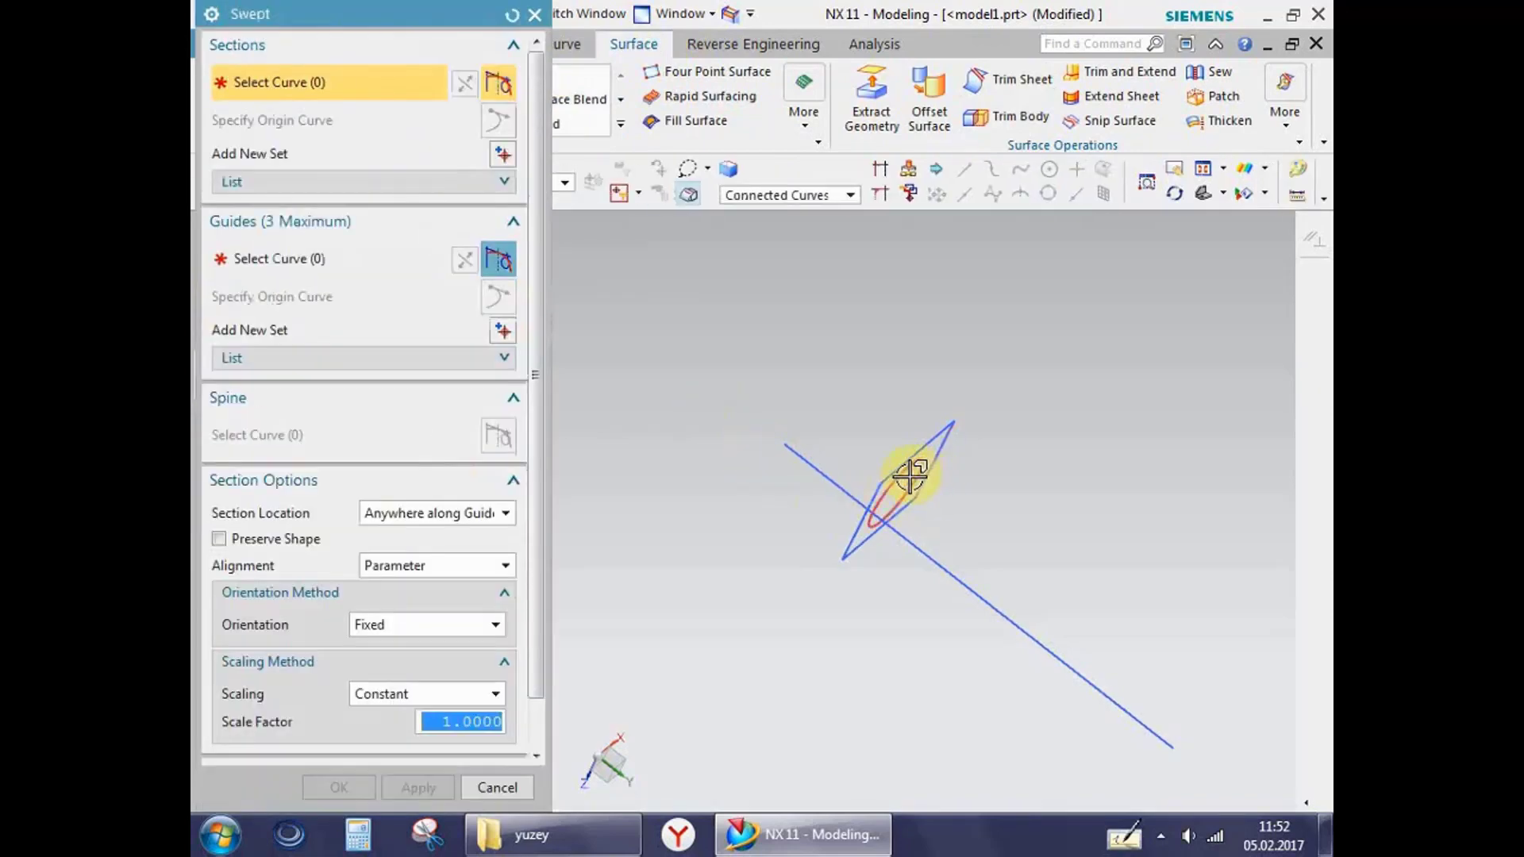
pyautogui.click(911, 481)
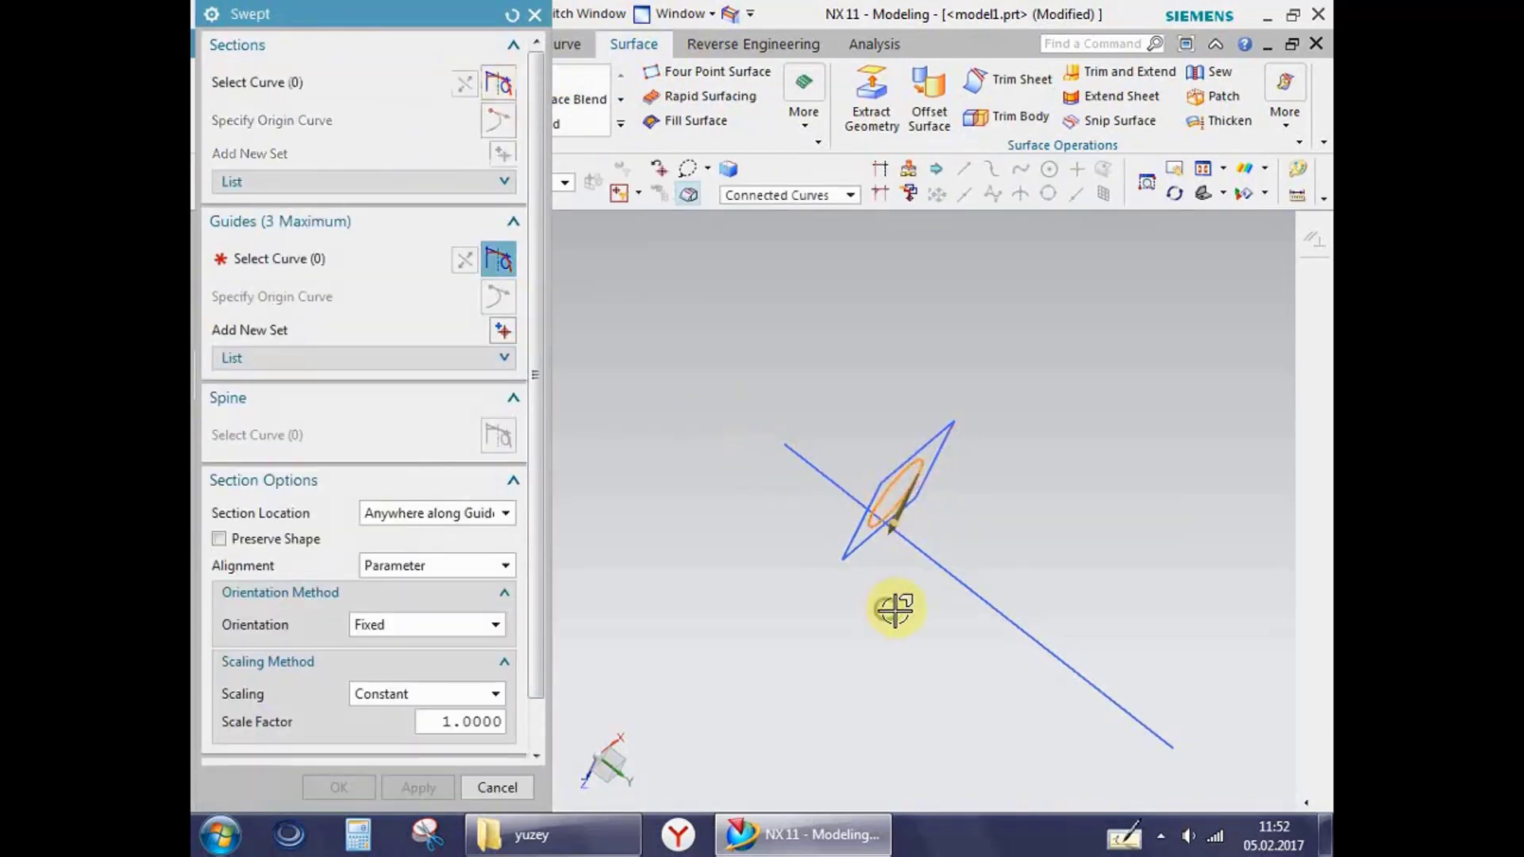
pyautogui.click(965, 595)
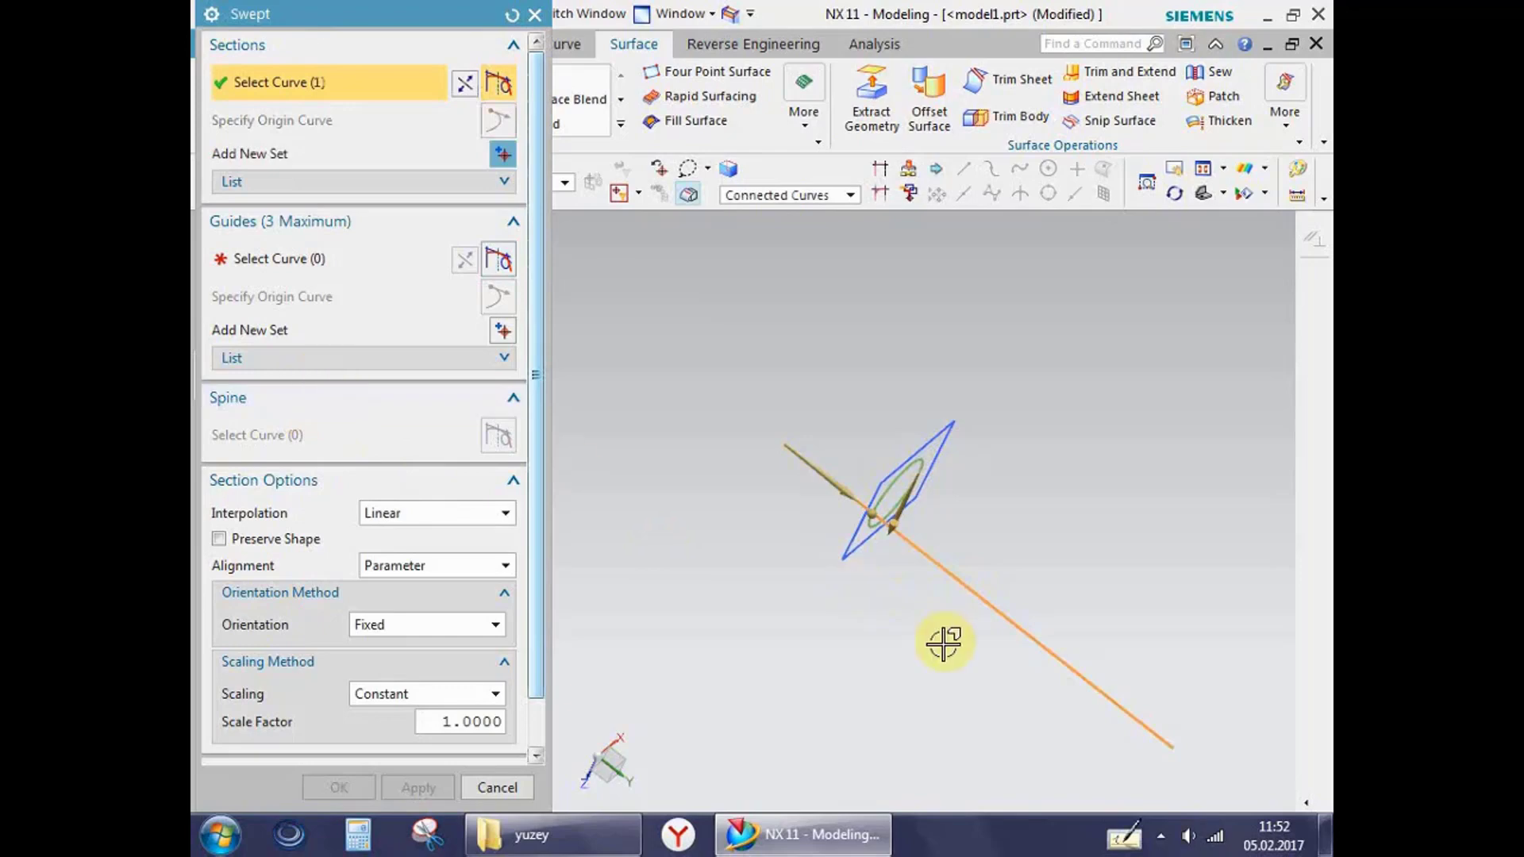
pyautogui.click(254, 256)
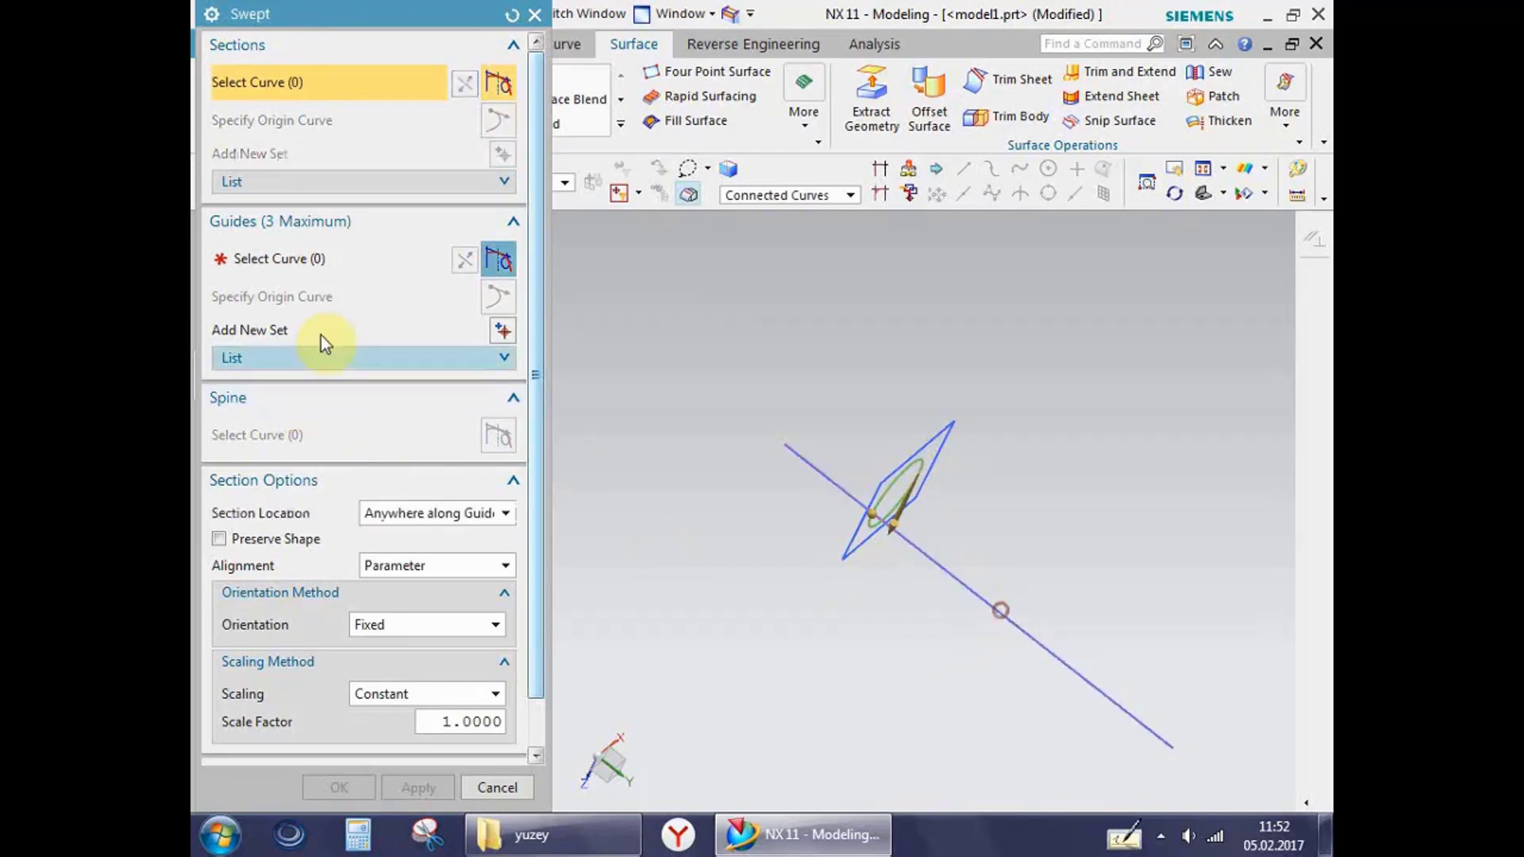
pyautogui.click(944, 572)
pyautogui.moveTo(678, 556); pyautogui.dragTo(678, 478, button='middle')
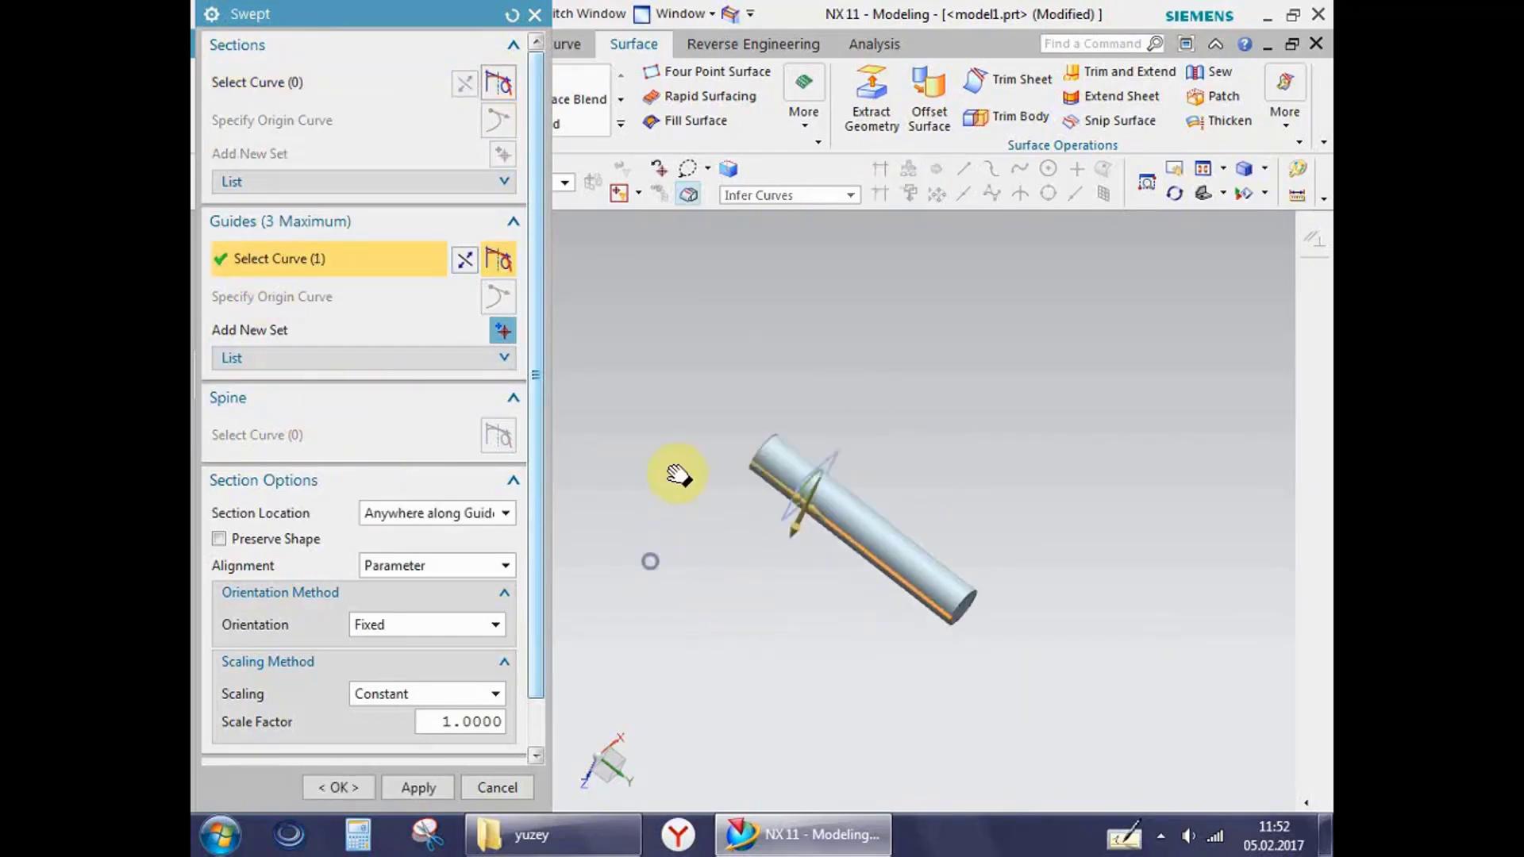
pyautogui.scroll(3, 738, 534)
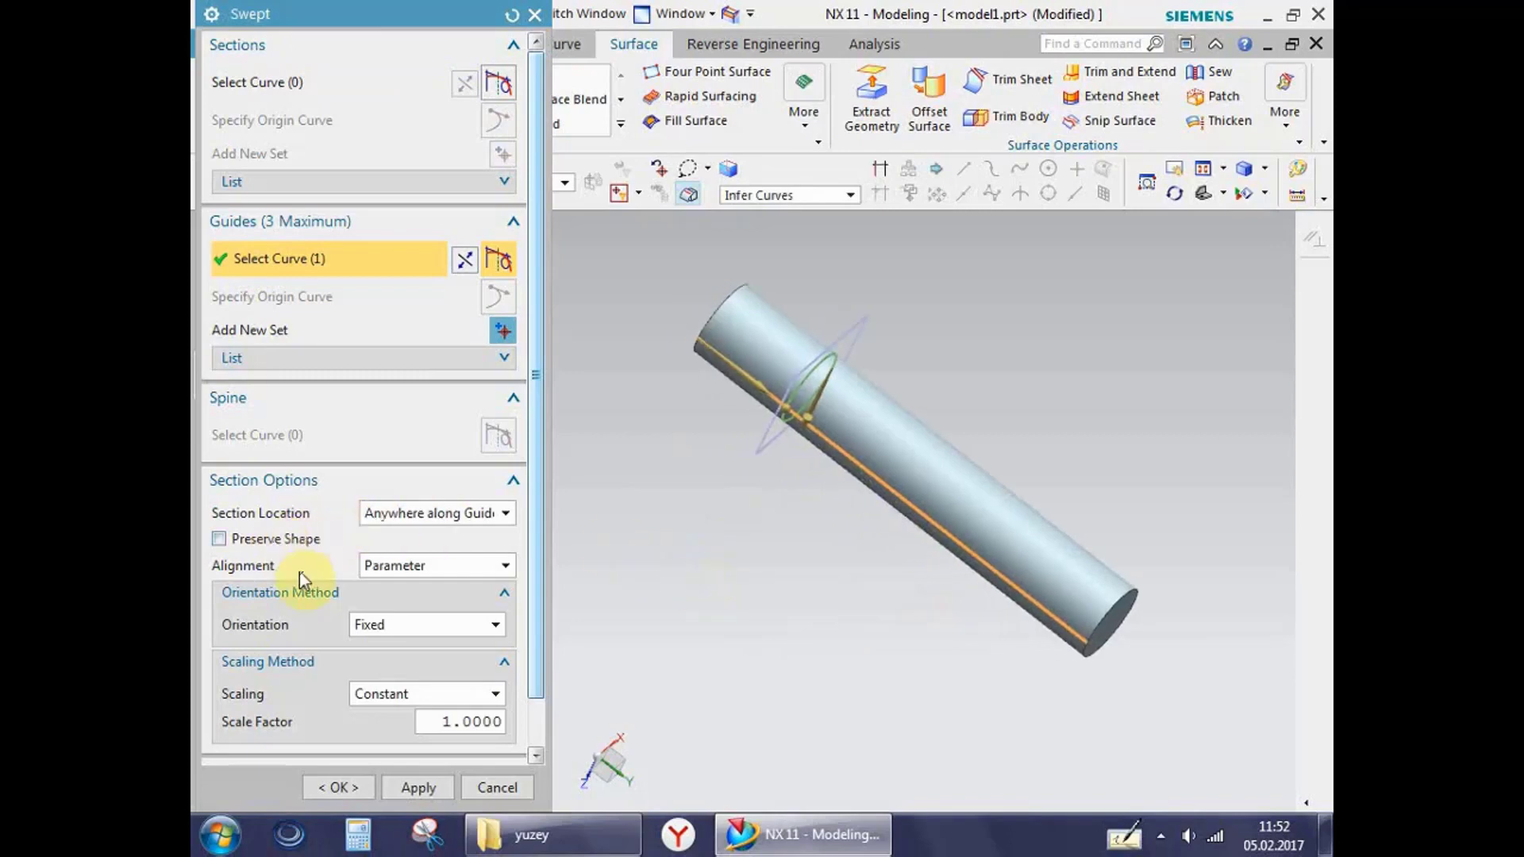
pyautogui.click(377, 563)
pyautogui.click(375, 567)
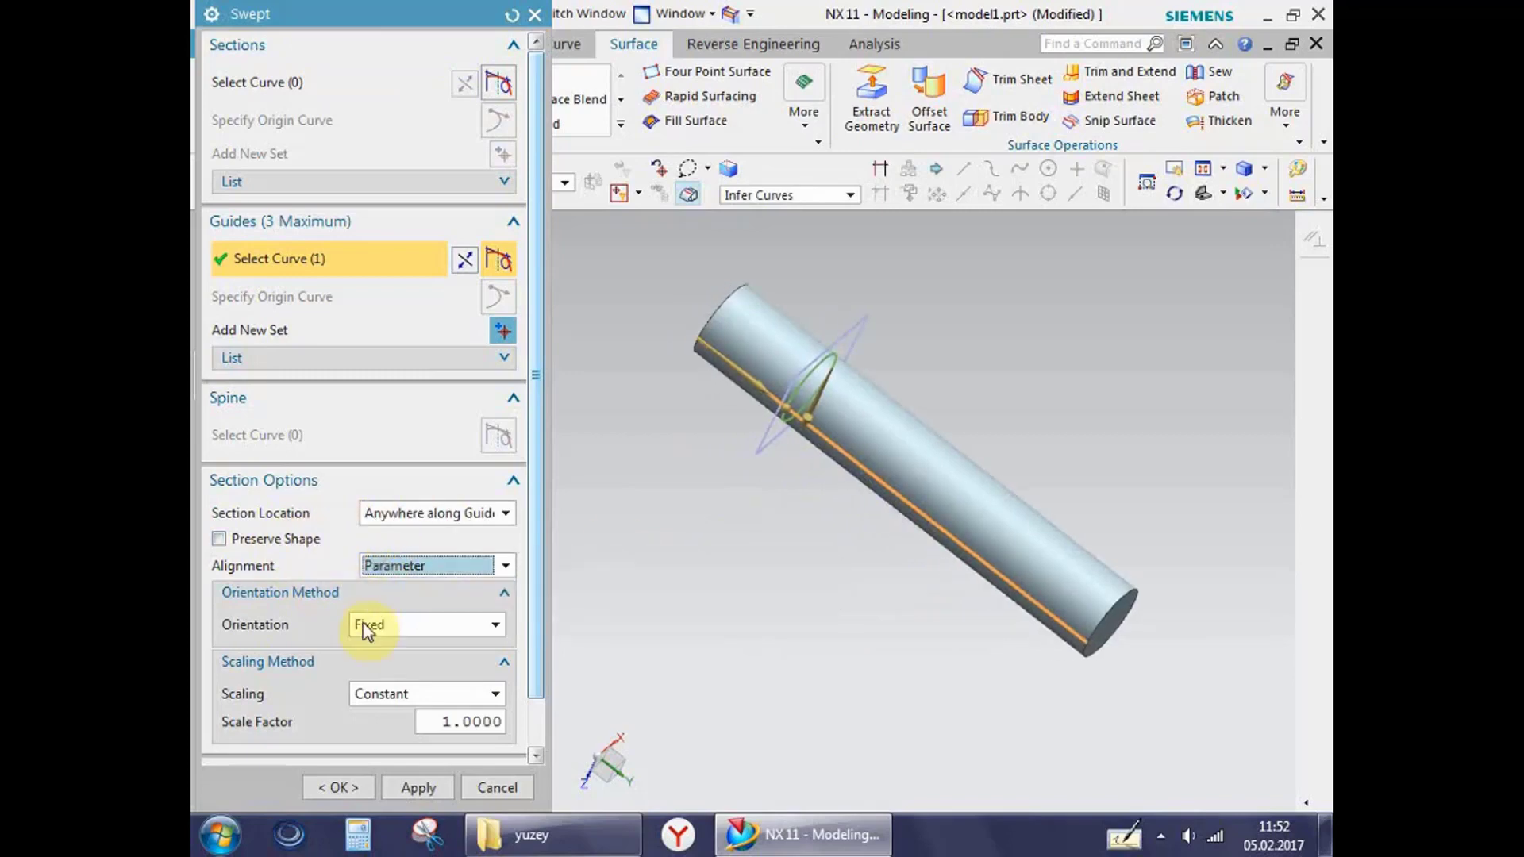
pyautogui.click(365, 627)
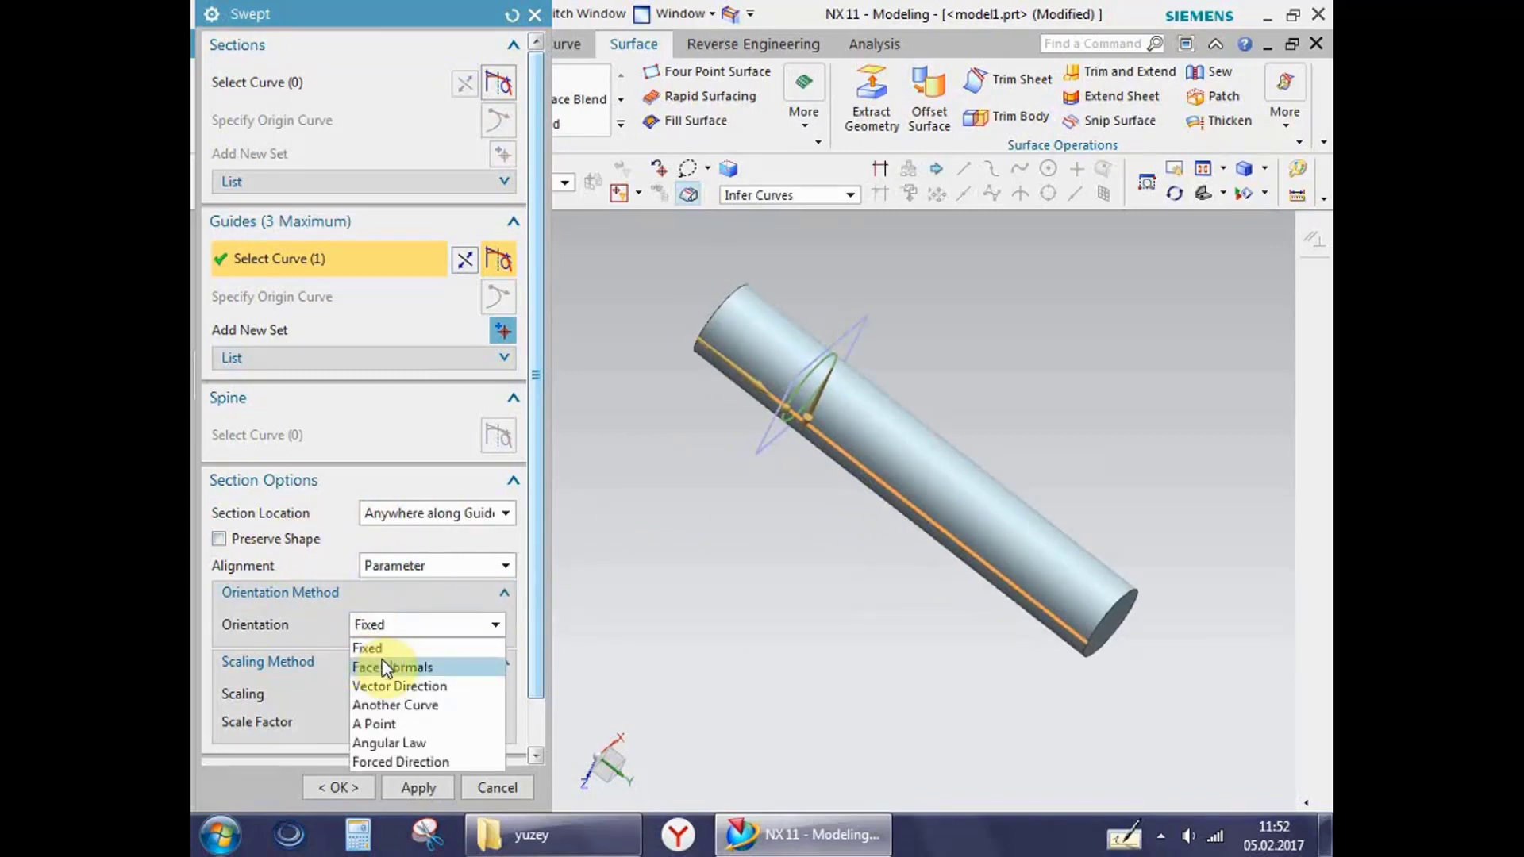
pyautogui.click(394, 644)
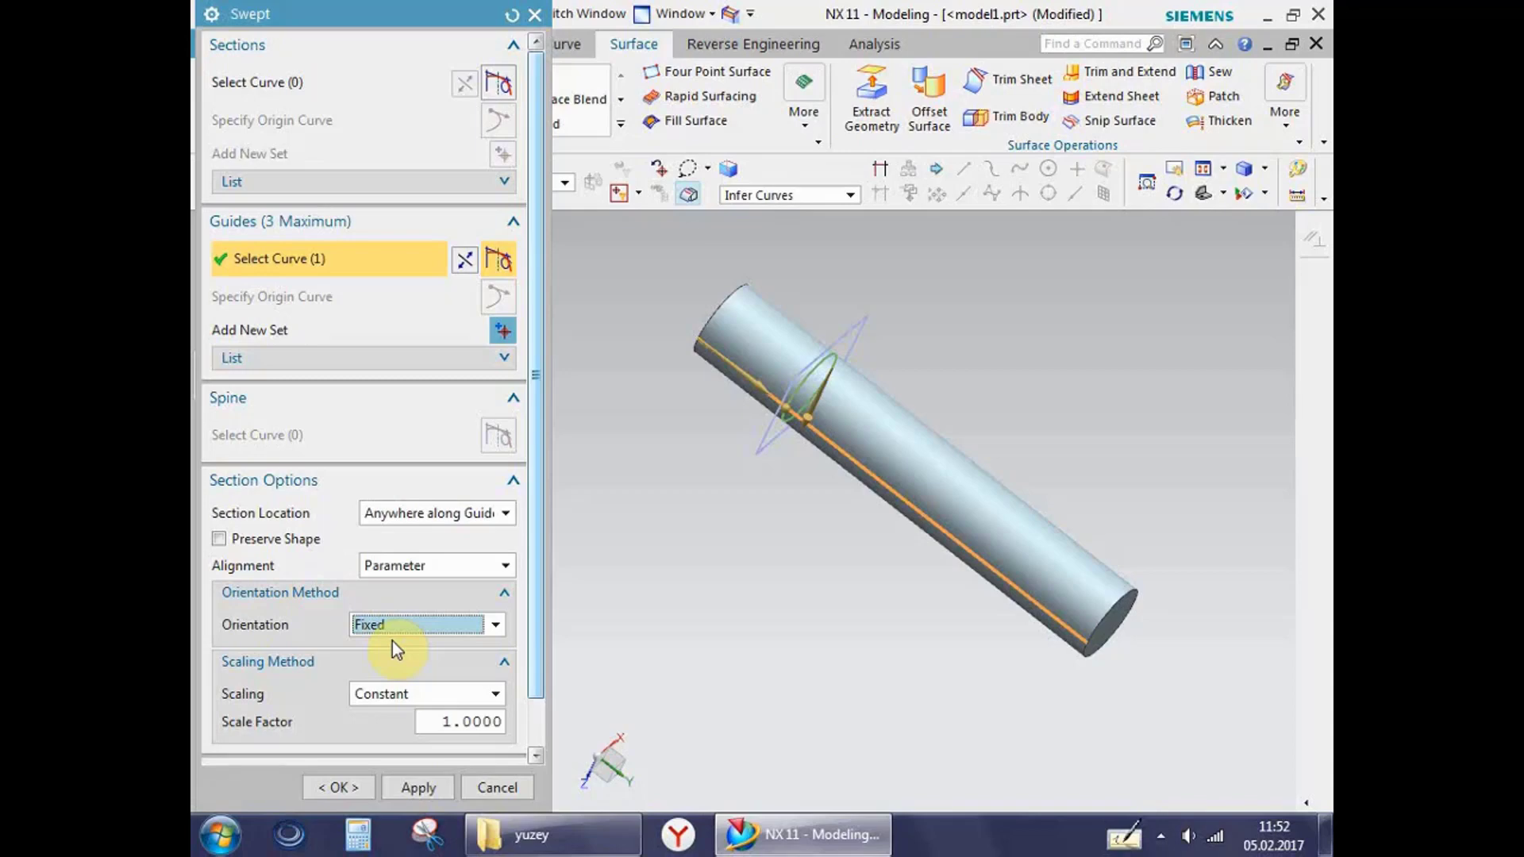
pyautogui.click(409, 624)
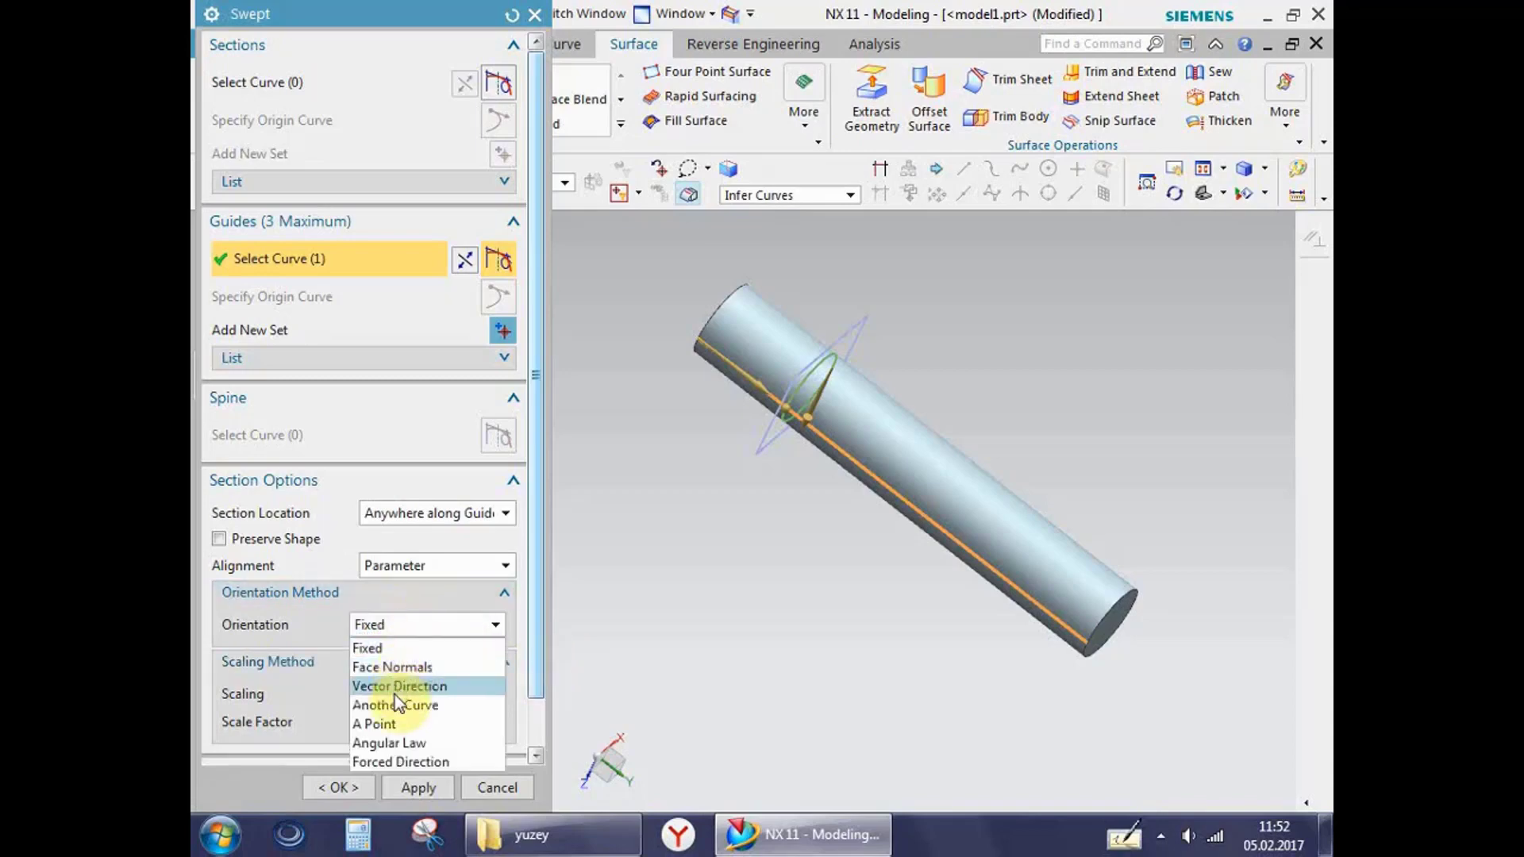
pyautogui.click(411, 688)
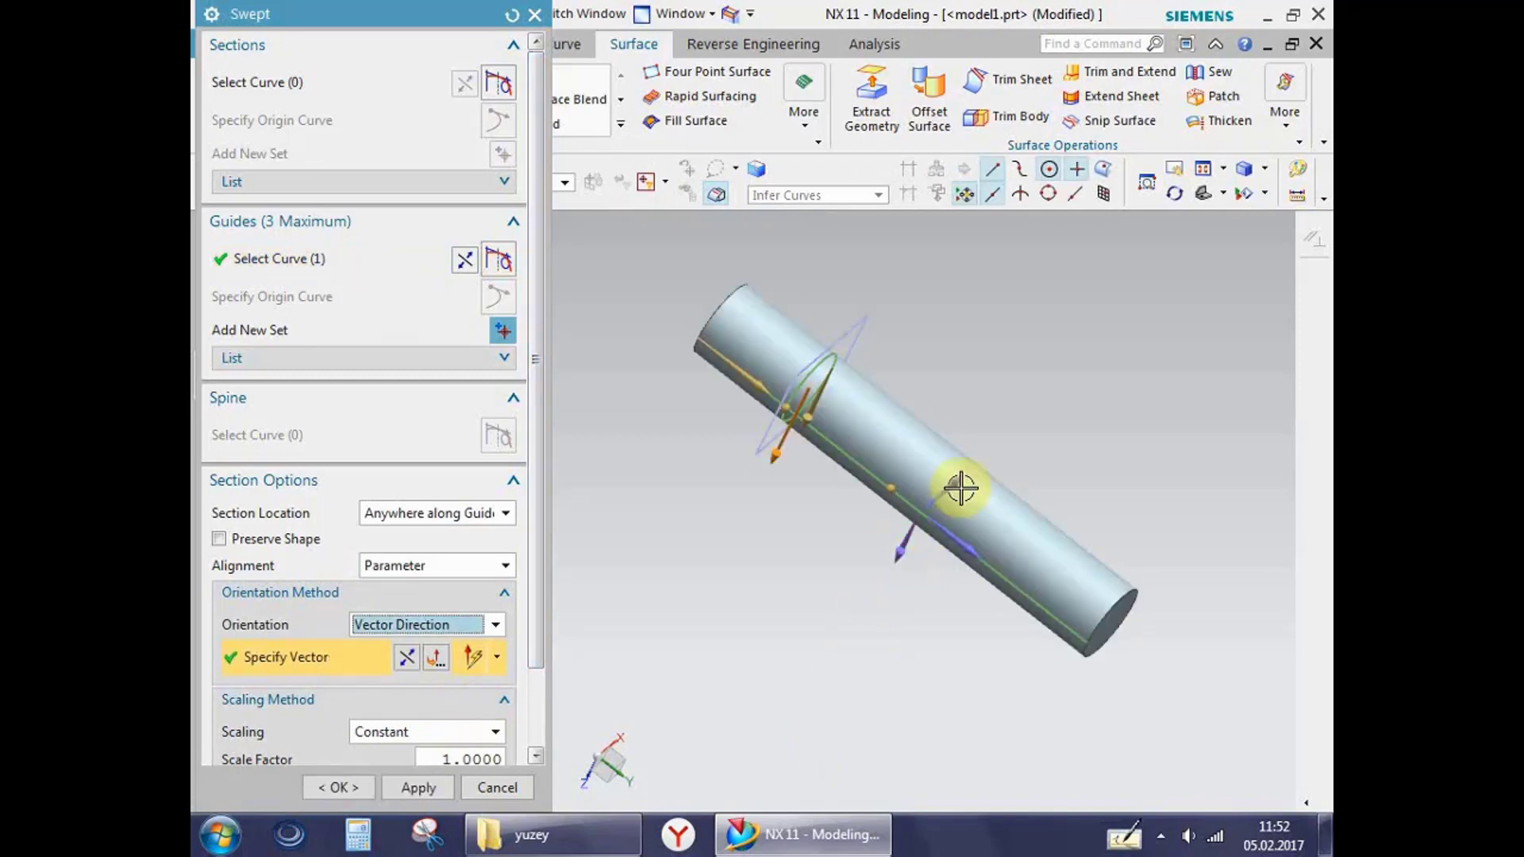
pyautogui.doubleClick(957, 537)
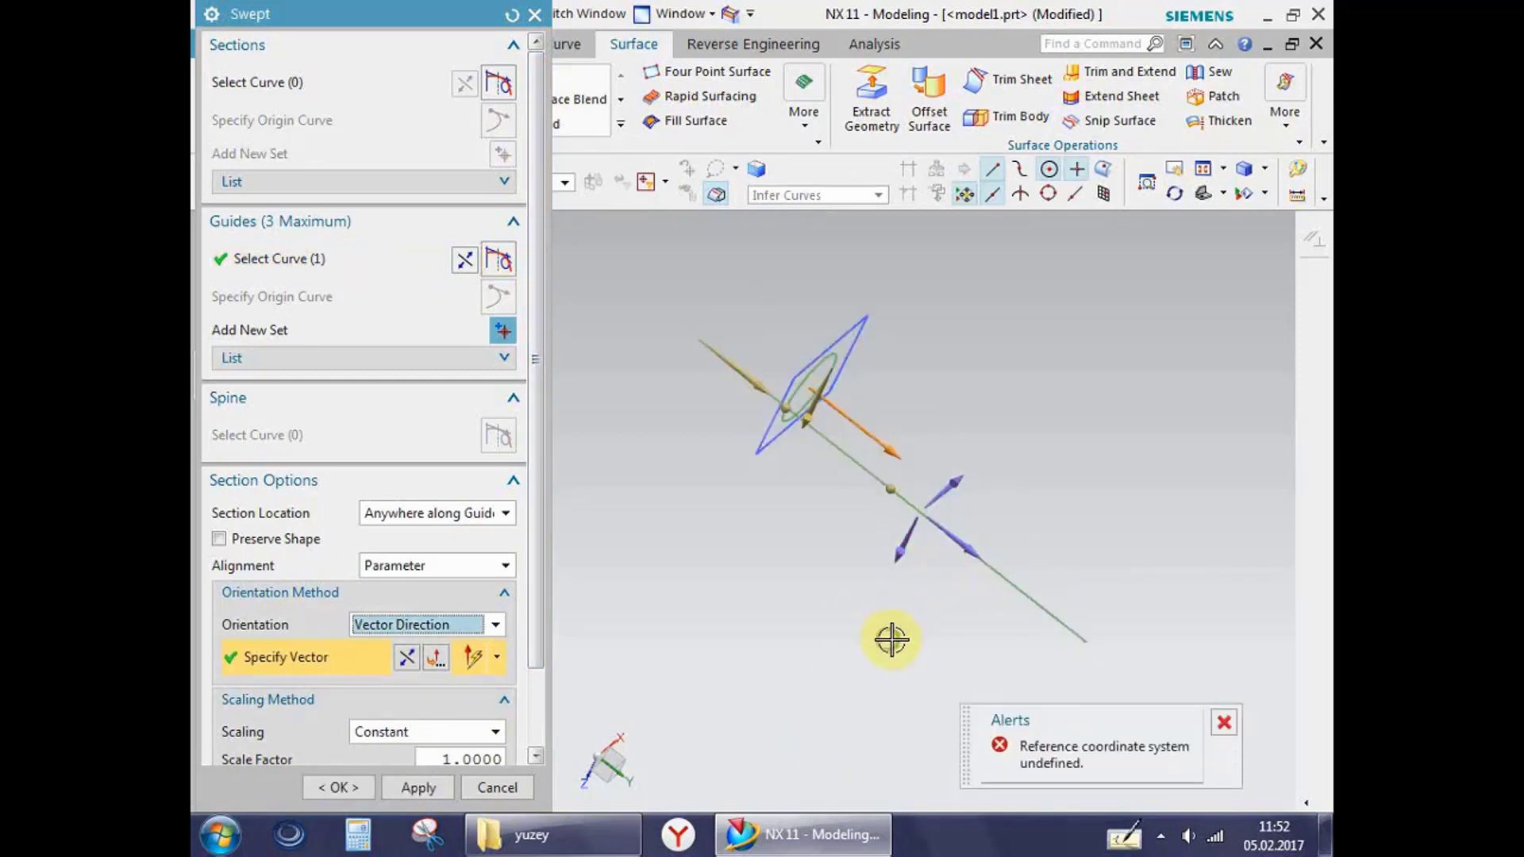
pyautogui.moveTo(890, 639)
pyautogui.mouseDown(button='middle')
pyautogui.moveTo(877, 671)
pyautogui.moveTo(838, 691)
pyautogui.moveTo(865, 650)
pyautogui.mouseUp(button='middle')
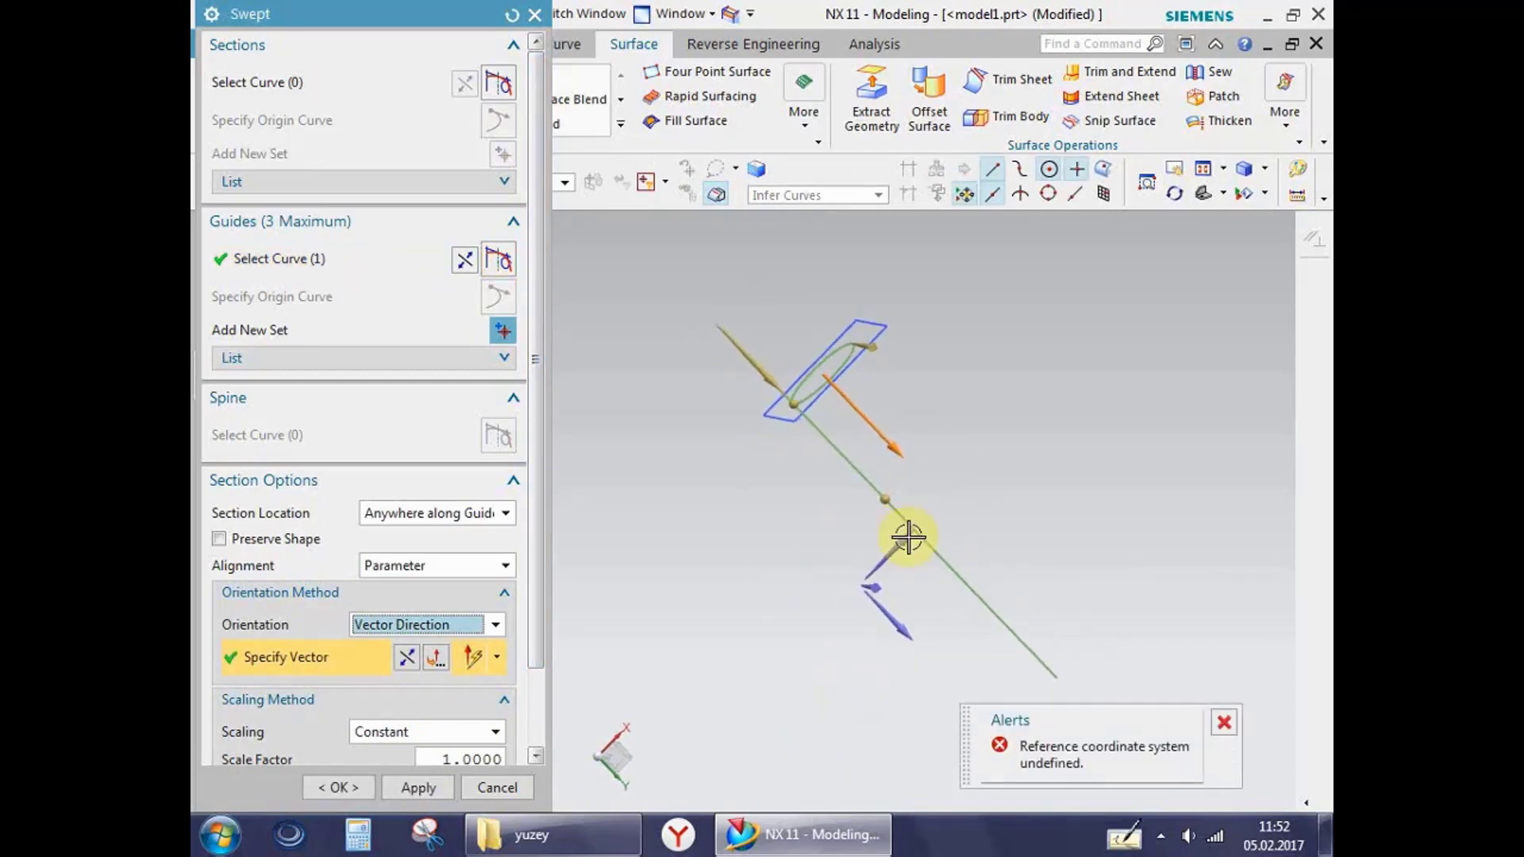
pyautogui.doubleClick(876, 566)
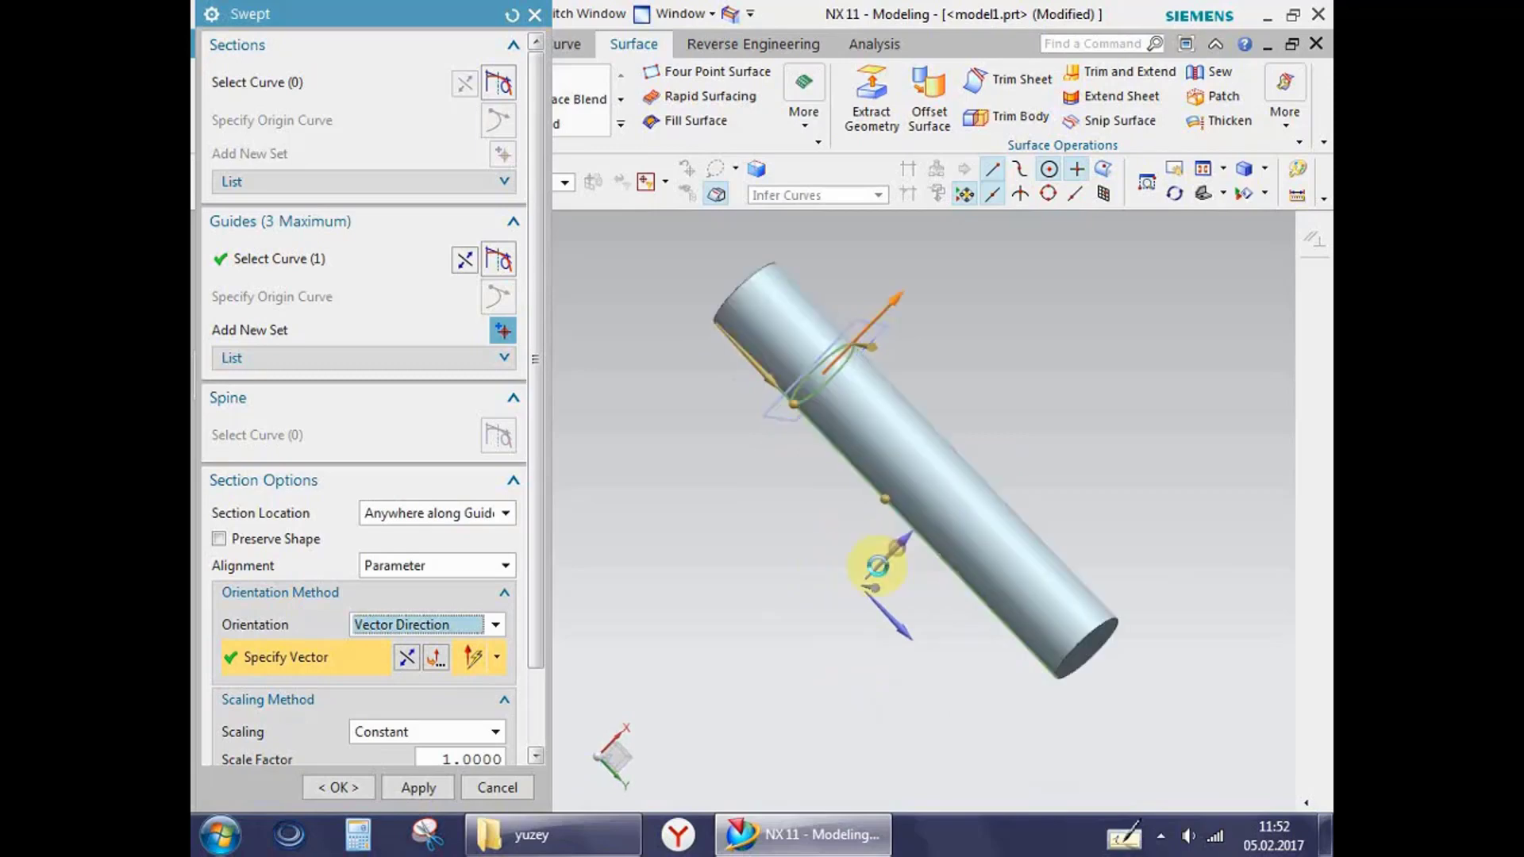
pyautogui.moveTo(783, 555); pyautogui.dragTo(792, 516, button='middle')
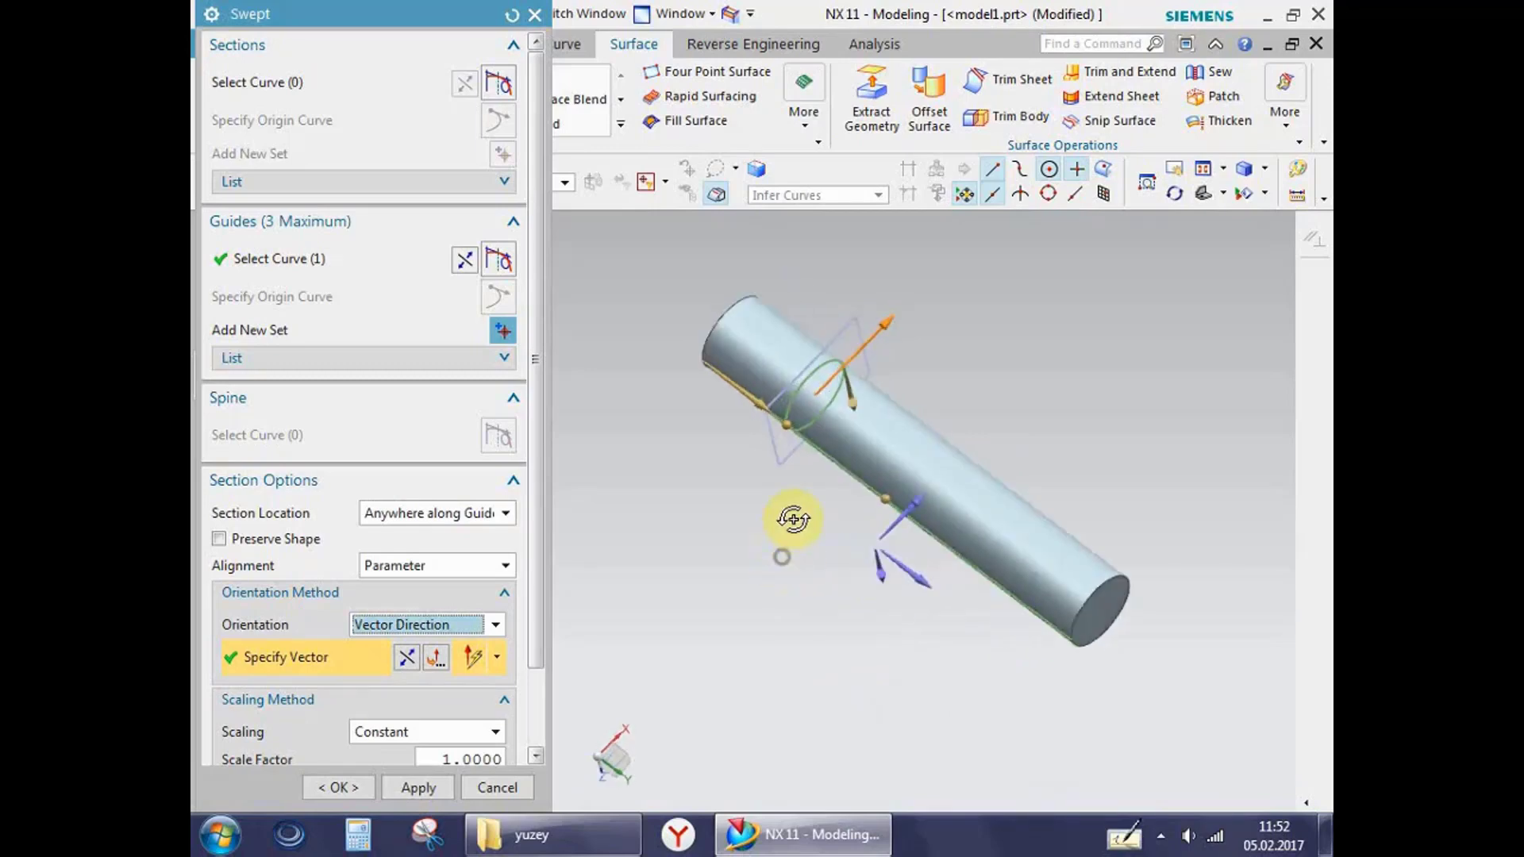
pyautogui.click(434, 630)
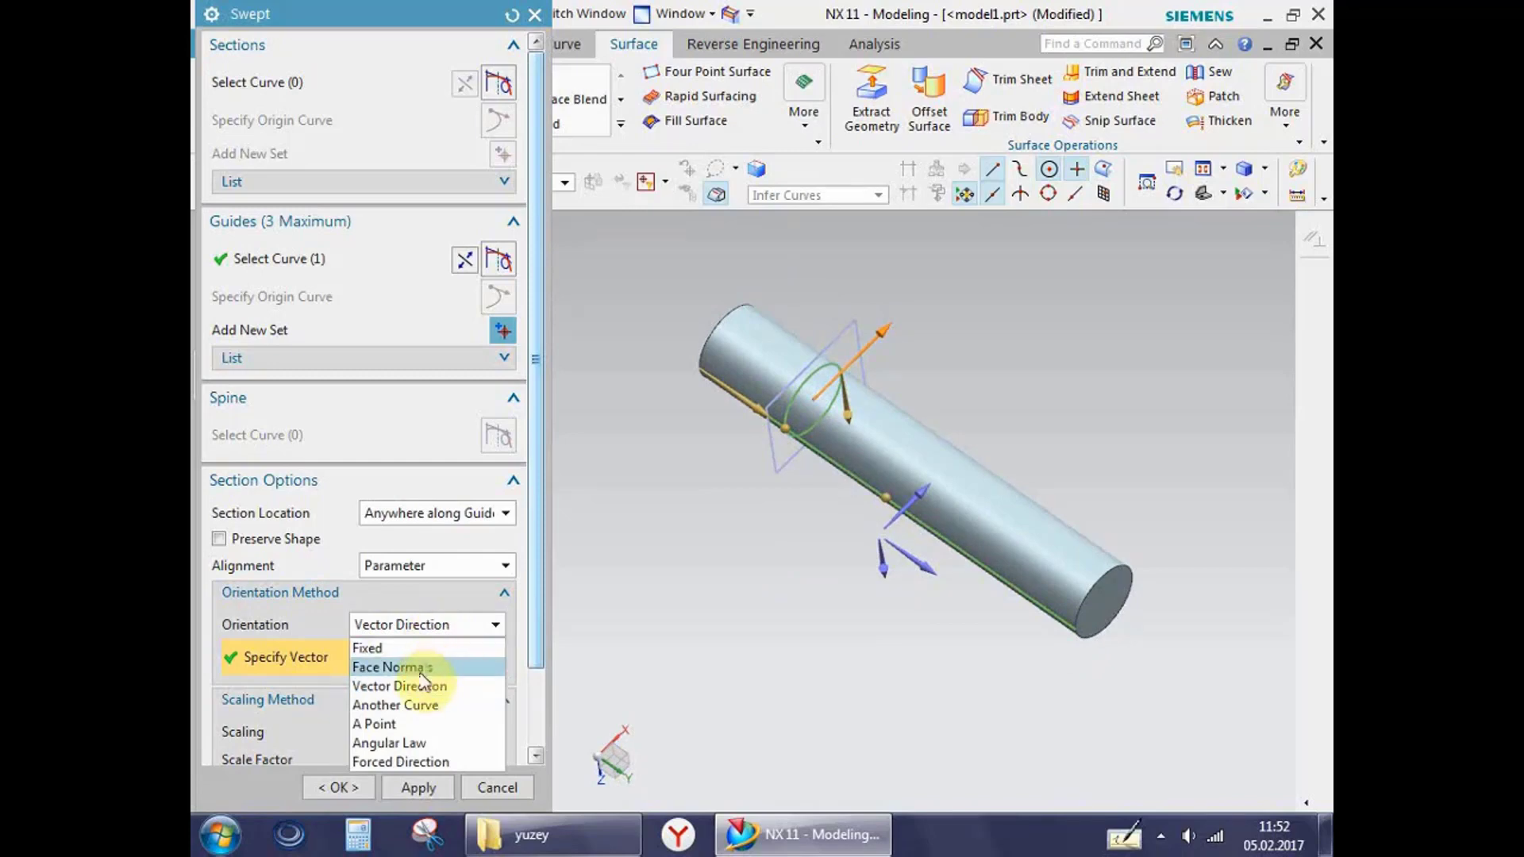
pyautogui.click(384, 647)
# Step: Set the sweep's section scaling method to Blending Function
pyautogui.scroll(-2, 670, 633)
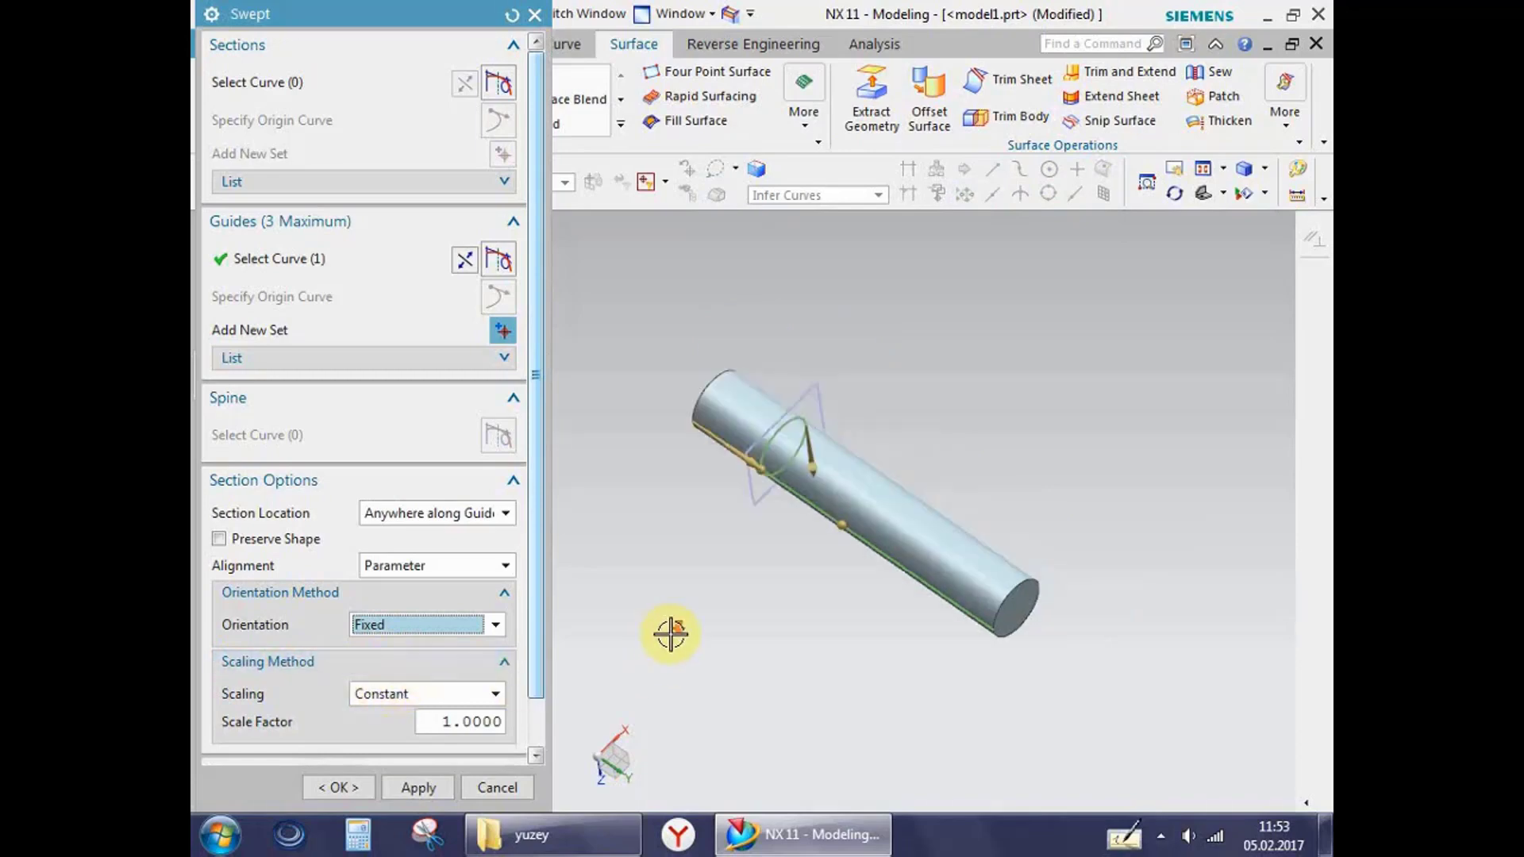
pyautogui.keyDown('shift'); pyautogui.moveTo(670, 633); pyautogui.dragTo(830, 565, button='middle'); pyautogui.keyUp('shift')
pyautogui.scroll(-1, 457, 696)
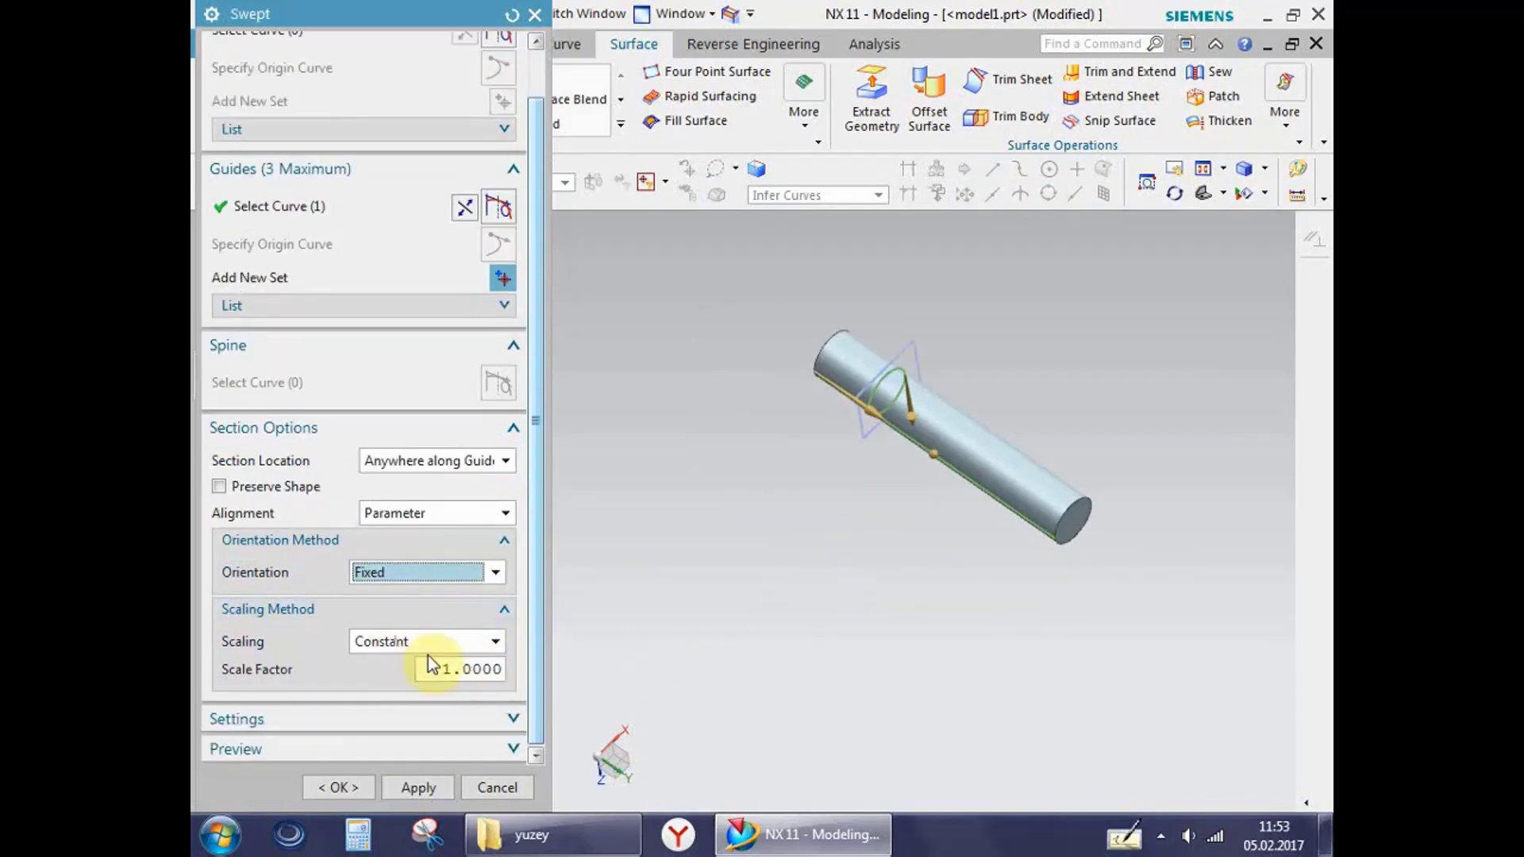
pyautogui.click(396, 644)
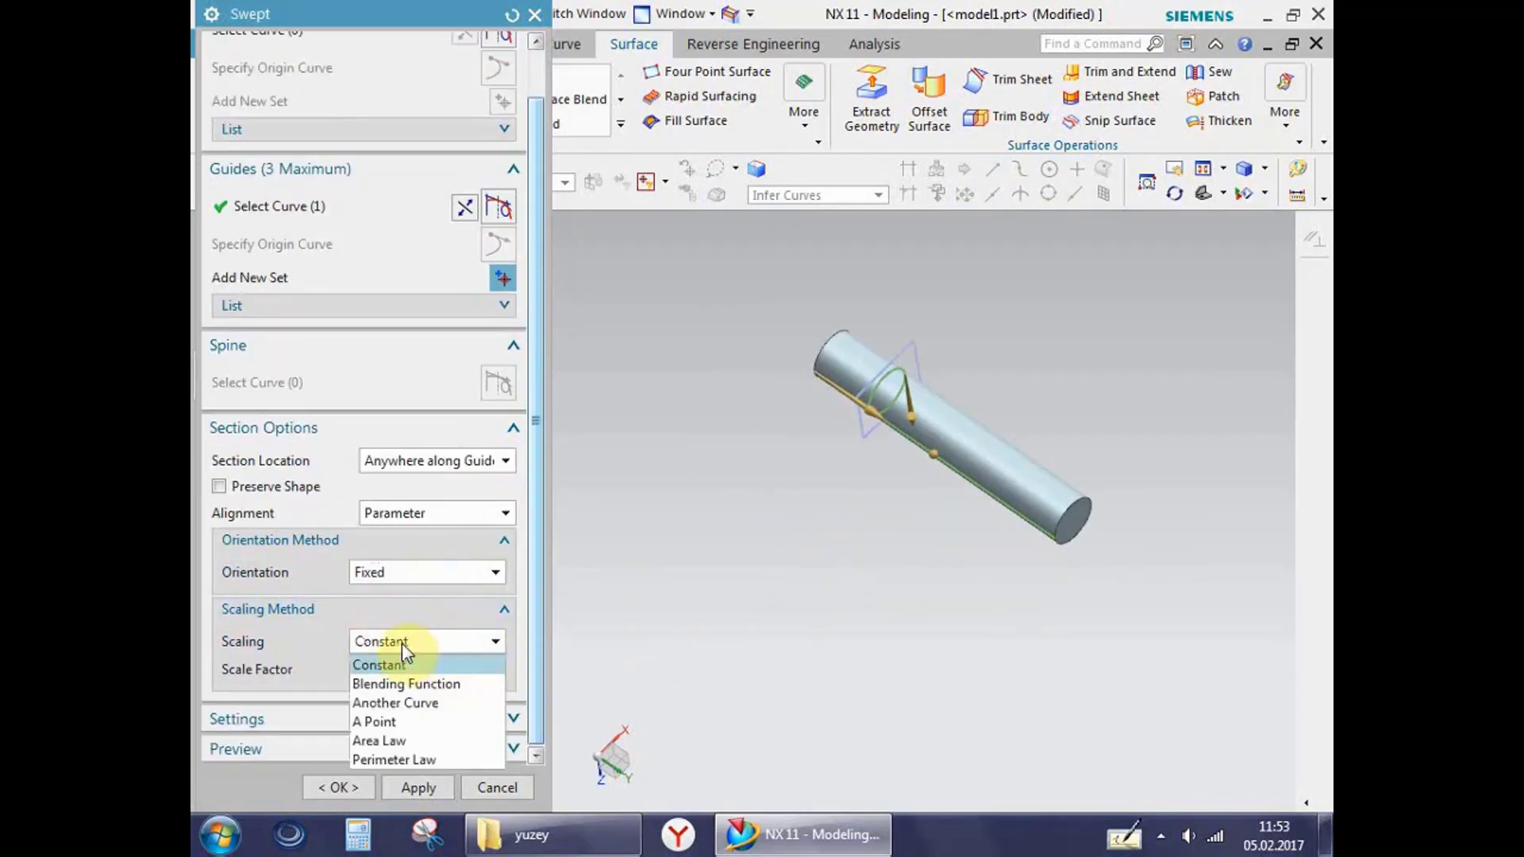
pyautogui.click(403, 643)
pyautogui.scroll(3, 817, 512)
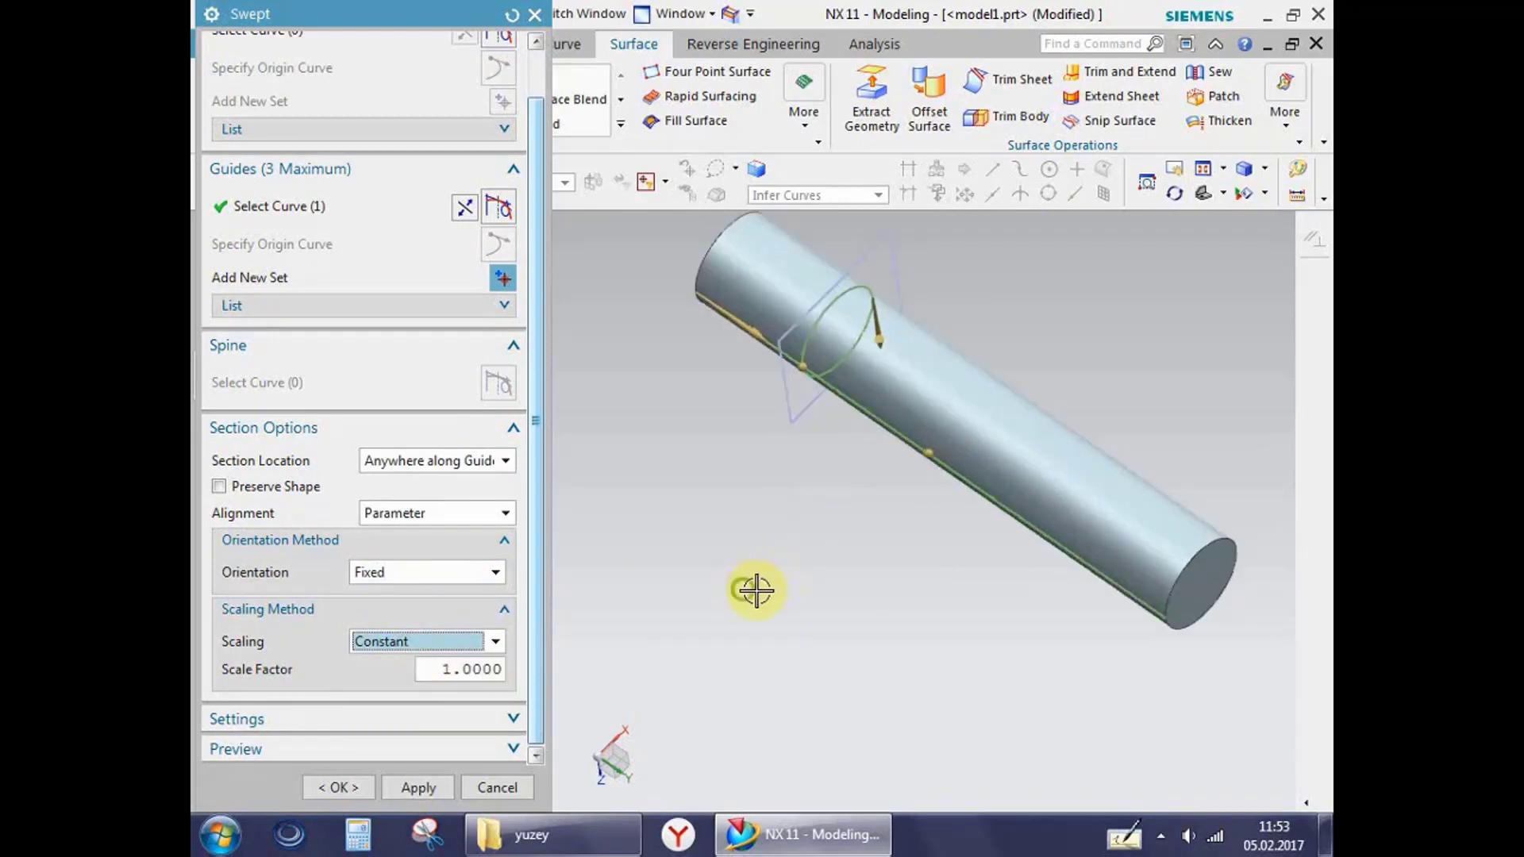
pyautogui.moveTo(754, 588)
pyautogui.mouseDown(button='middle')
pyautogui.moveTo(805, 563)
pyautogui.moveTo(641, 627)
pyautogui.mouseUp(button='middle')
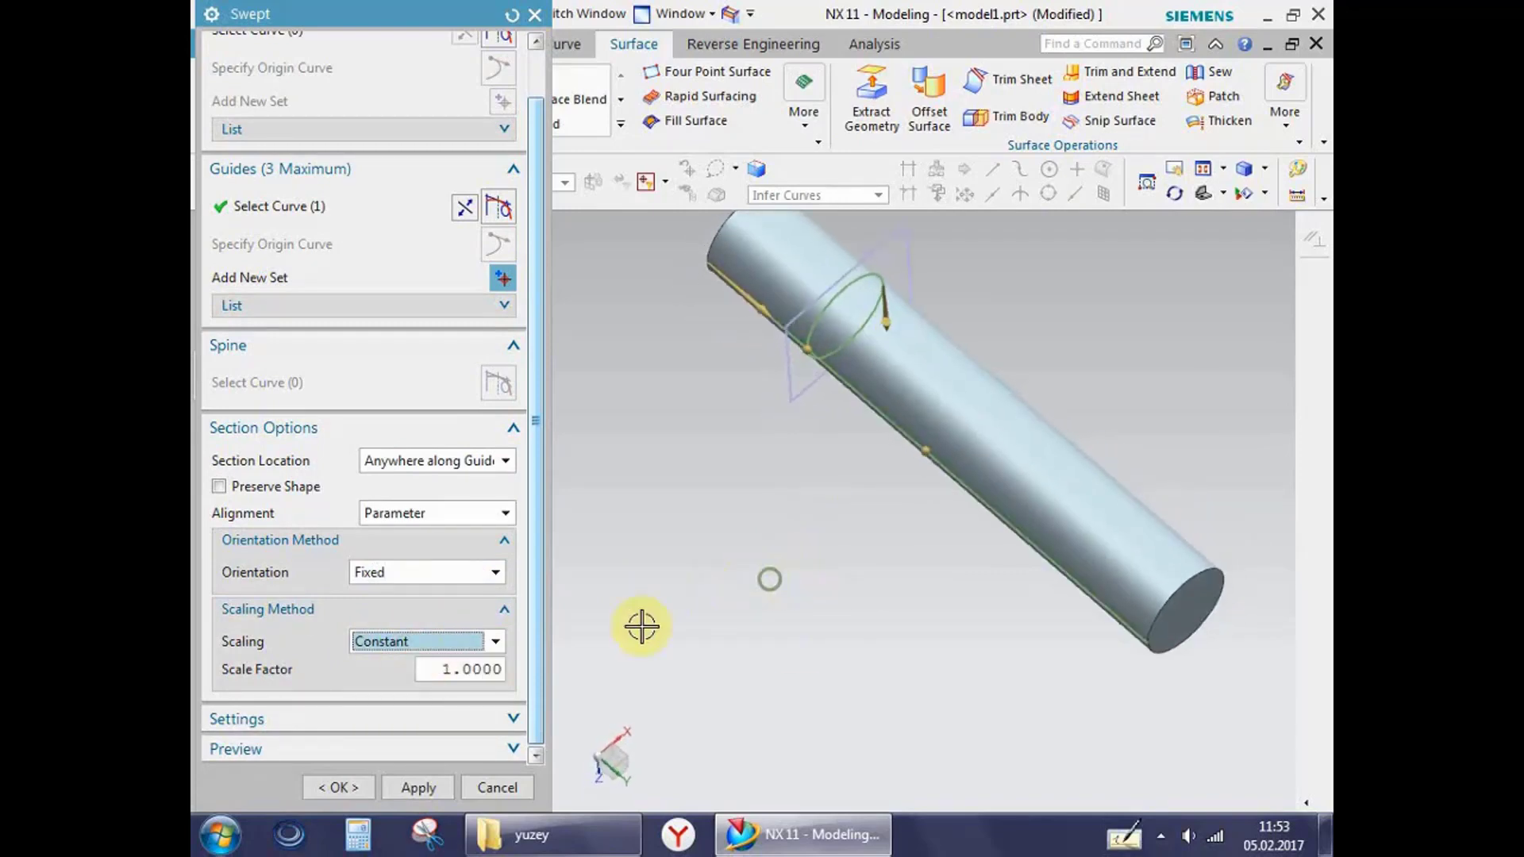
pyautogui.click(421, 647)
pyautogui.click(398, 681)
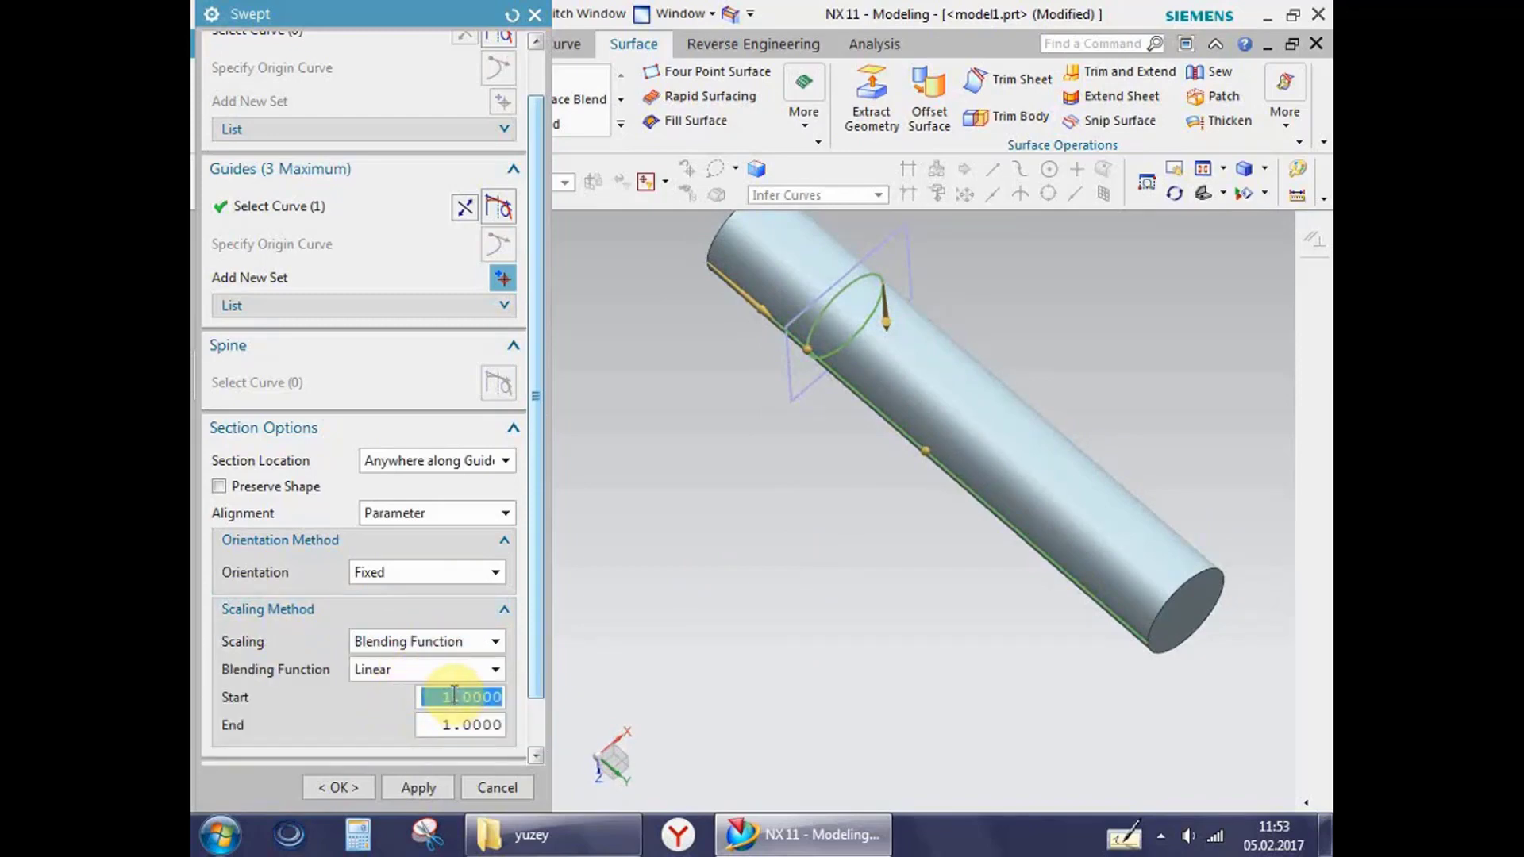
# Step: Scale the section linearly from 0.1 at the start to 5 at the end, forming a cone
pyautogui.scroll(-2, 836, 579)
pyautogui.scroll(4, 871, 394)
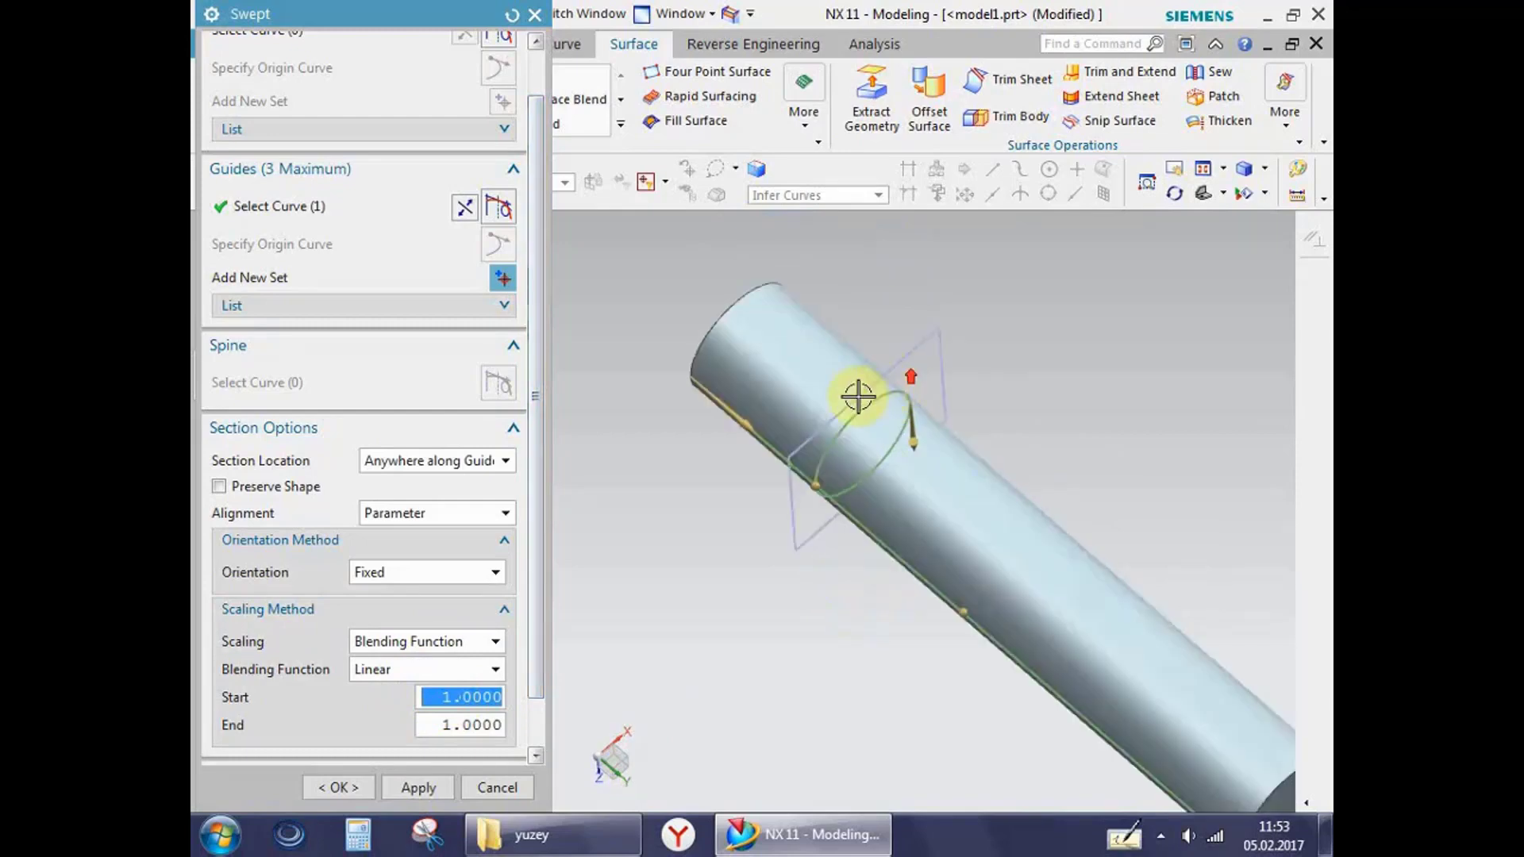
pyautogui.doubleClick(494, 727)
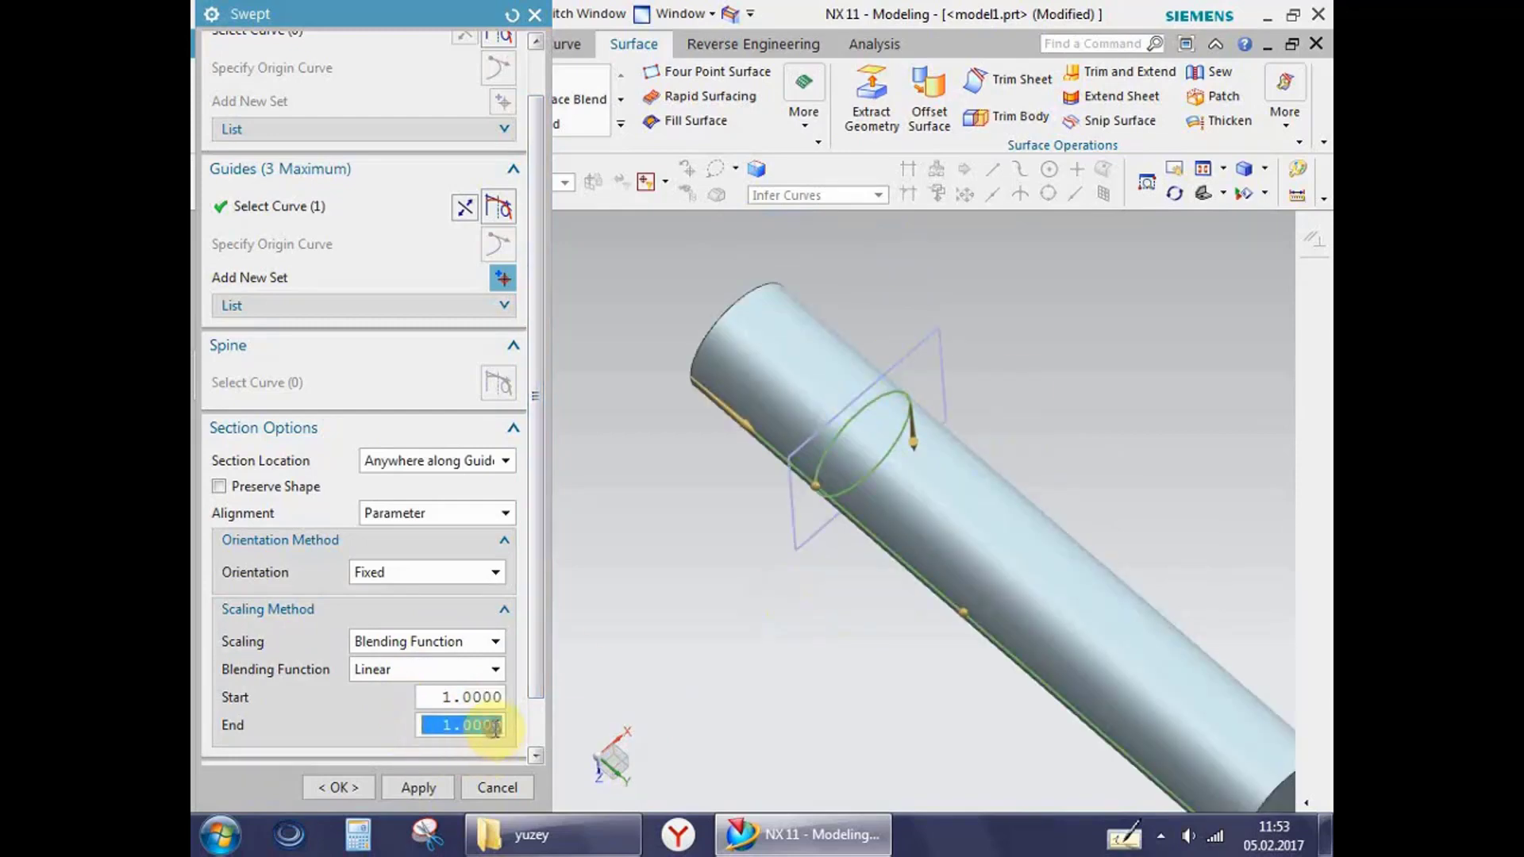
pyautogui.write('2')
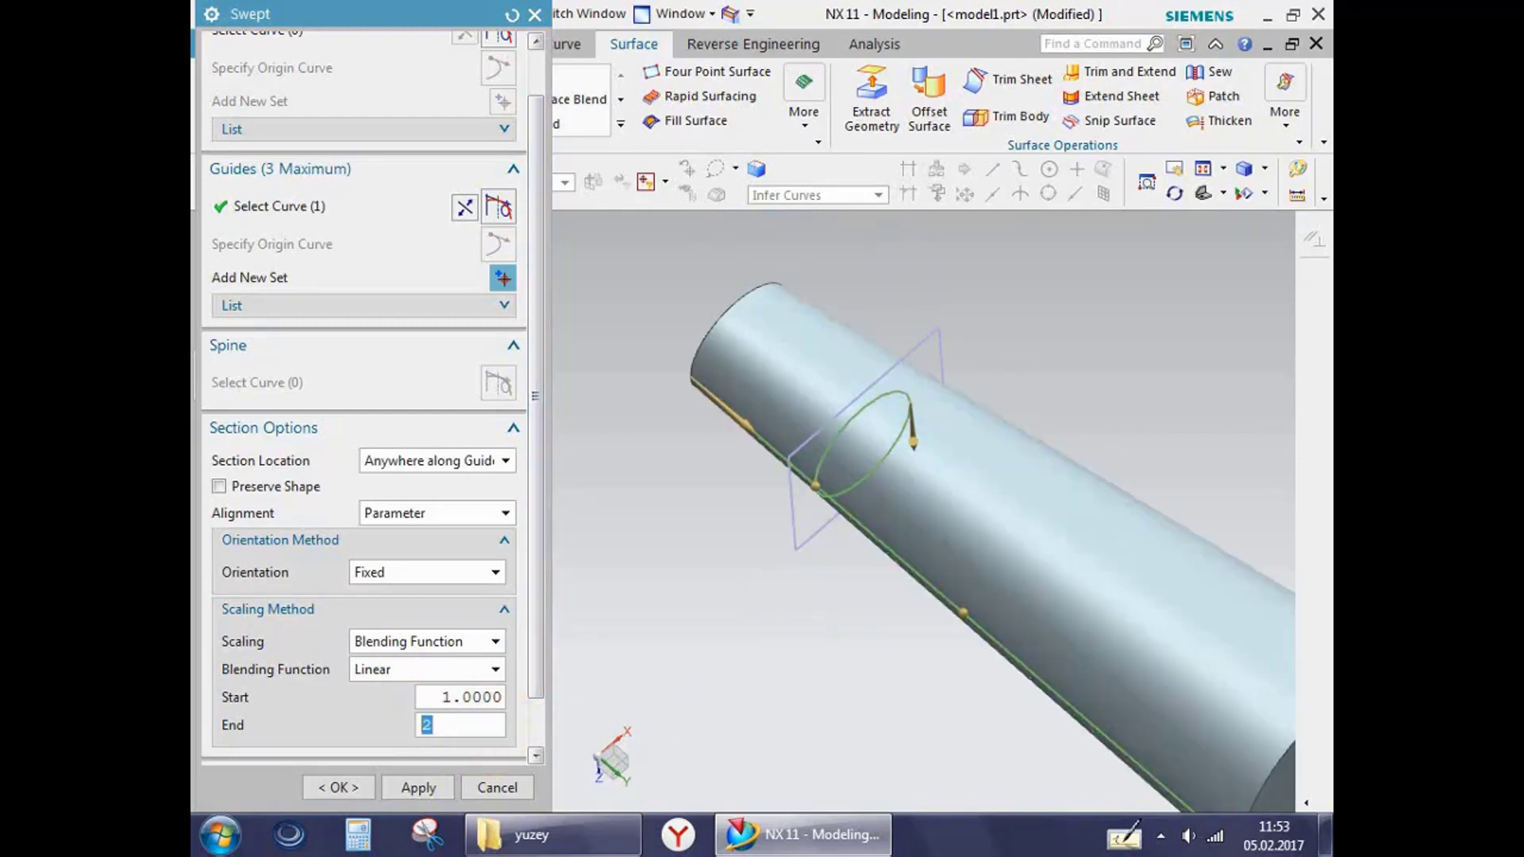
pyautogui.scroll(-2, 925, 587)
pyautogui.moveTo(925, 587); pyautogui.dragTo(979, 636, button='middle')
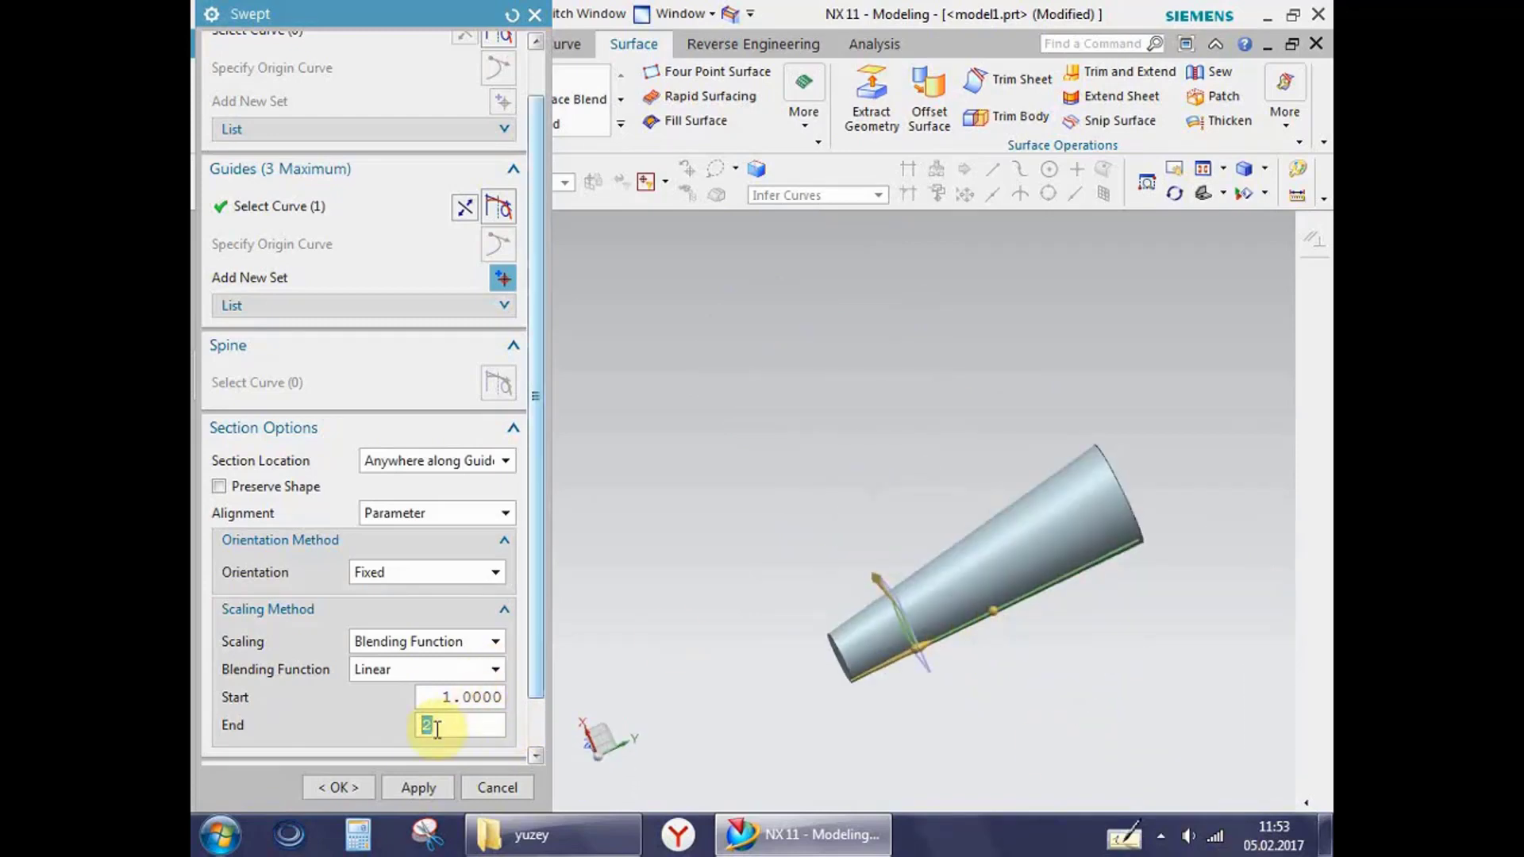
pyautogui.write('5')
pyautogui.press('Return')
pyautogui.doubleClick(471, 698)
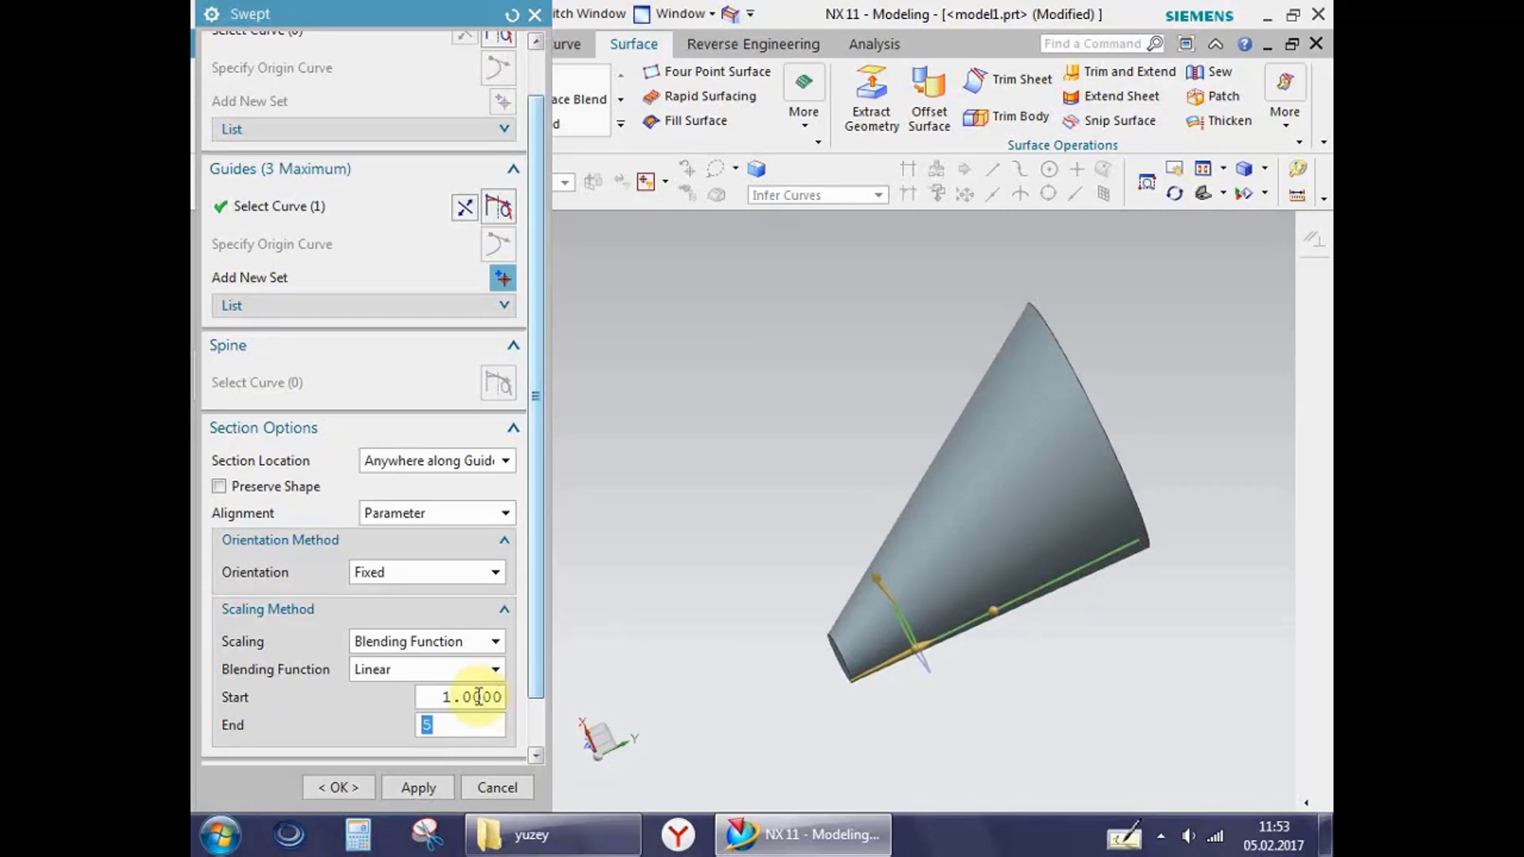
pyautogui.write('.1')
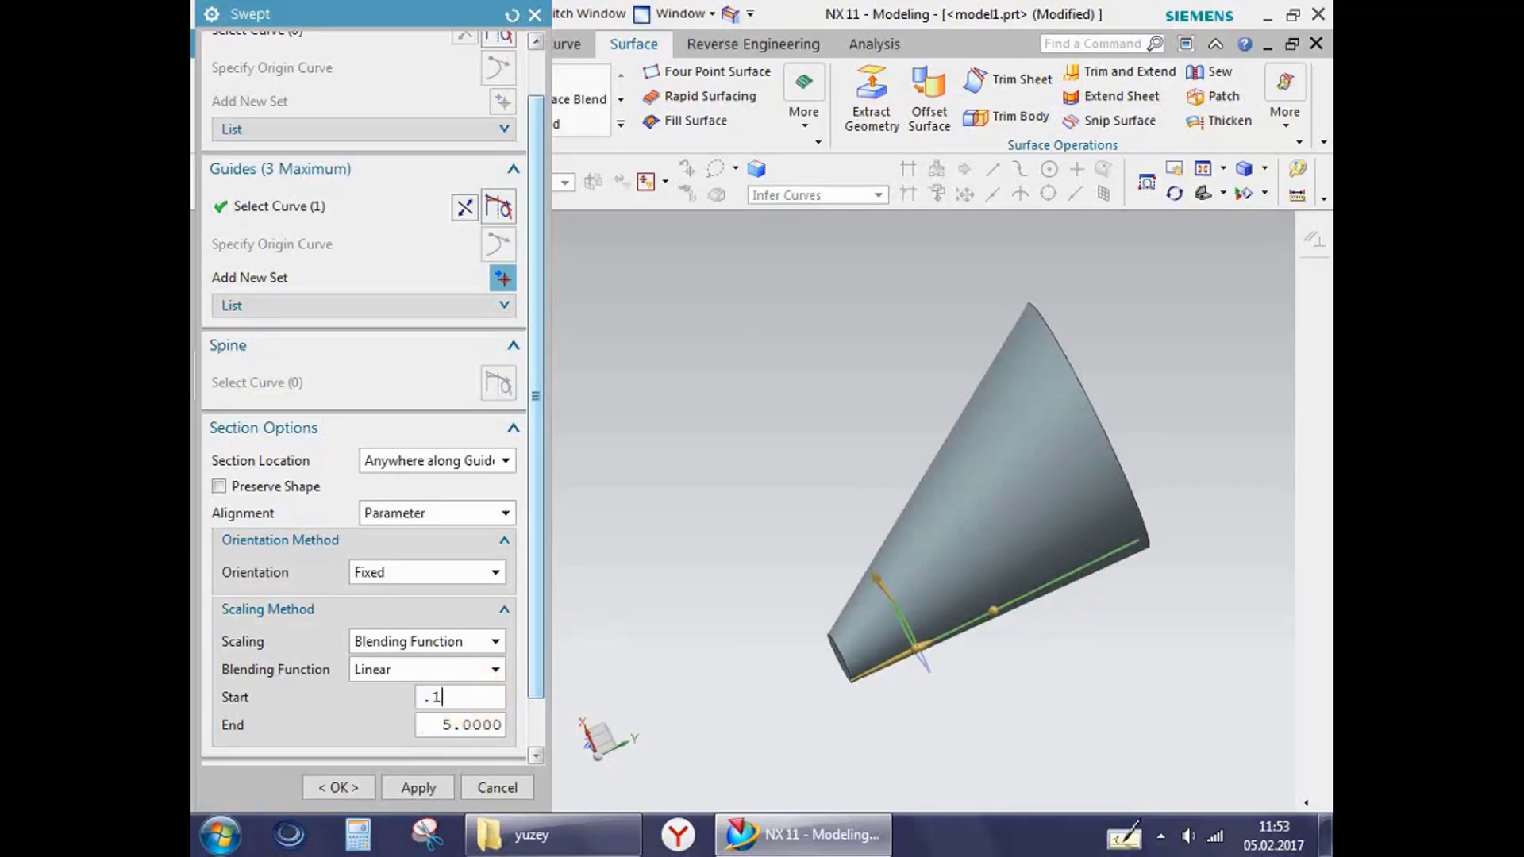
pyautogui.press('Return')
pyautogui.scroll(3, 854, 598)
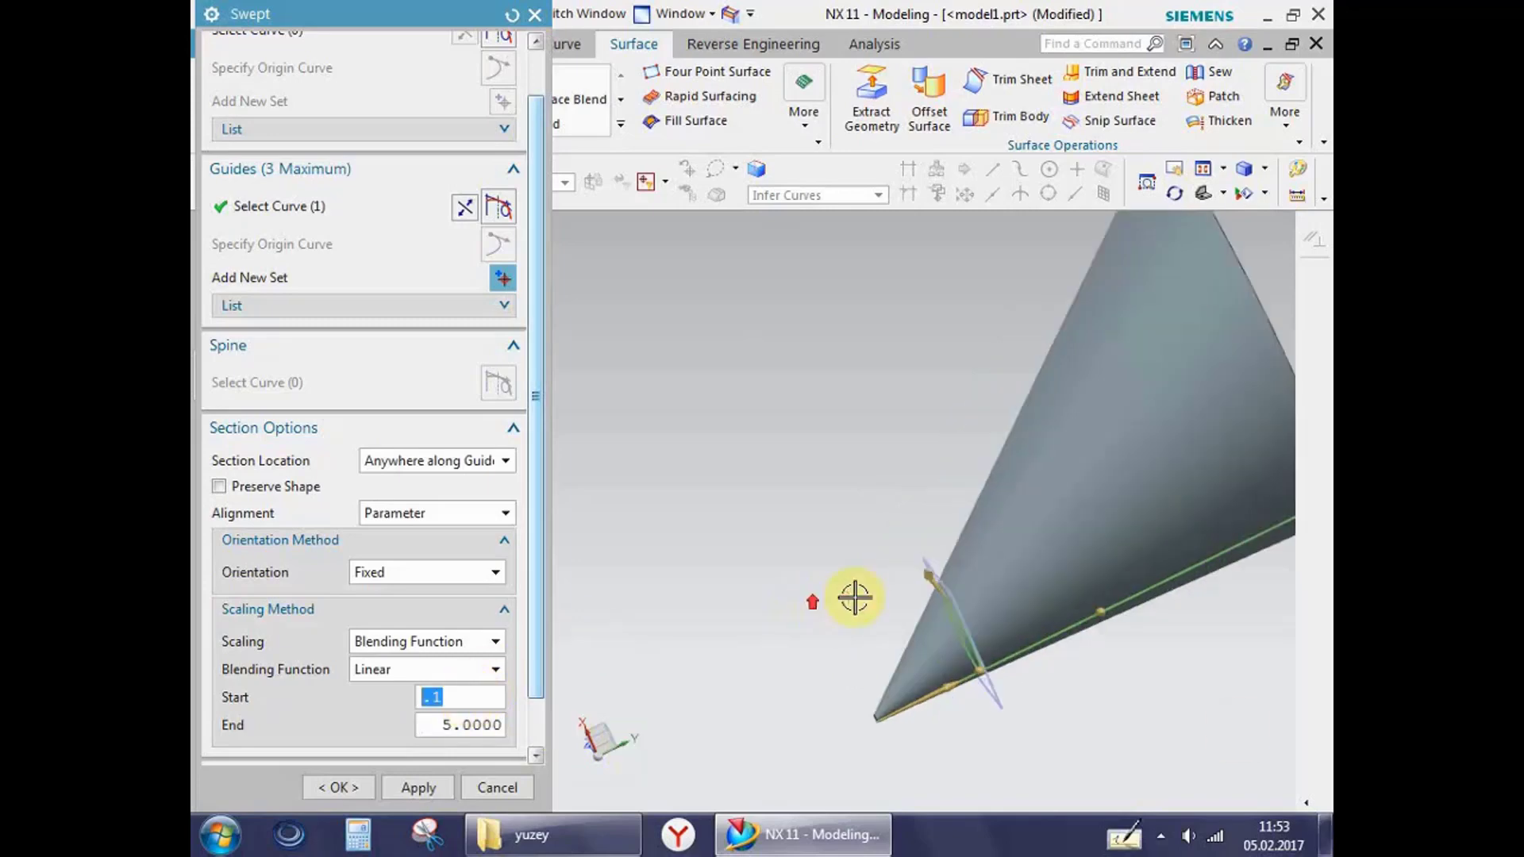
pyautogui.moveTo(854, 598)
pyautogui.mouseDown(button='middle')
pyautogui.moveTo(884, 555)
pyautogui.moveTo(867, 500)
pyautogui.moveTo(857, 527)
pyautogui.moveTo(718, 527)
pyautogui.moveTo(840, 555)
pyautogui.mouseUp(button='middle')
pyautogui.scroll(2, 762, 522)
pyautogui.scroll(-2, 840, 555)
pyautogui.moveTo(955, 487)
pyautogui.mouseDown(button='middle')
pyautogui.moveTo(1116, 360)
pyautogui.moveTo(895, 385)
pyautogui.moveTo(1095, 418)
pyautogui.moveTo(936, 484)
pyautogui.mouseUp(button='middle')
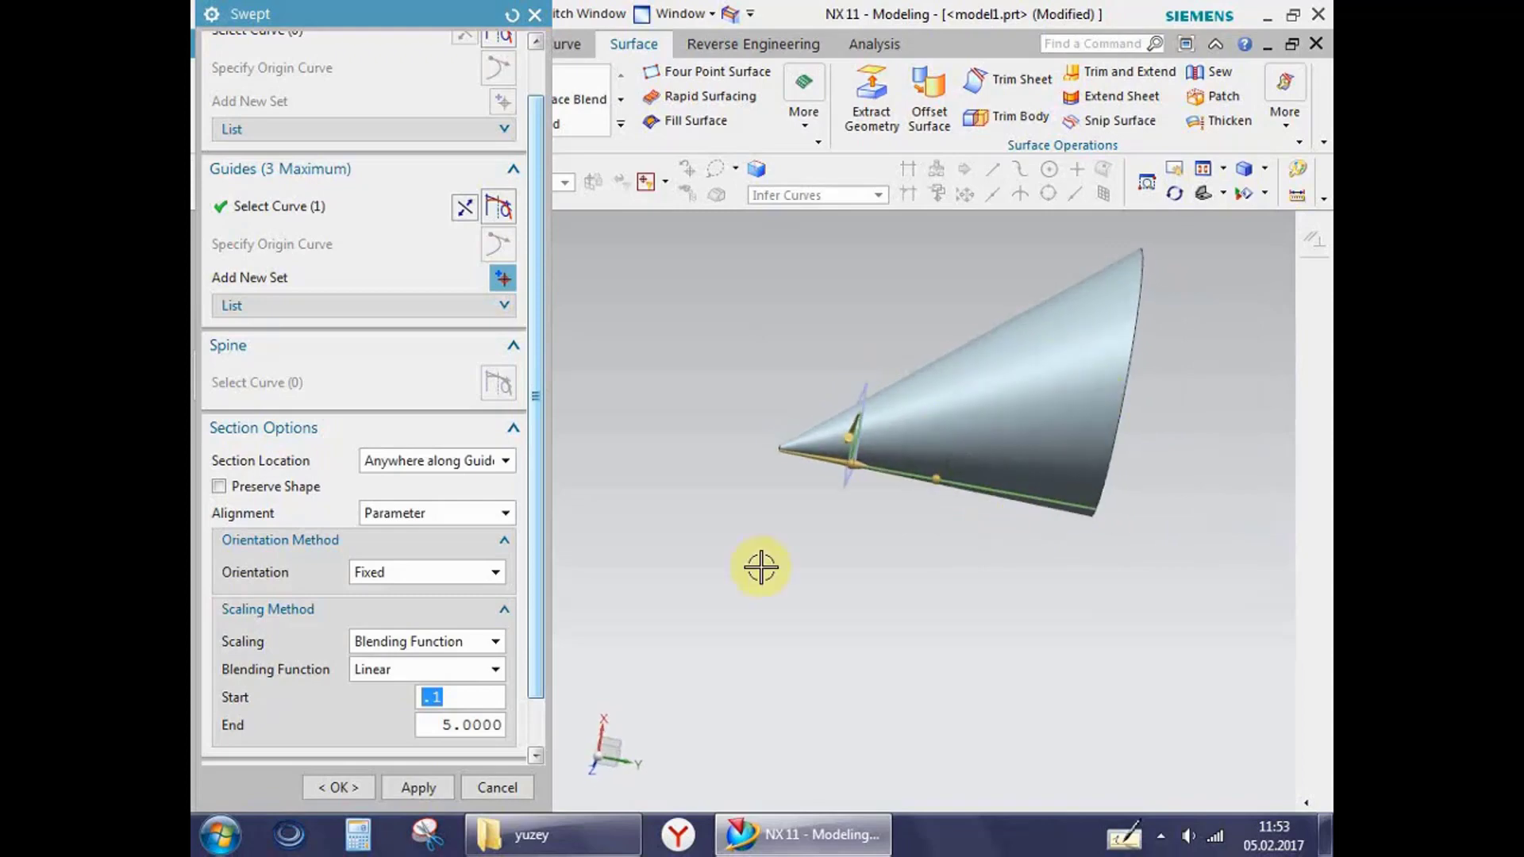
# Step: Try Another Curve, A Point and Area Law scaling, then return to Constant at factor 1
pyautogui.click(393, 641)
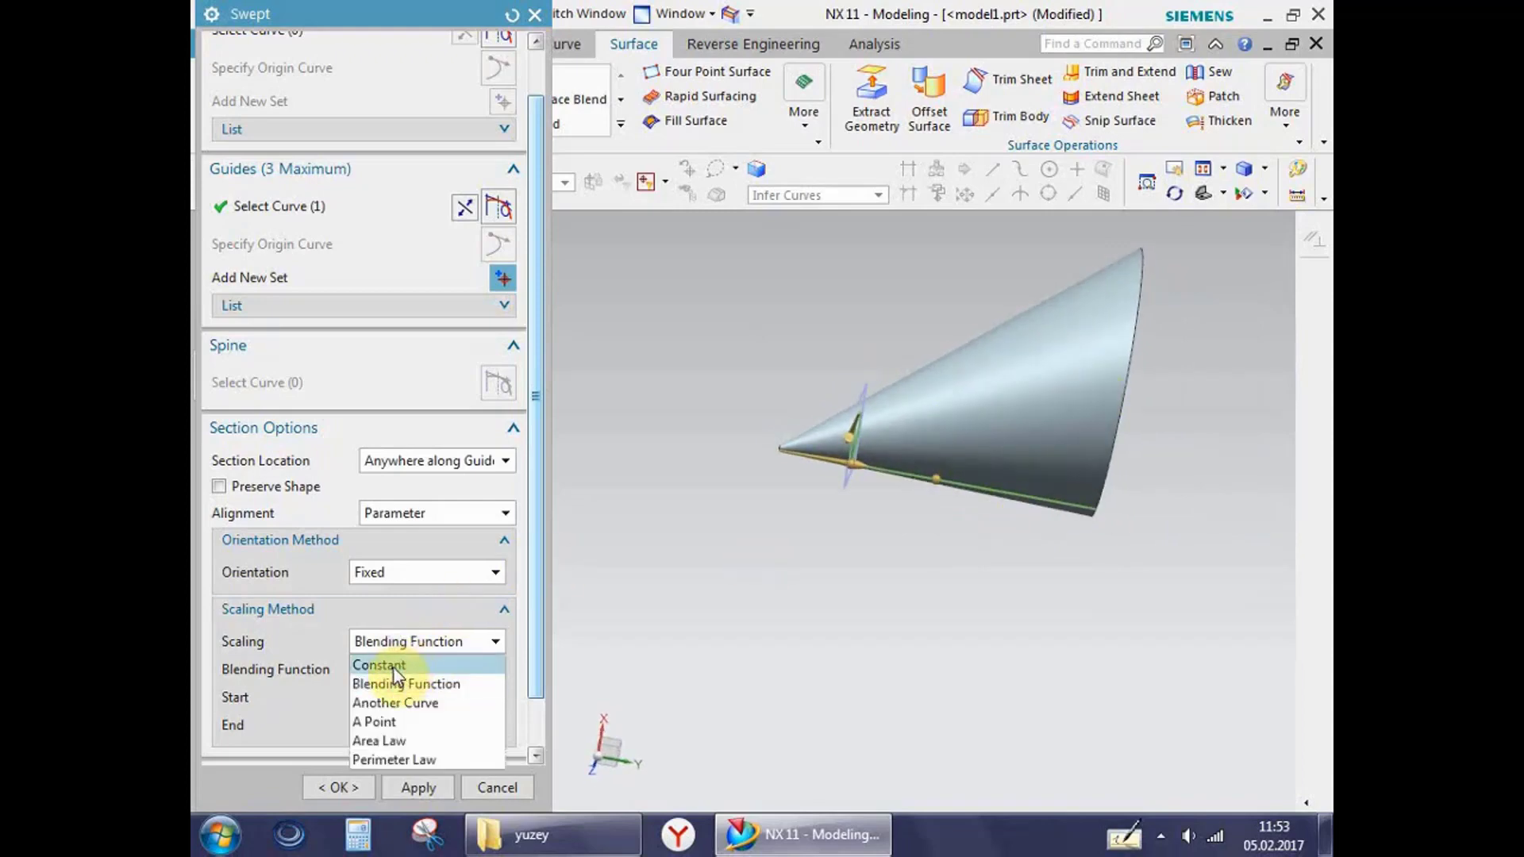
pyautogui.click(376, 705)
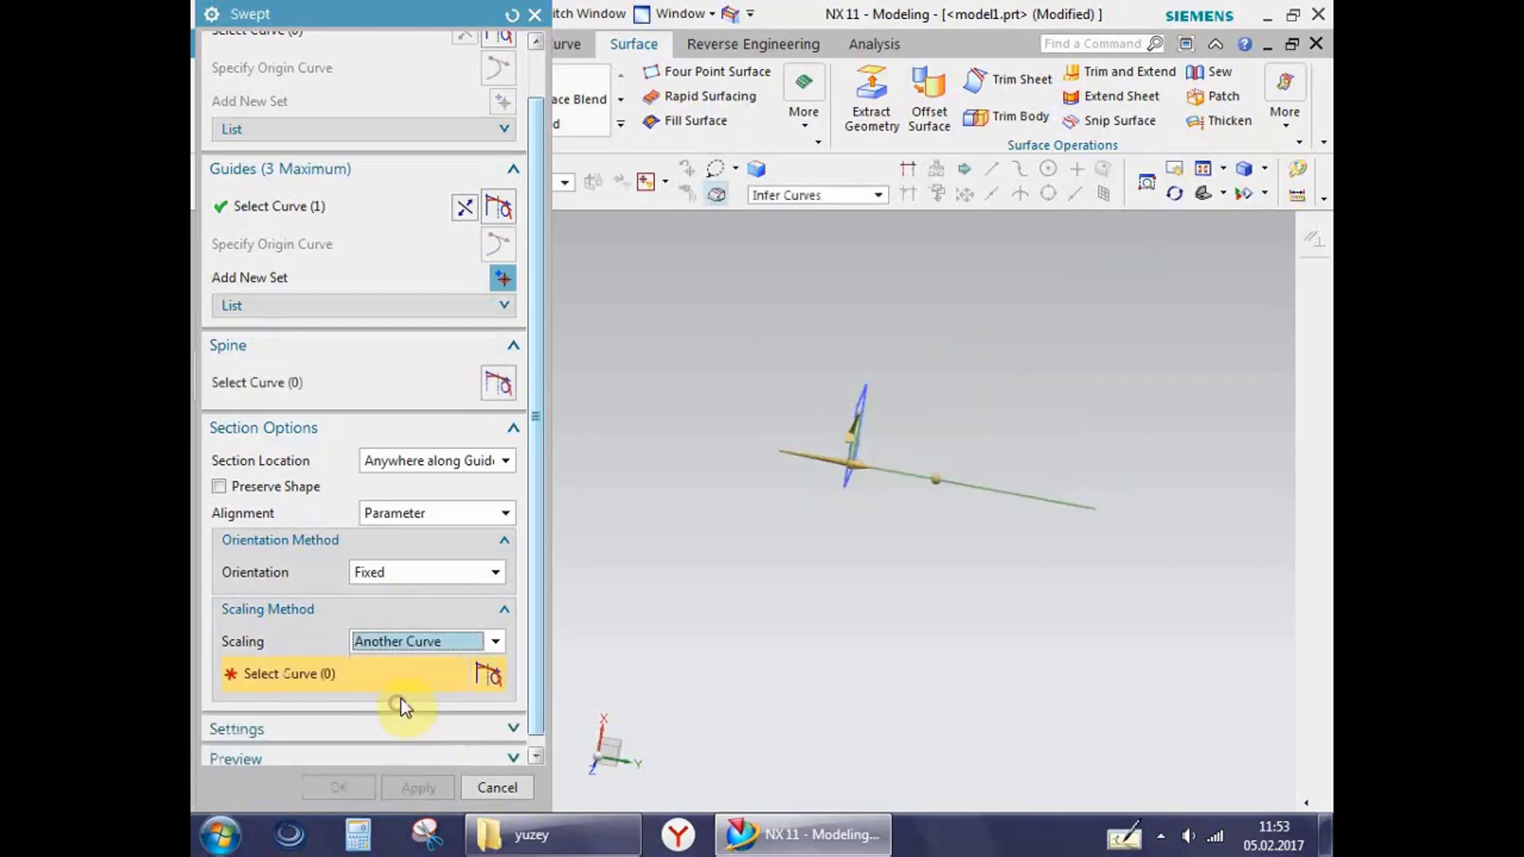
pyautogui.click(413, 646)
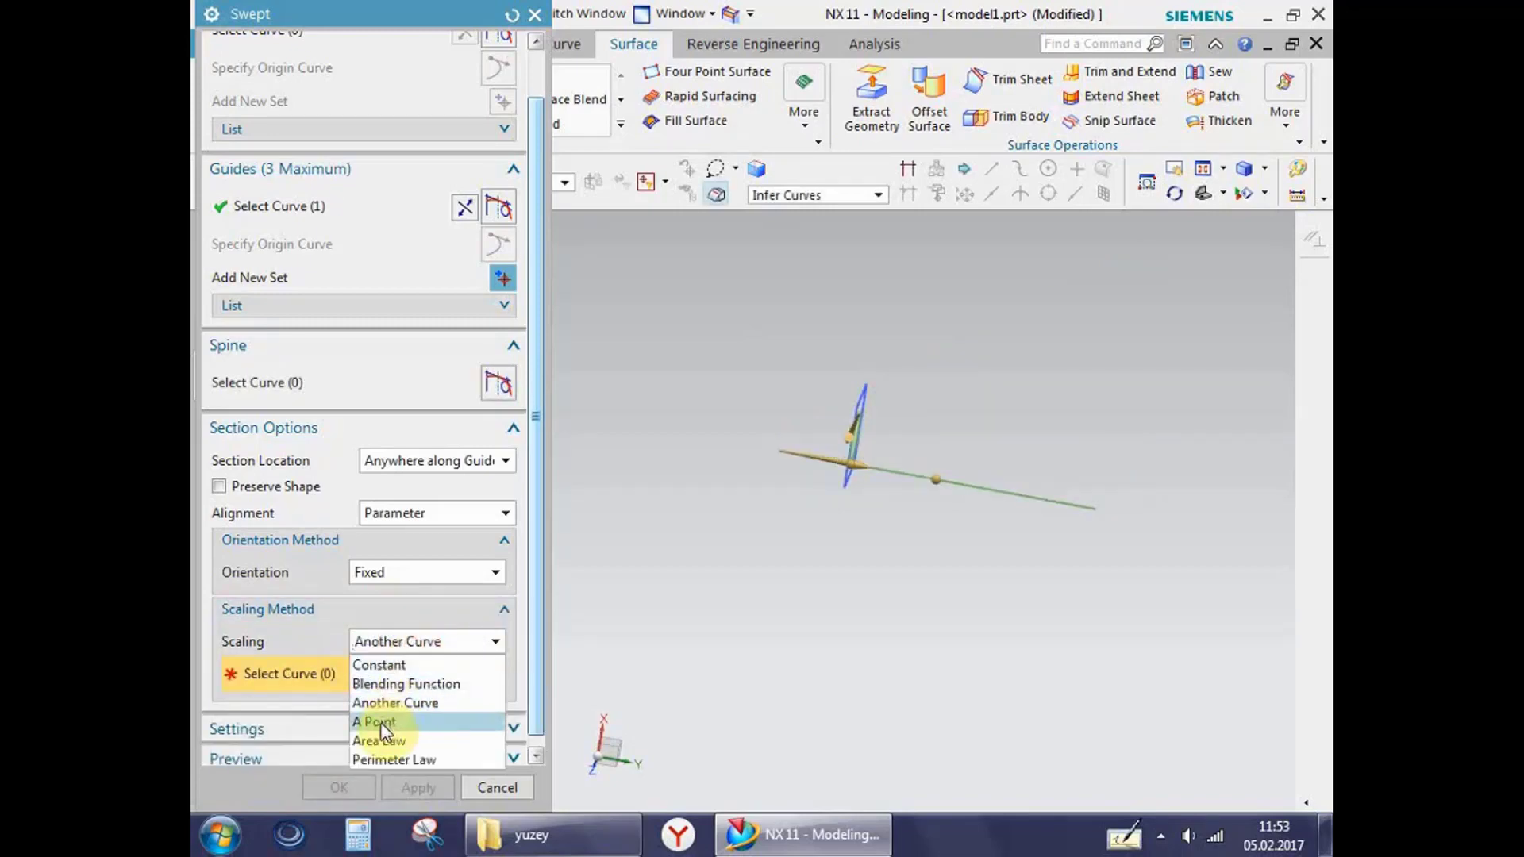
pyautogui.click(380, 723)
pyautogui.click(434, 641)
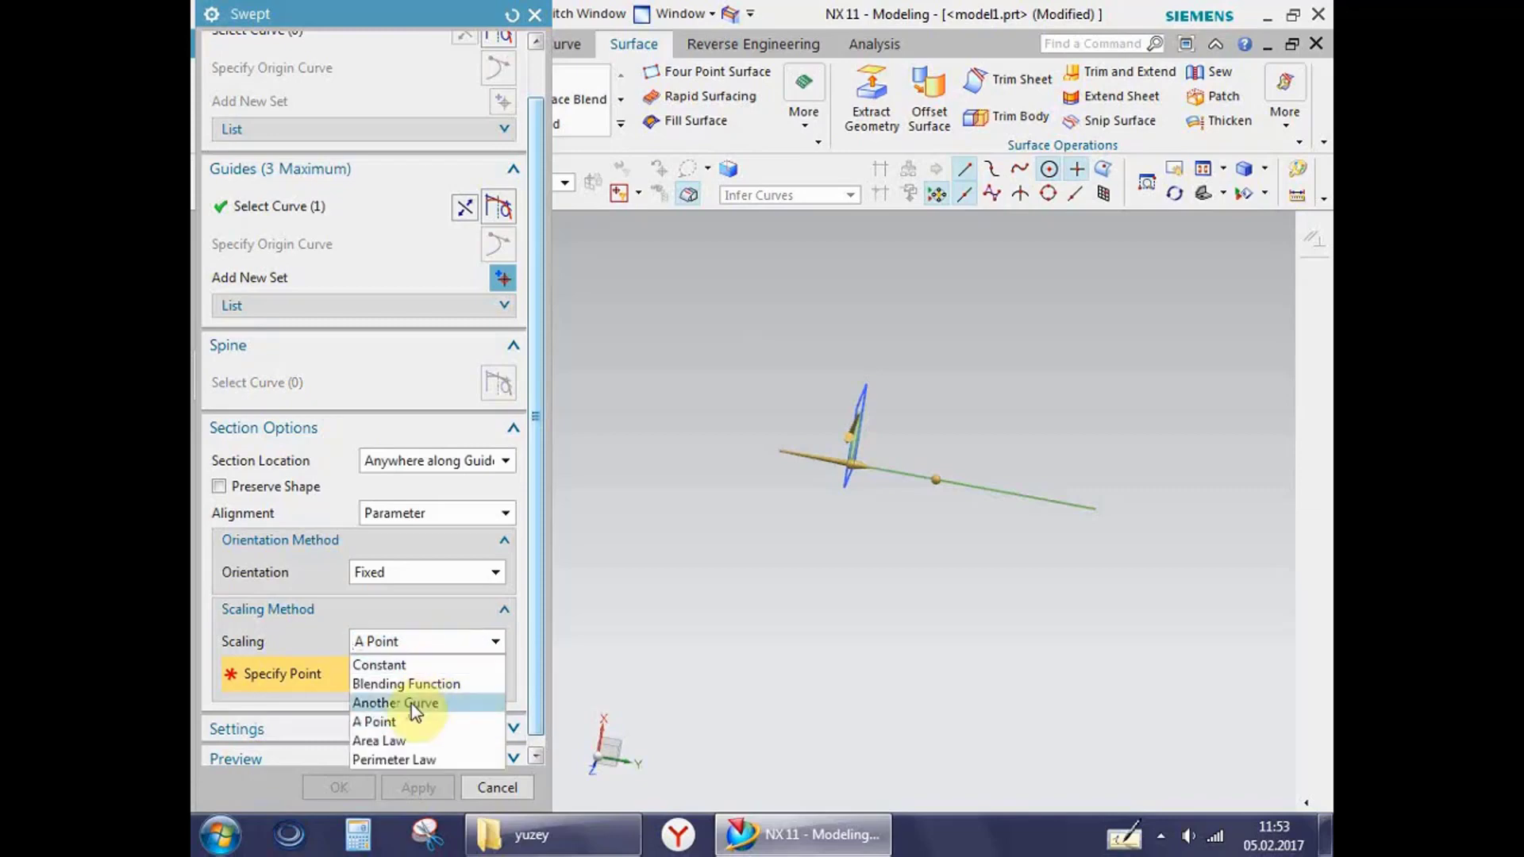
pyautogui.click(393, 743)
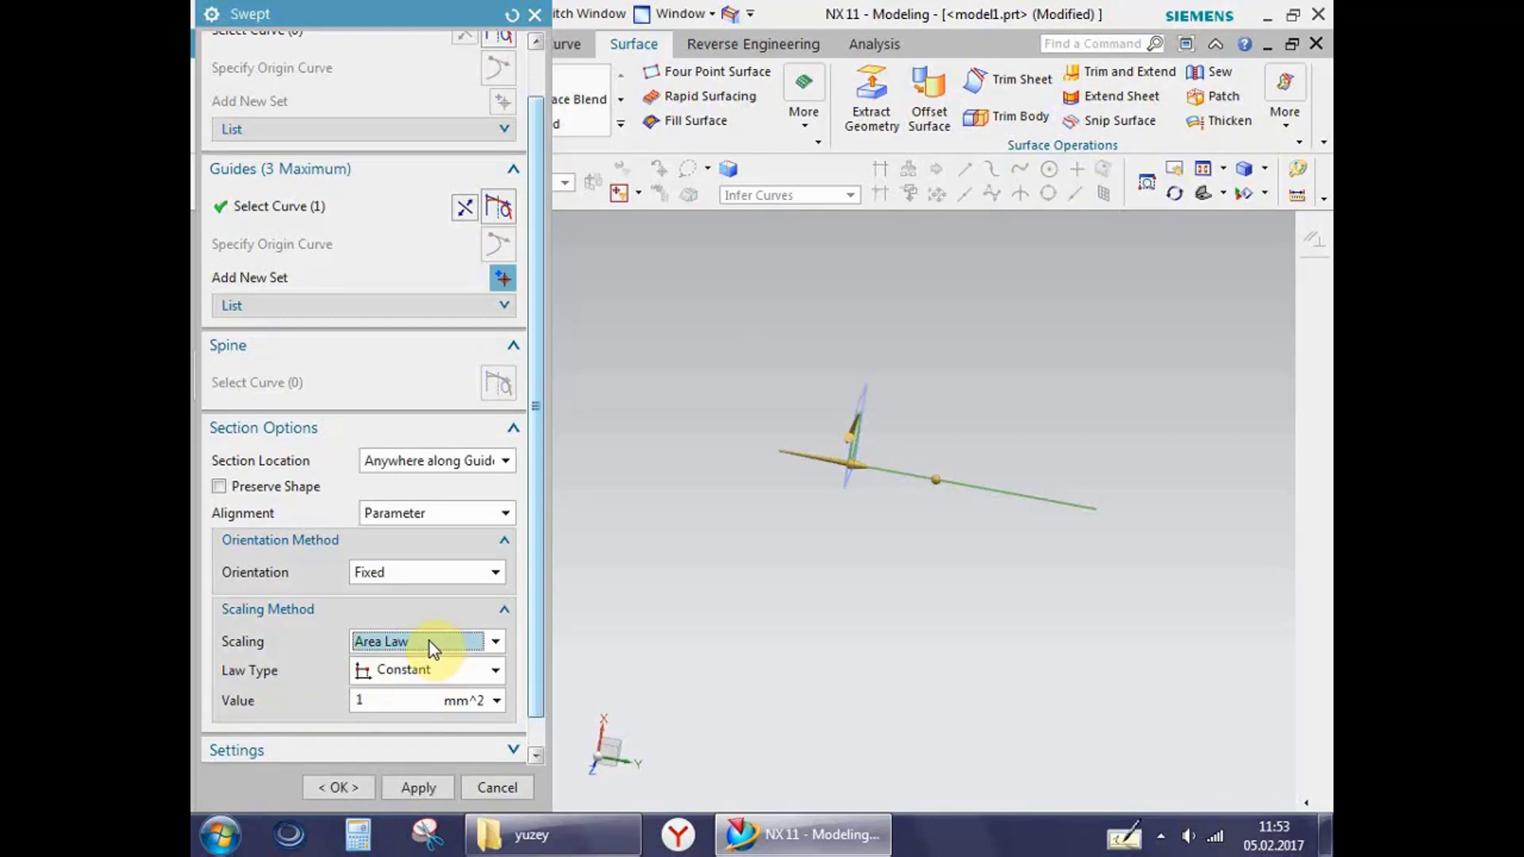
pyautogui.click(430, 641)
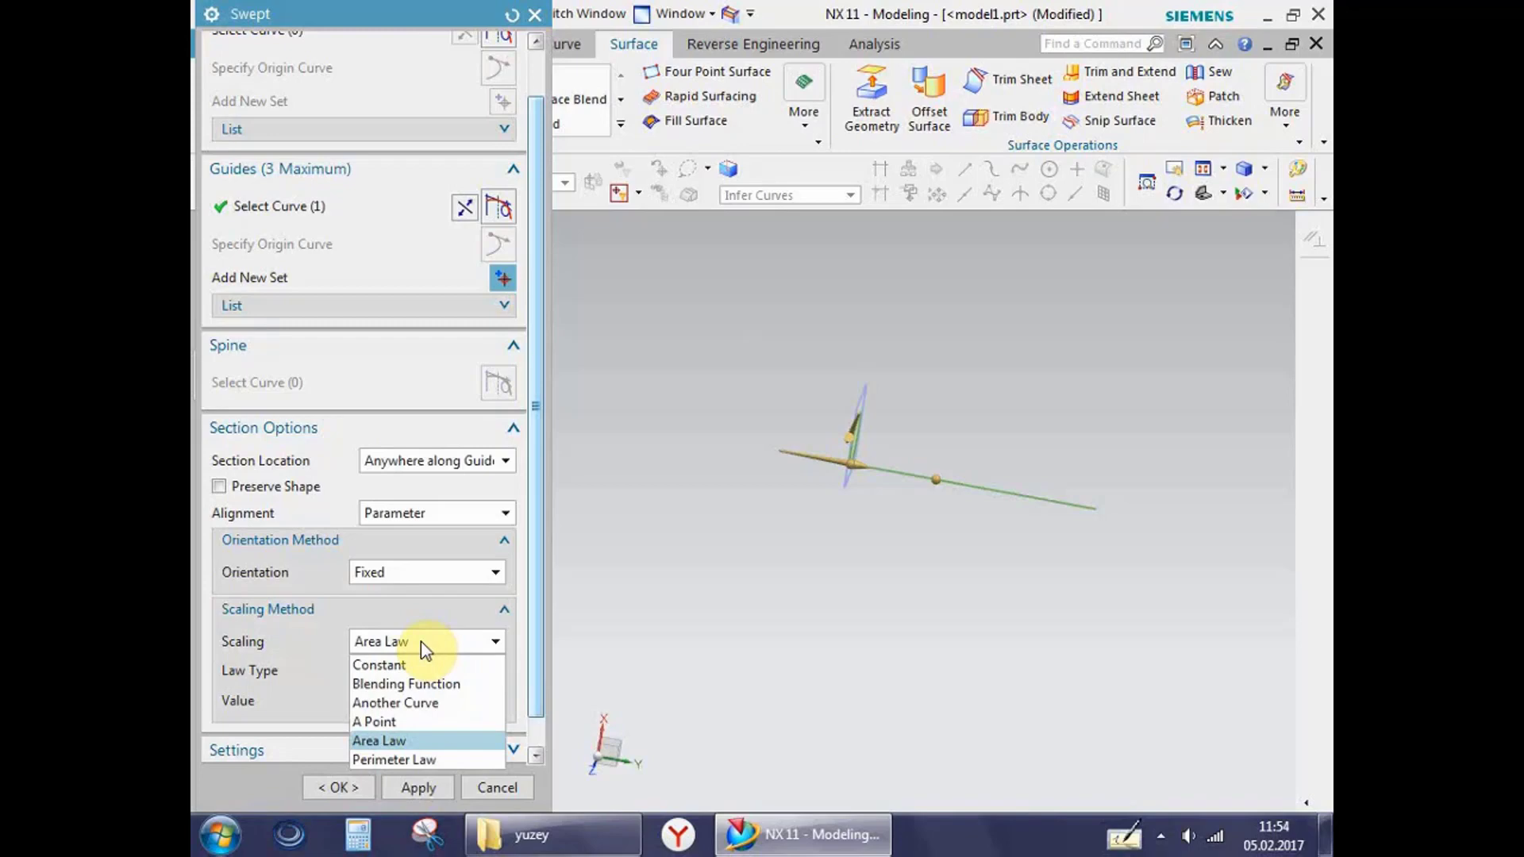
pyautogui.click(420, 641)
pyautogui.click(389, 664)
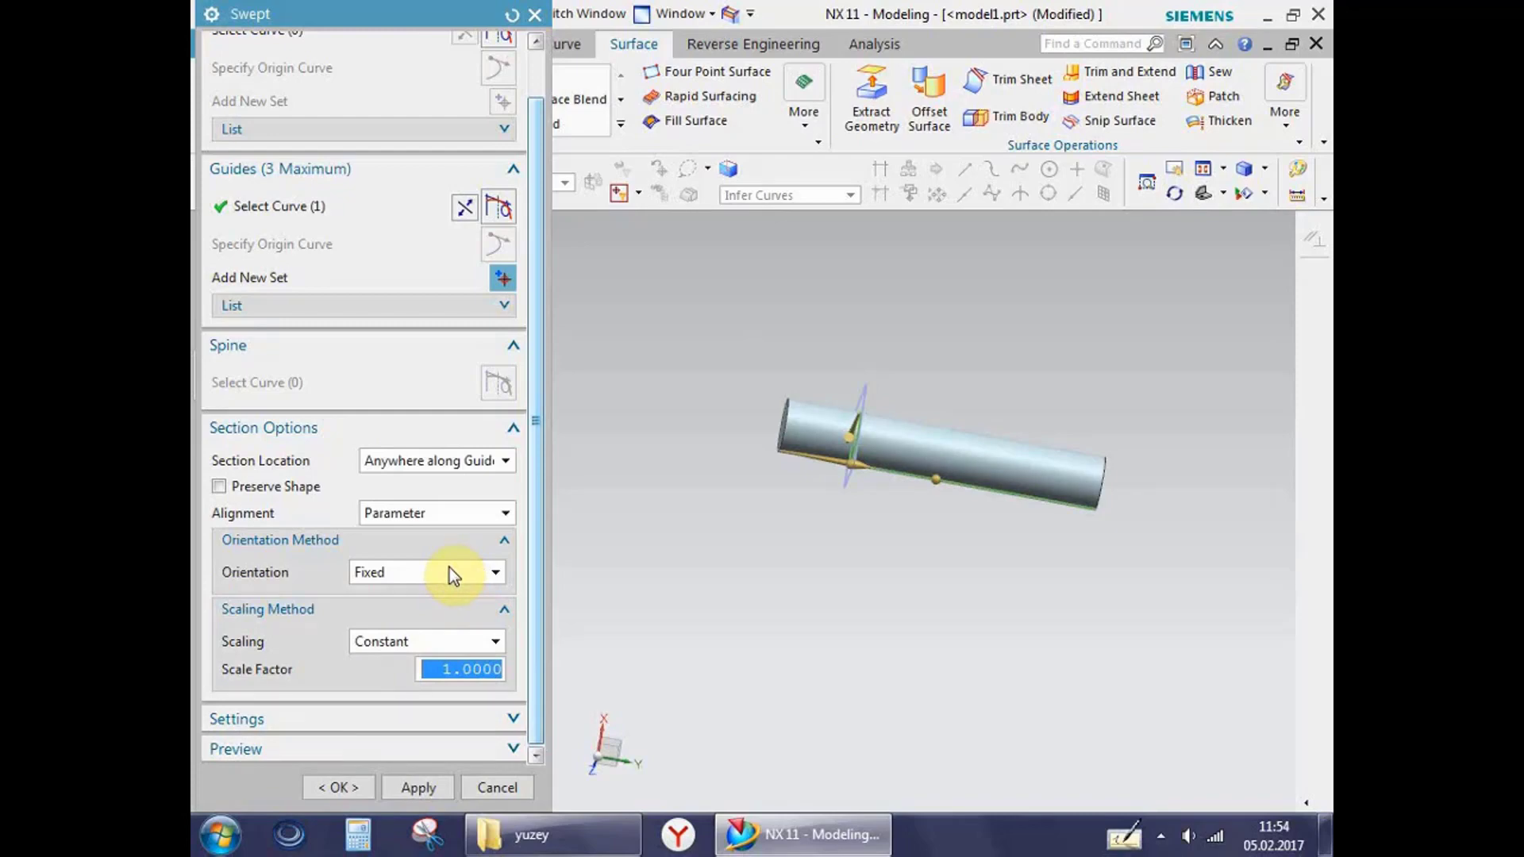
# Step: Set the sweep orientation to Angular Law with a Linear law type
pyautogui.click(449, 568)
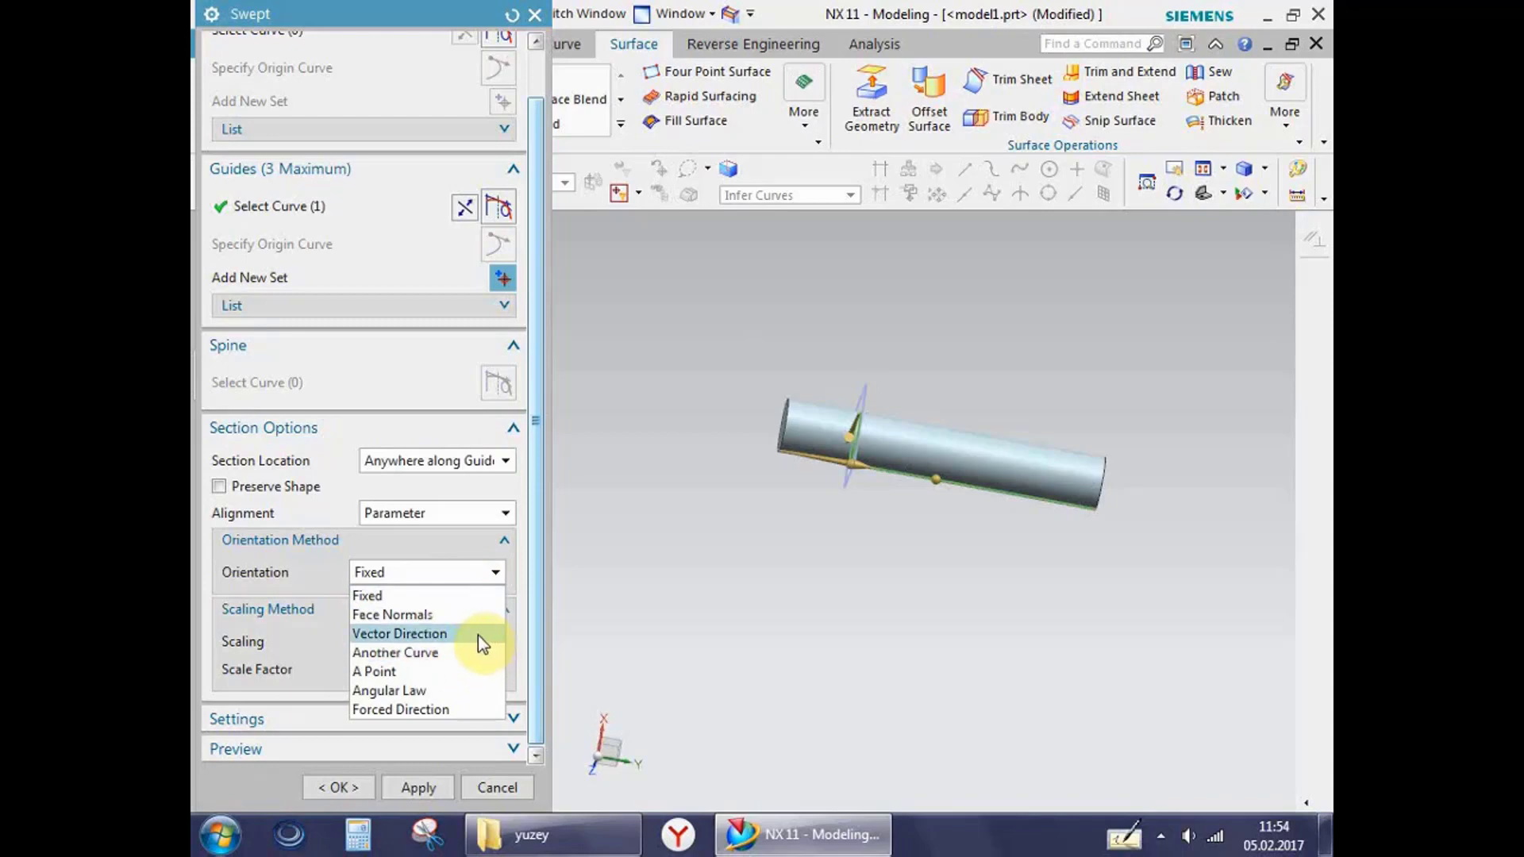
pyautogui.click(405, 694)
pyautogui.click(419, 603)
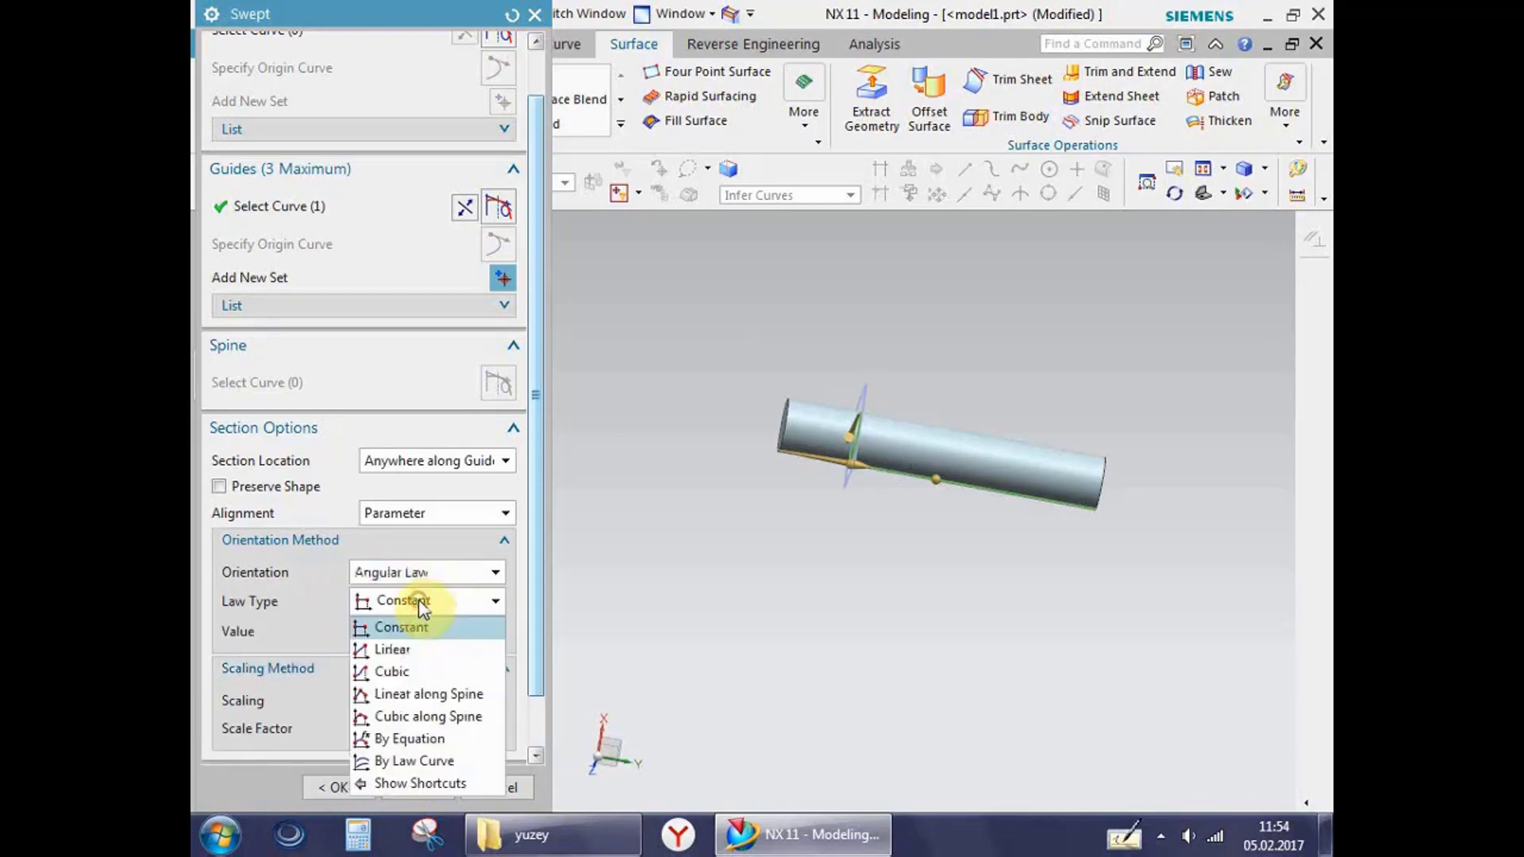
pyautogui.click(417, 599)
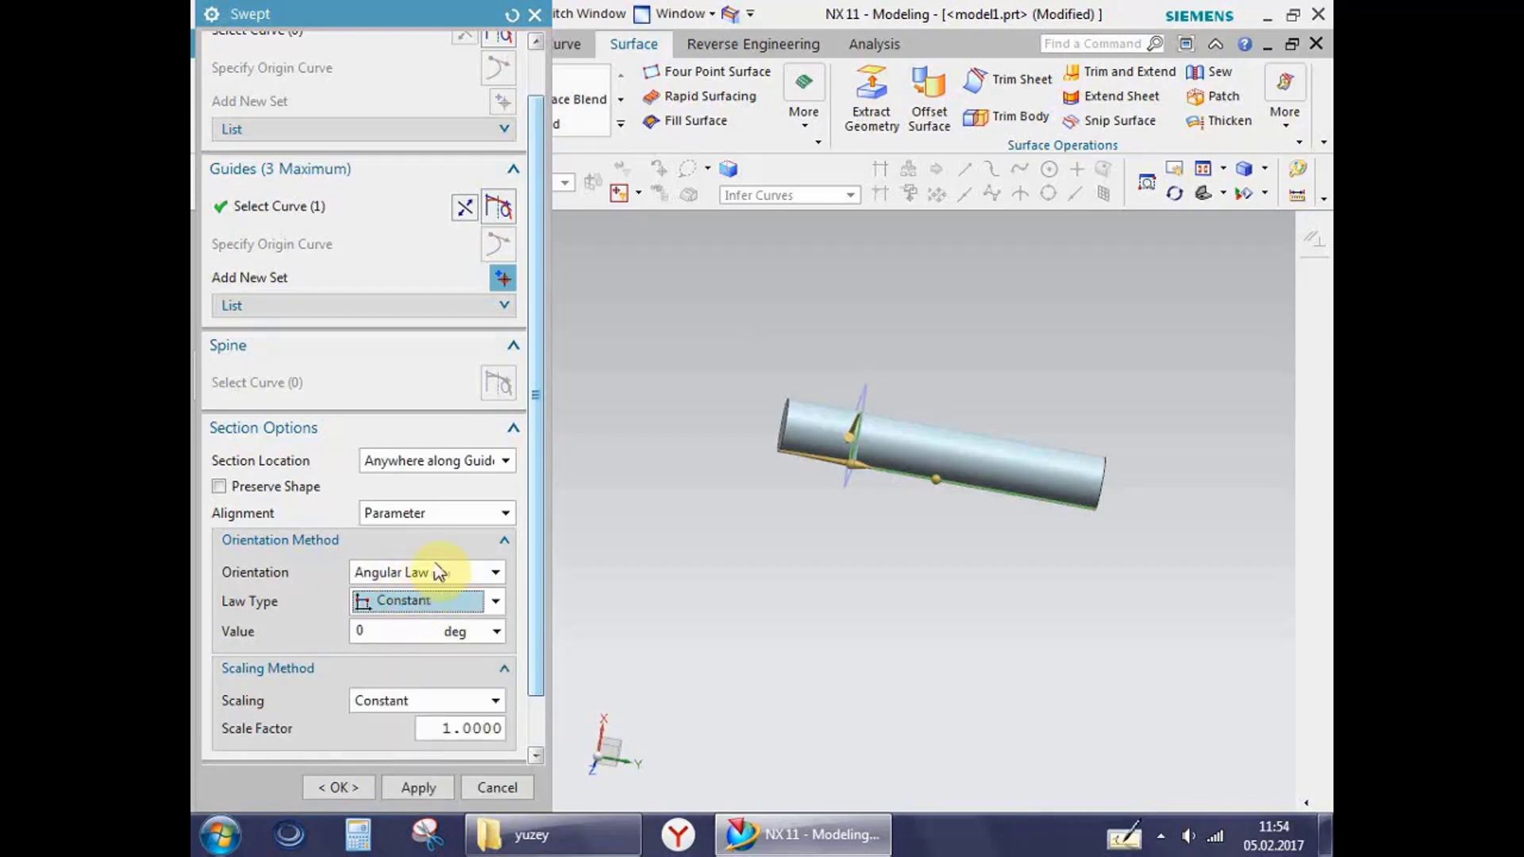
pyautogui.click(392, 573)
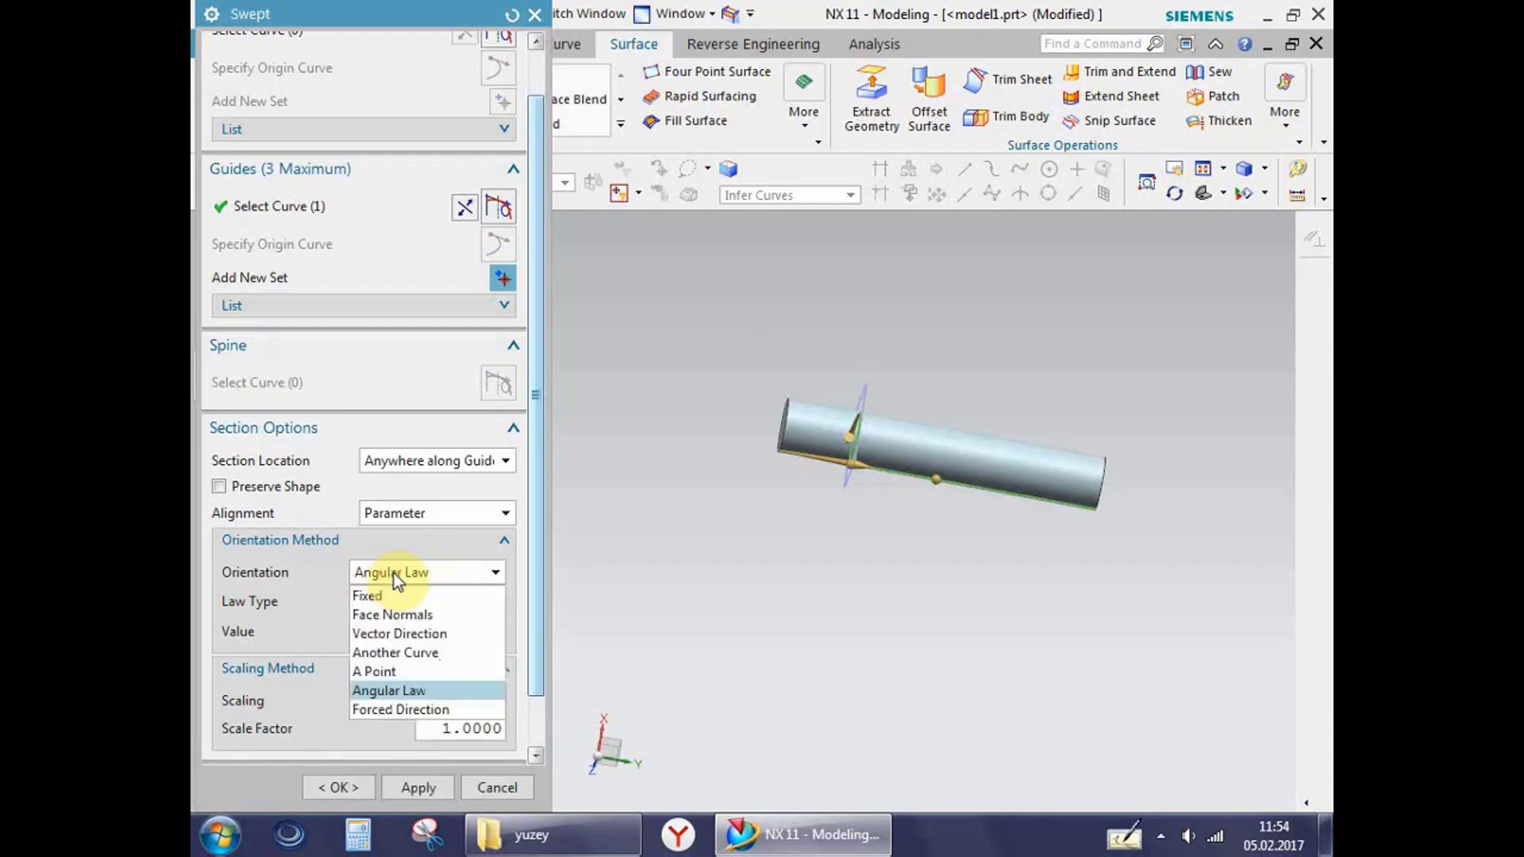
pyautogui.click(393, 573)
pyautogui.click(404, 602)
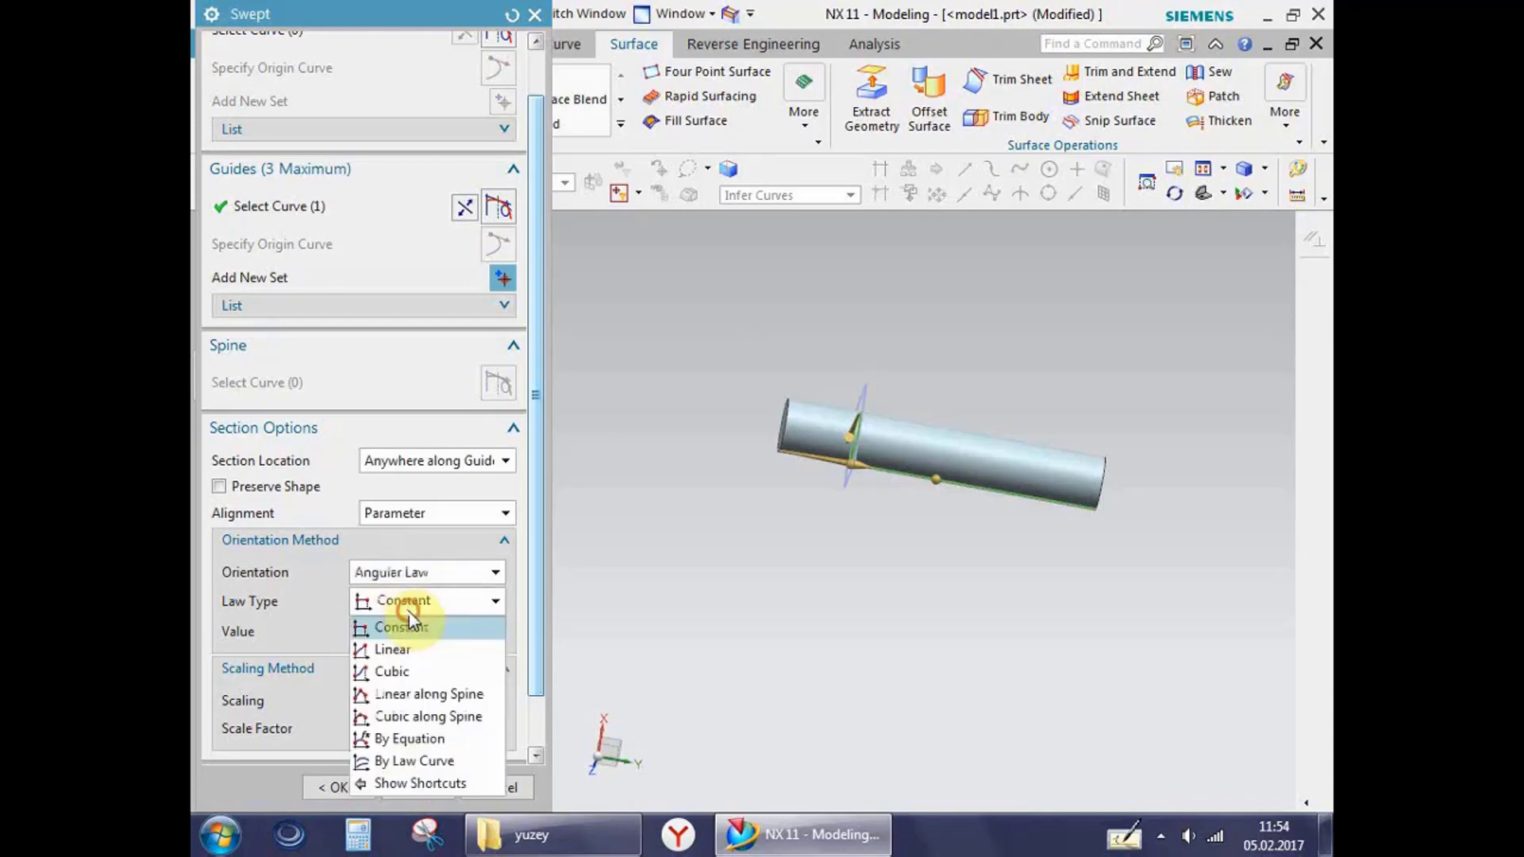
pyautogui.click(397, 651)
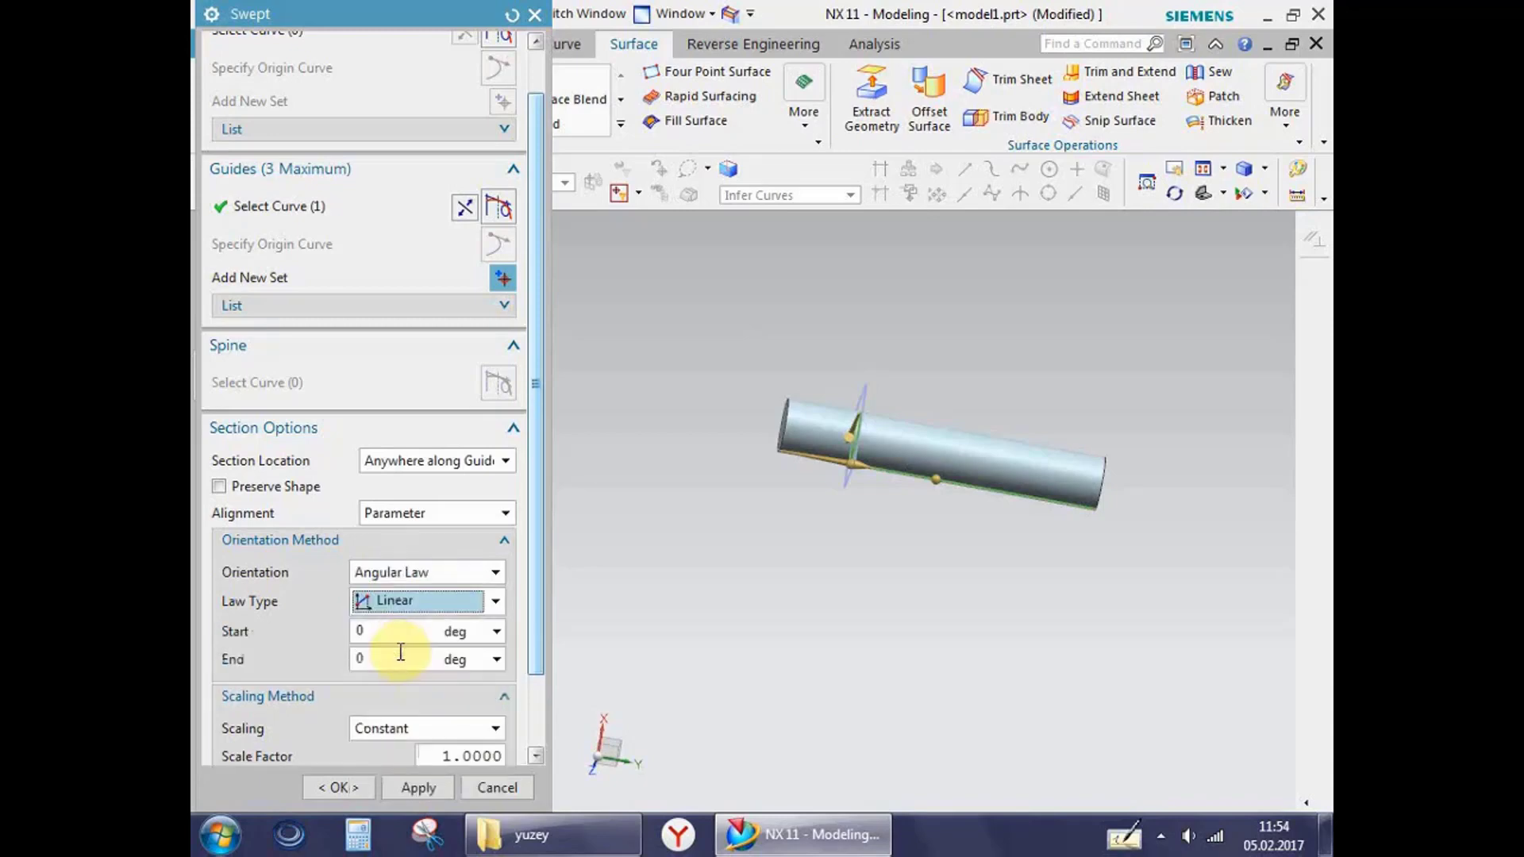
pyautogui.click(402, 605)
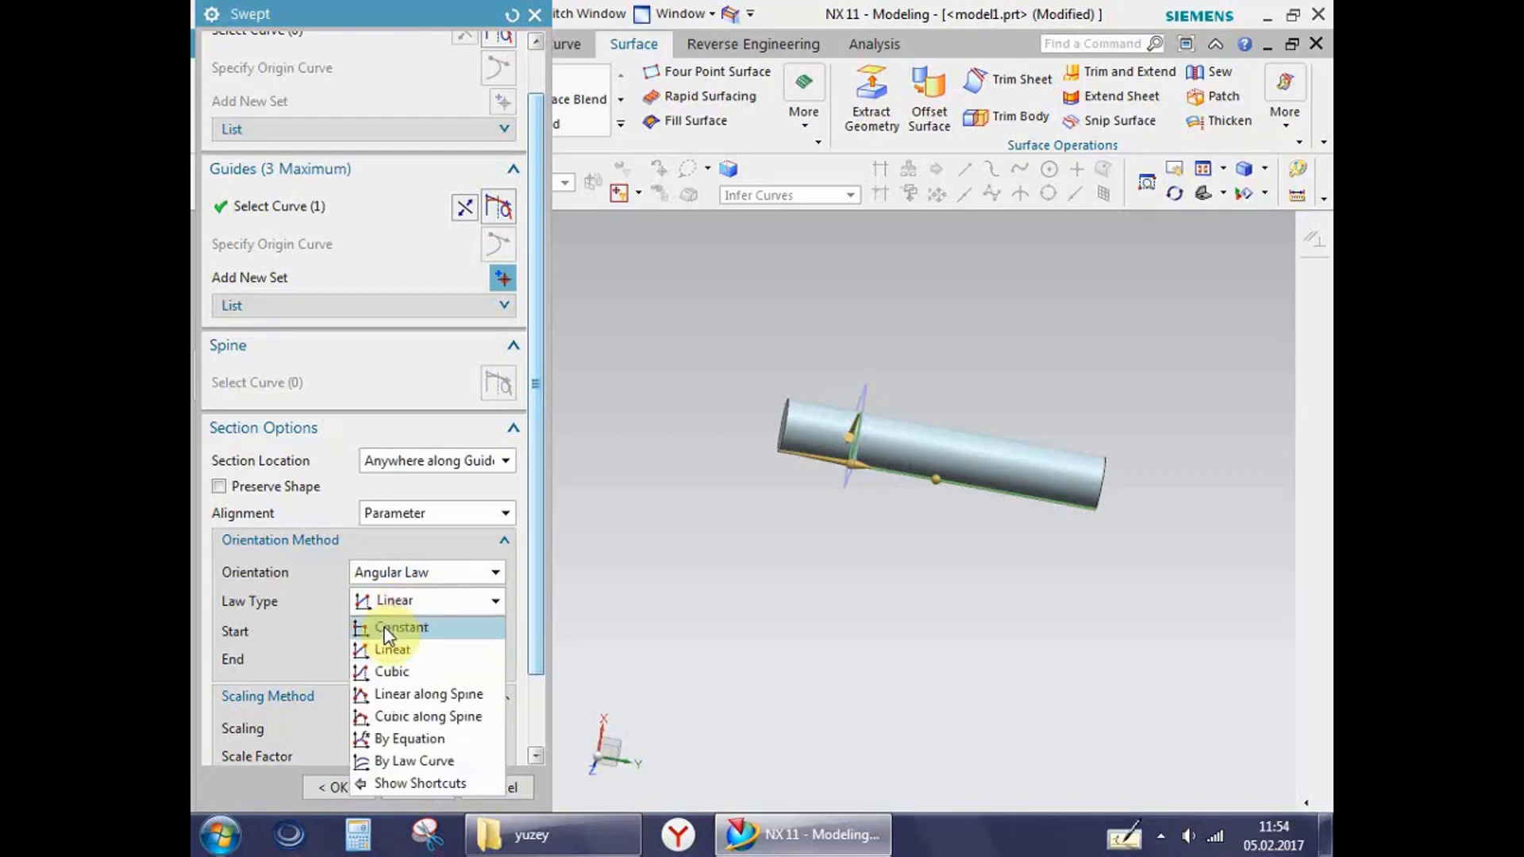
pyautogui.click(392, 649)
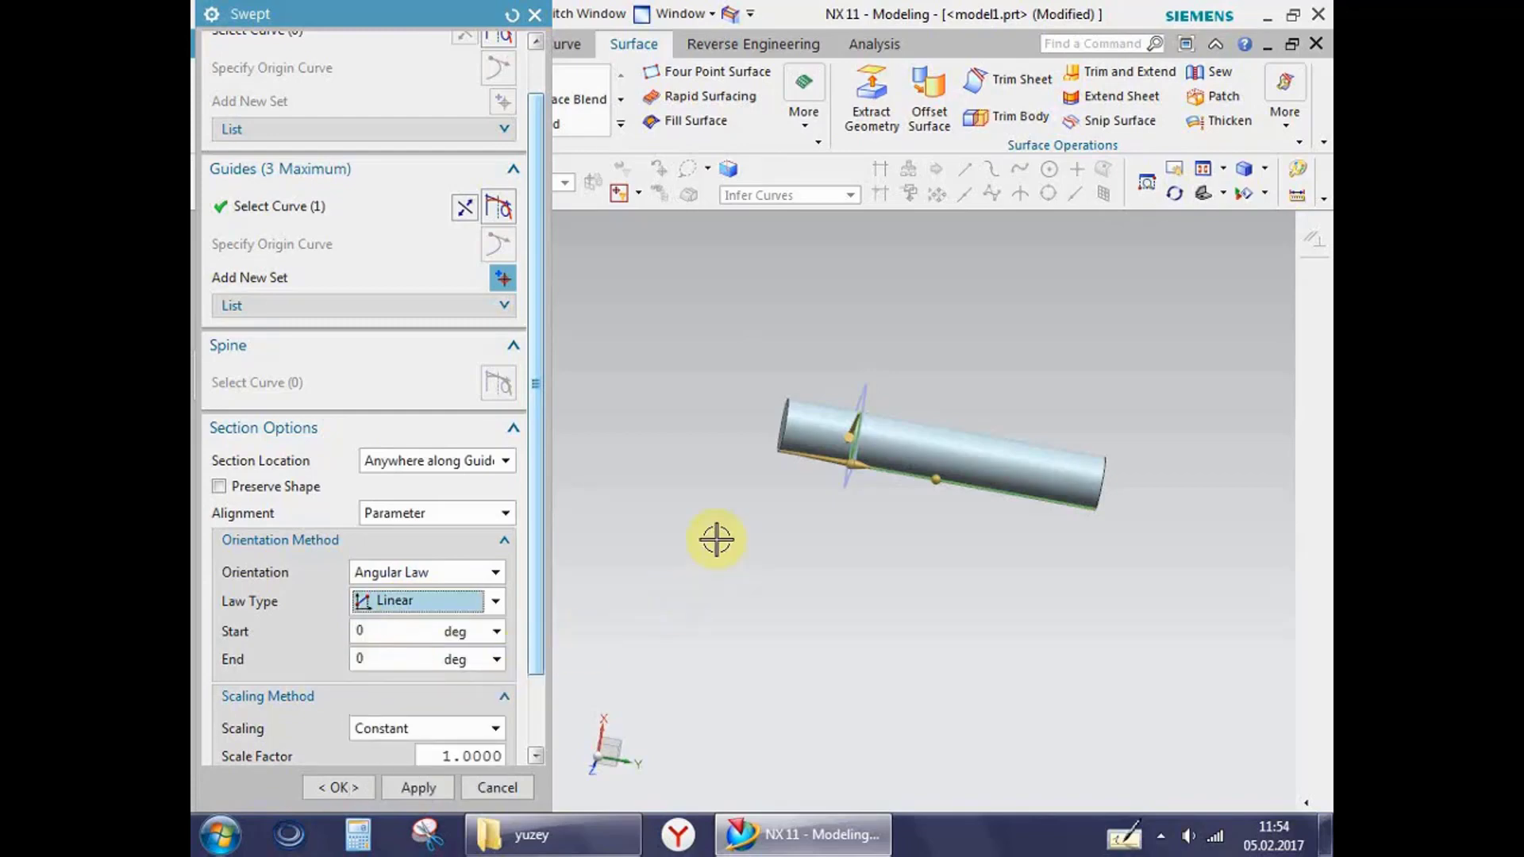
# Step: Twist the section from 0 to 1080 degrees and confirm the sweep as Swept (5)
pyautogui.scroll(2, 782, 431)
pyautogui.moveTo(782, 431)
pyautogui.mouseDown(button='middle')
pyautogui.moveTo(788, 517)
pyautogui.moveTo(806, 537)
pyautogui.moveTo(762, 517)
pyautogui.moveTo(743, 479)
pyautogui.moveTo(724, 507)
pyautogui.mouseUp(button='middle')
pyautogui.doubleClick(382, 635)
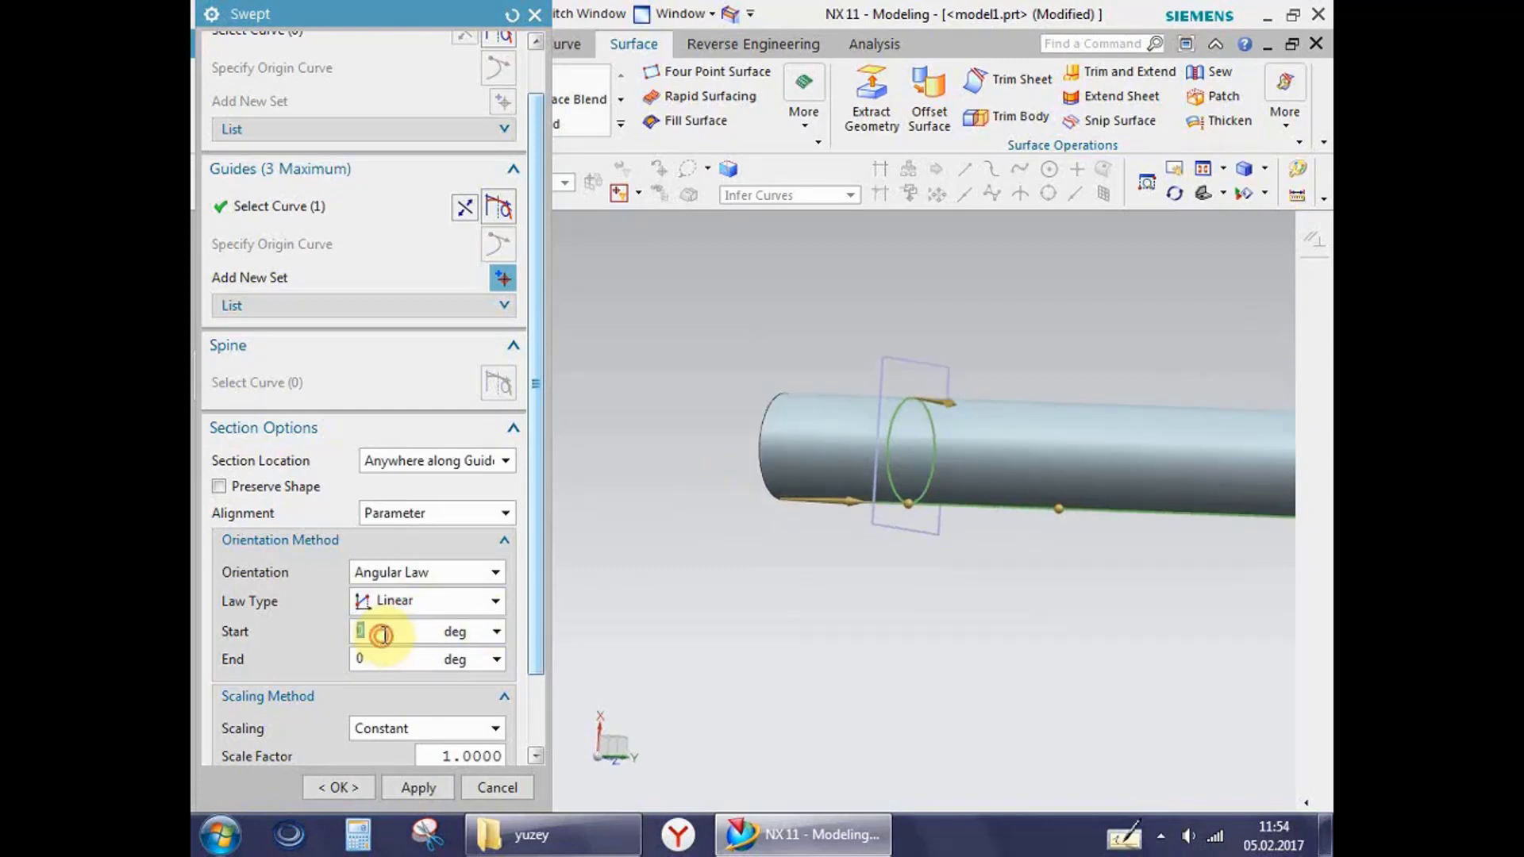
pyautogui.click(376, 664)
pyautogui.write('360')
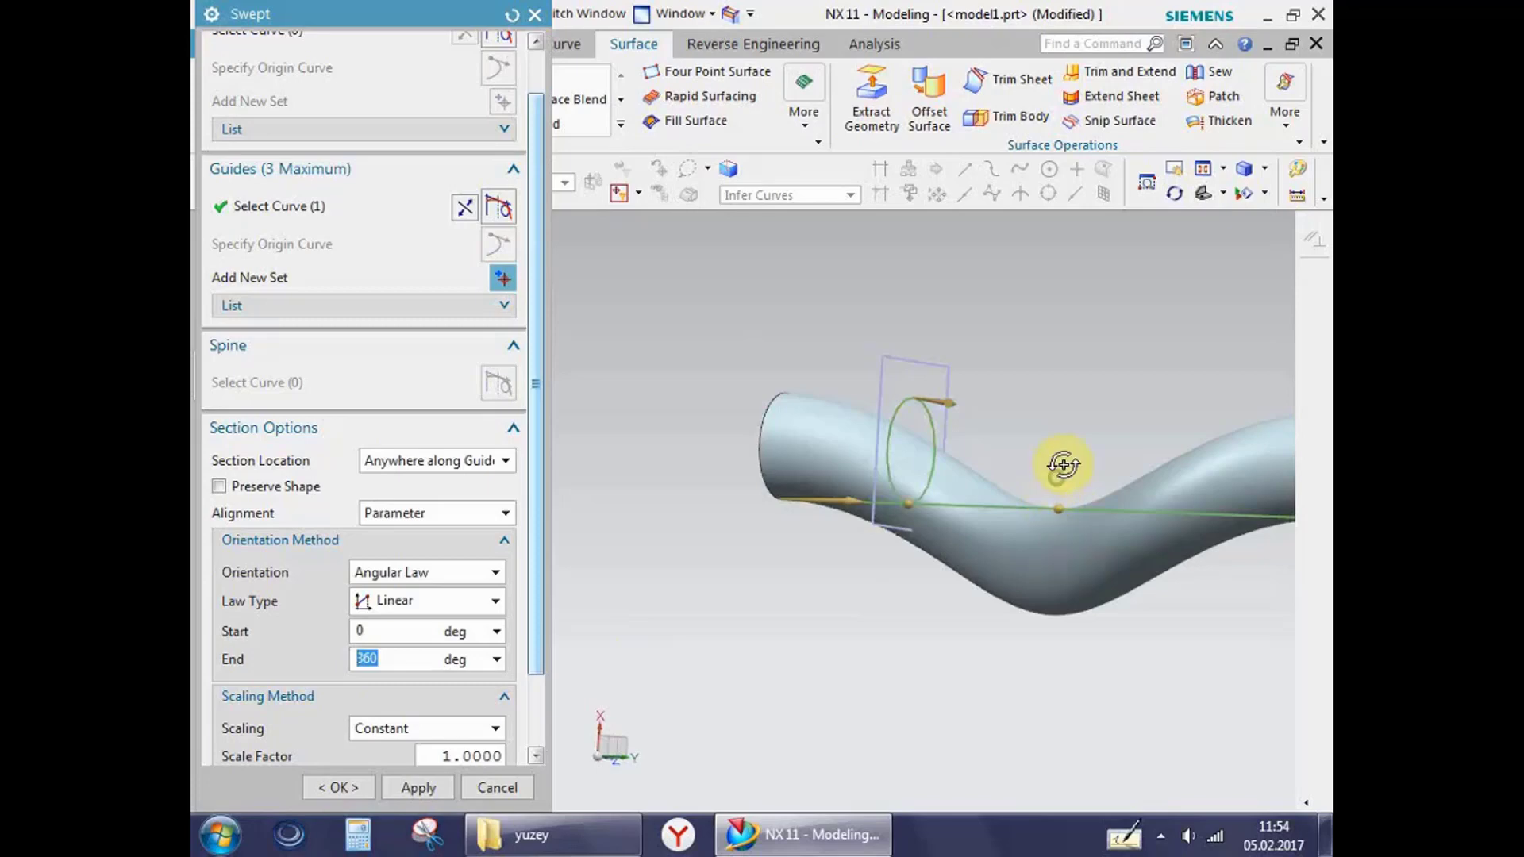
pyautogui.scroll(-2, 1079, 444)
pyautogui.moveTo(1079, 445)
pyautogui.mouseDown(button='middle')
pyautogui.moveTo(997, 477)
pyautogui.moveTo(987, 504)
pyautogui.mouseUp(button='middle')
pyautogui.scroll(2, 989, 537)
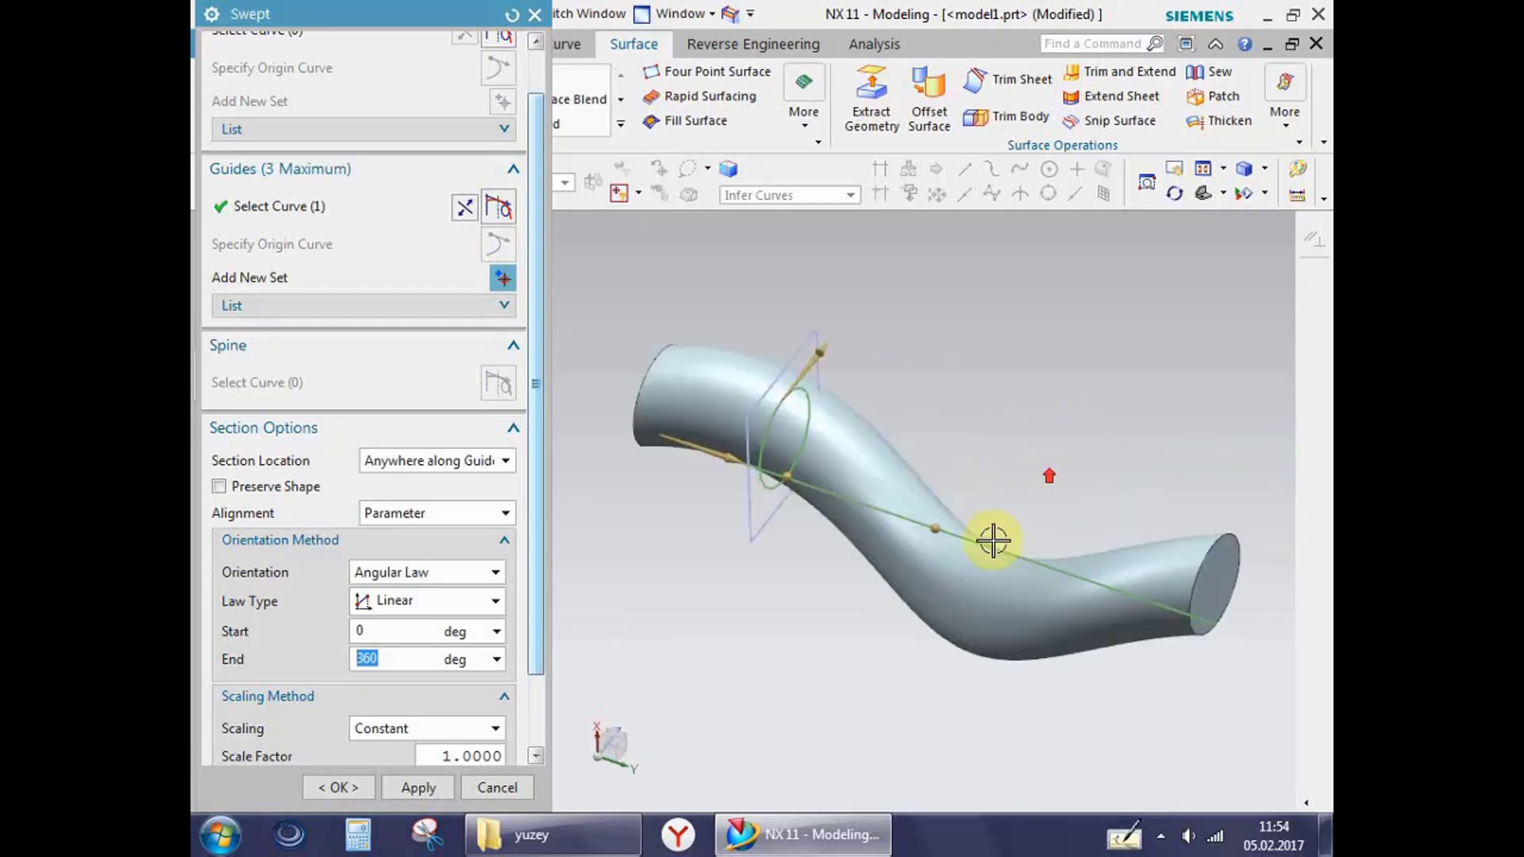
pyautogui.scroll(3, 598, 601)
pyautogui.write('1080')
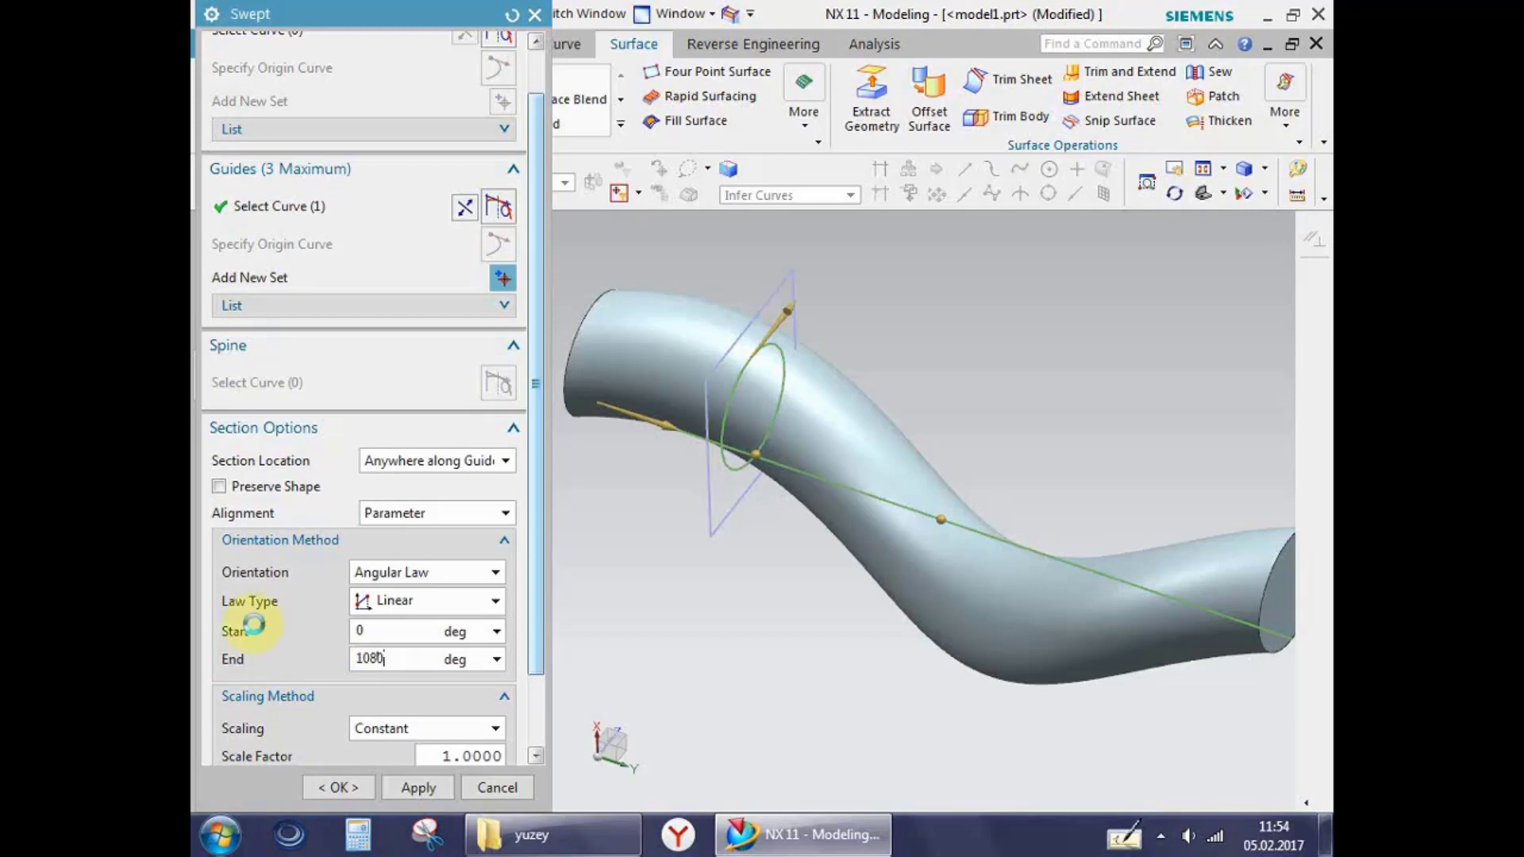
pyautogui.press('Return')
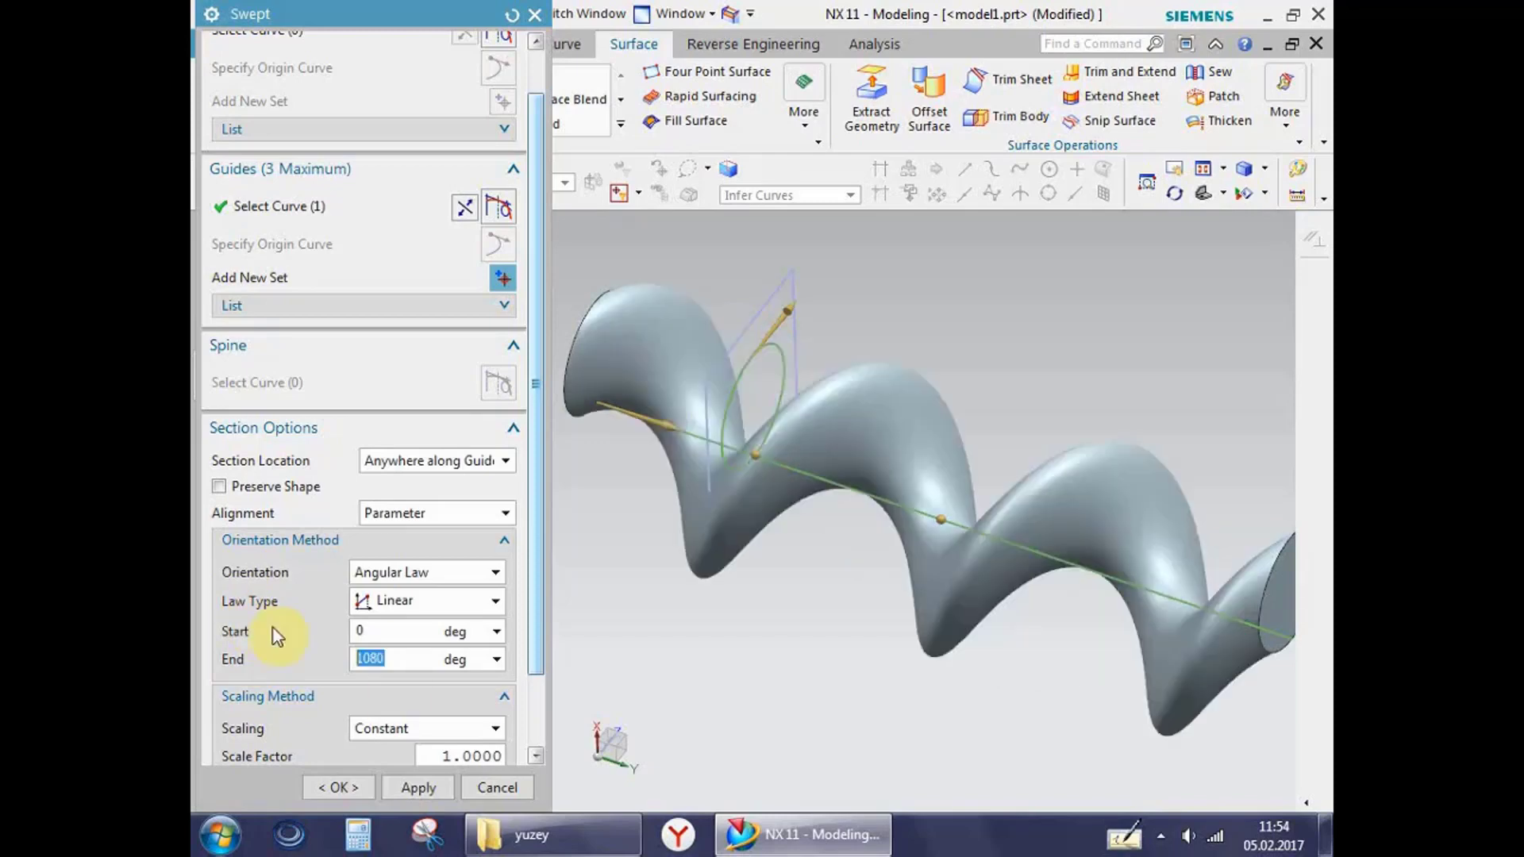
pyautogui.scroll(-2, 912, 544)
pyautogui.scroll(-2, 914, 556)
pyautogui.moveTo(915, 565)
pyautogui.mouseDown(button='middle')
pyautogui.moveTo(908, 684)
pyautogui.moveTo(997, 578)
pyautogui.moveTo(884, 666)
pyautogui.moveTo(891, 728)
pyautogui.moveTo(937, 742)
pyautogui.mouseUp(button='middle')
pyautogui.middleClick(904, 681)
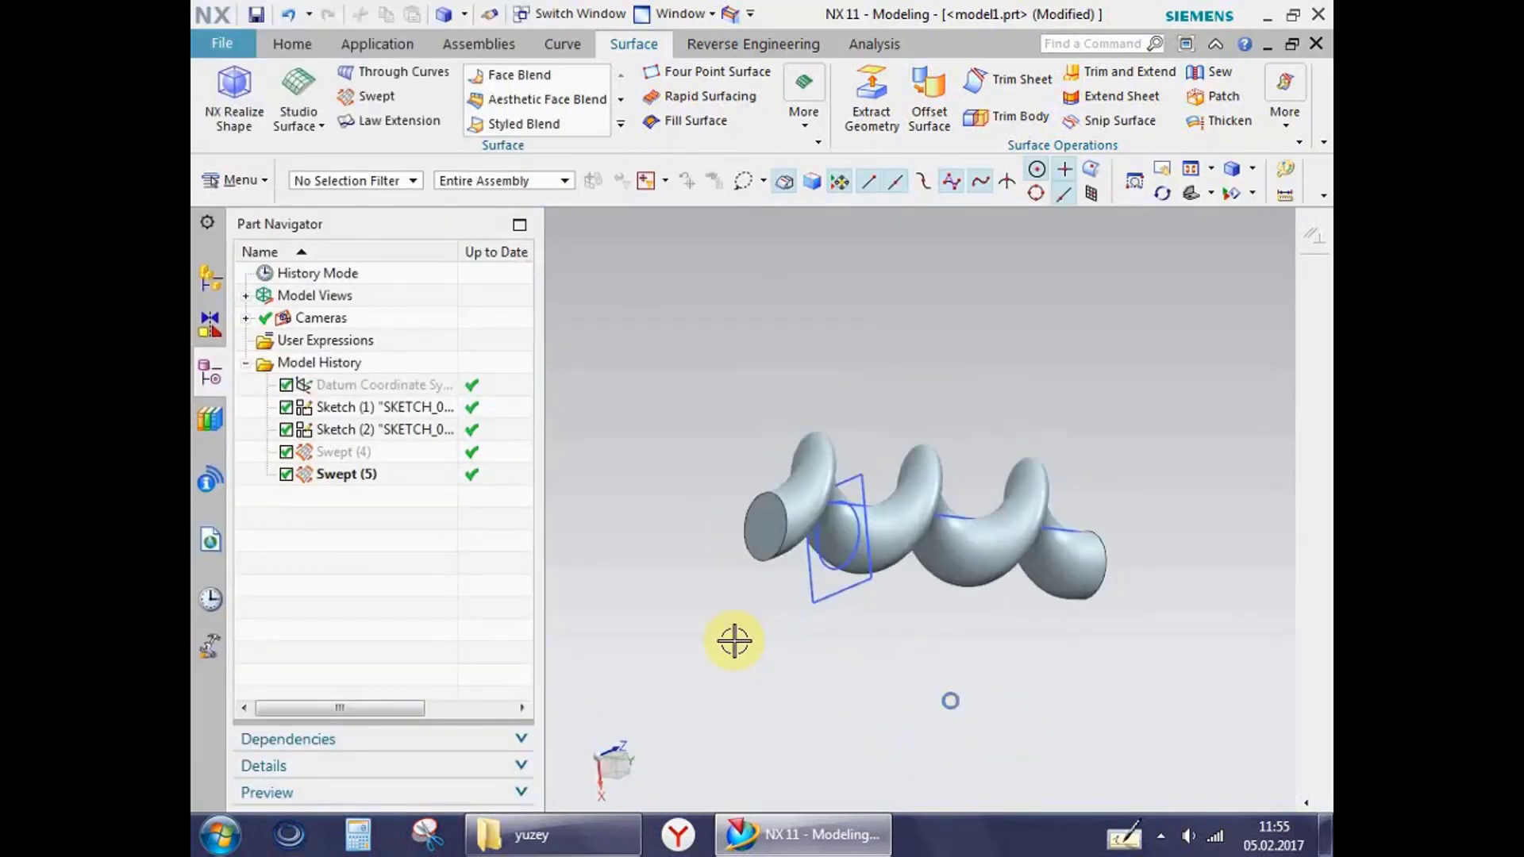
pyautogui.press('F8')
pyautogui.scroll(2, 952, 587)
pyautogui.moveTo(981, 572)
pyautogui.mouseDown(button='middle')
pyautogui.moveTo(1006, 466)
pyautogui.moveTo(993, 435)
pyautogui.mouseUp(button='middle')
pyautogui.scroll(-3, 993, 435)
pyautogui.doubleClick(331, 474)
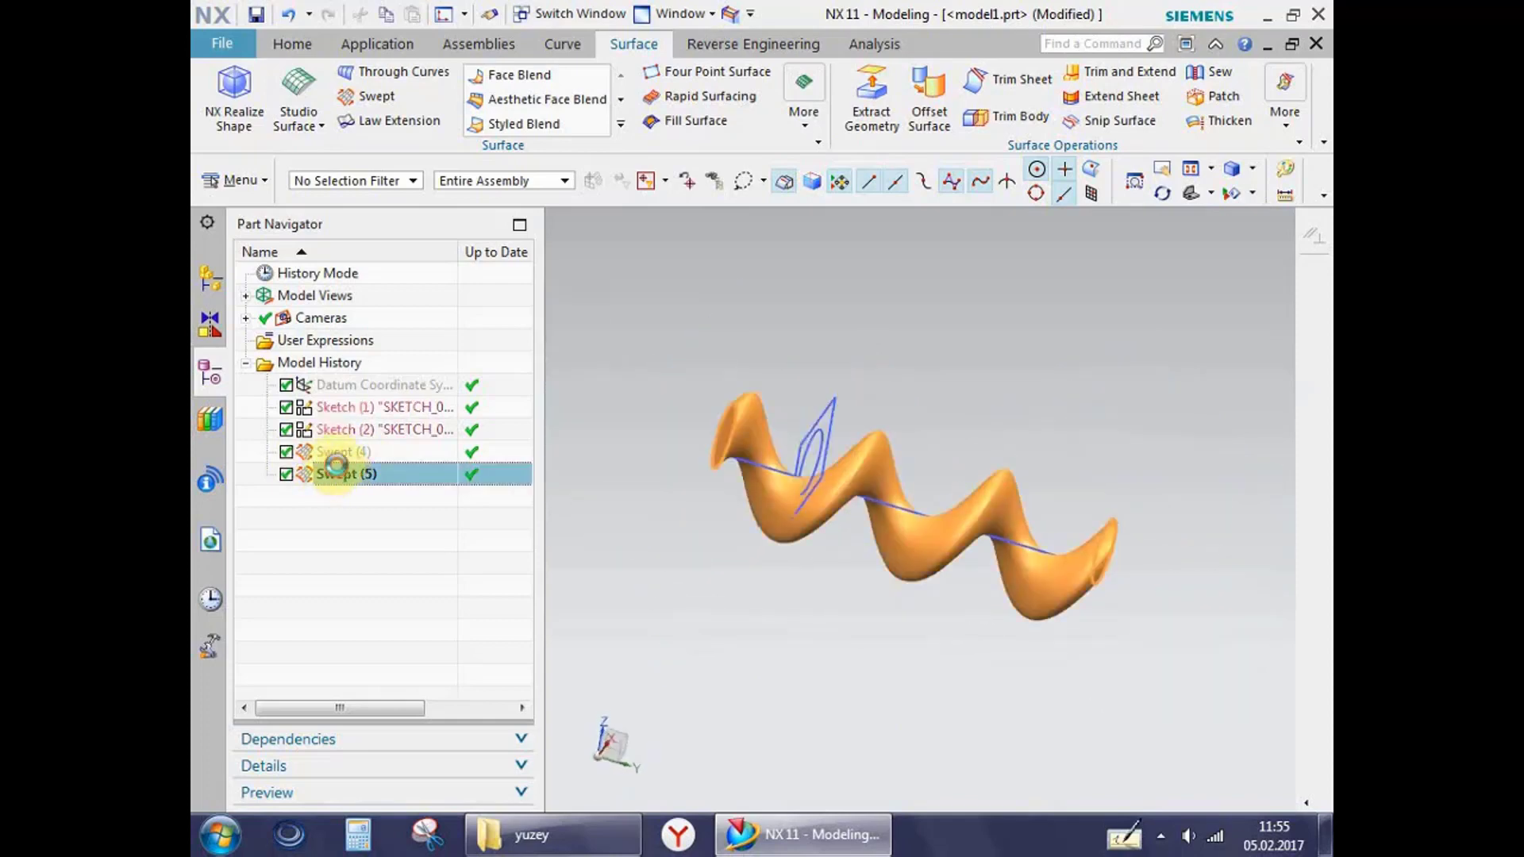
pyautogui.moveTo(826, 619)
pyautogui.mouseDown(button='middle')
pyautogui.moveTo(850, 683)
pyautogui.moveTo(818, 671)
pyautogui.mouseUp(button='middle')
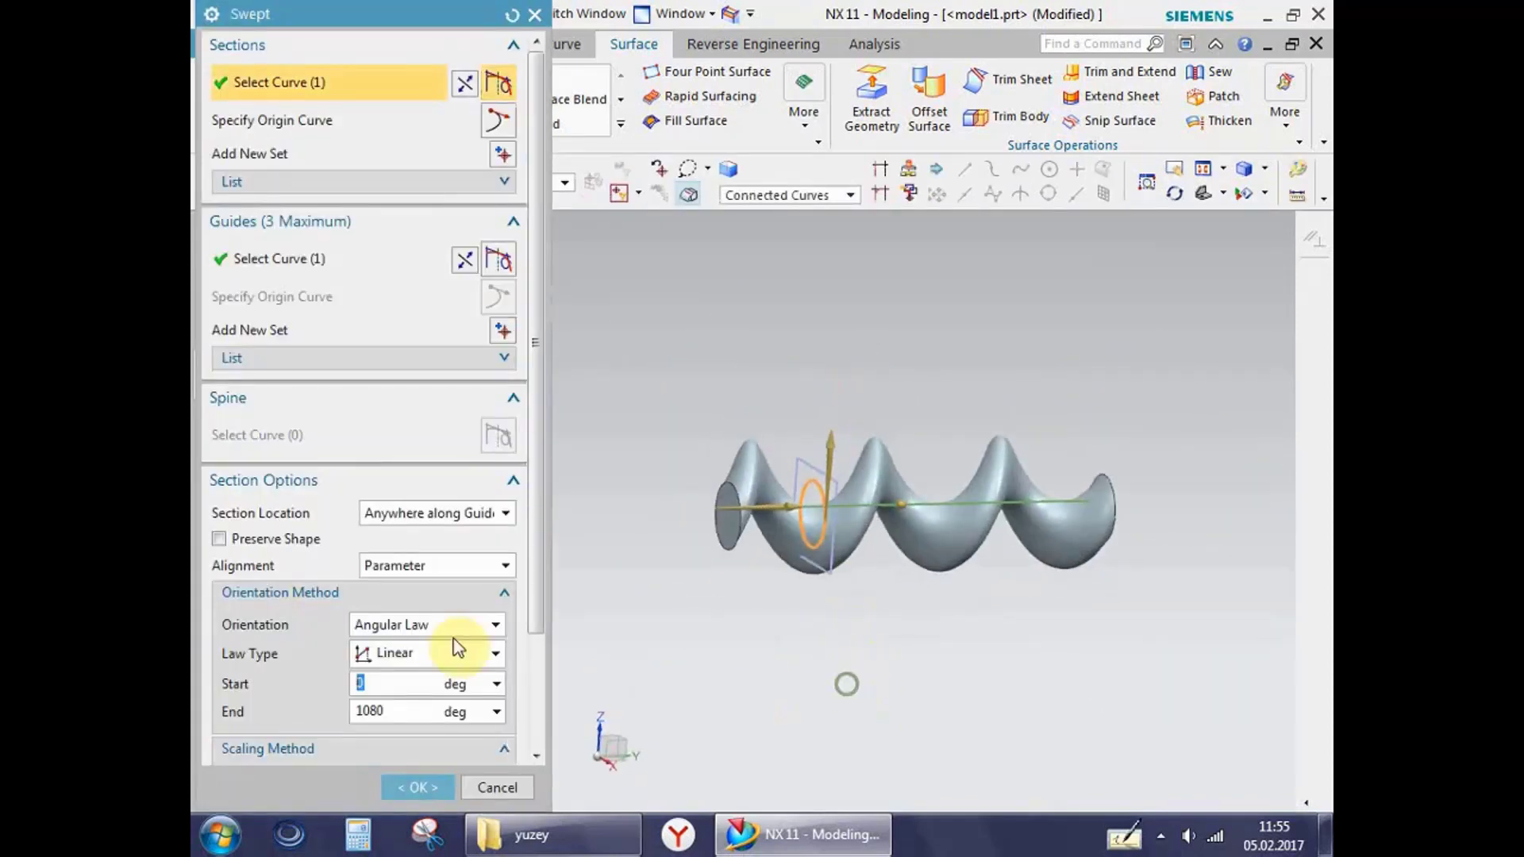
pyautogui.scroll(-3, 444, 651)
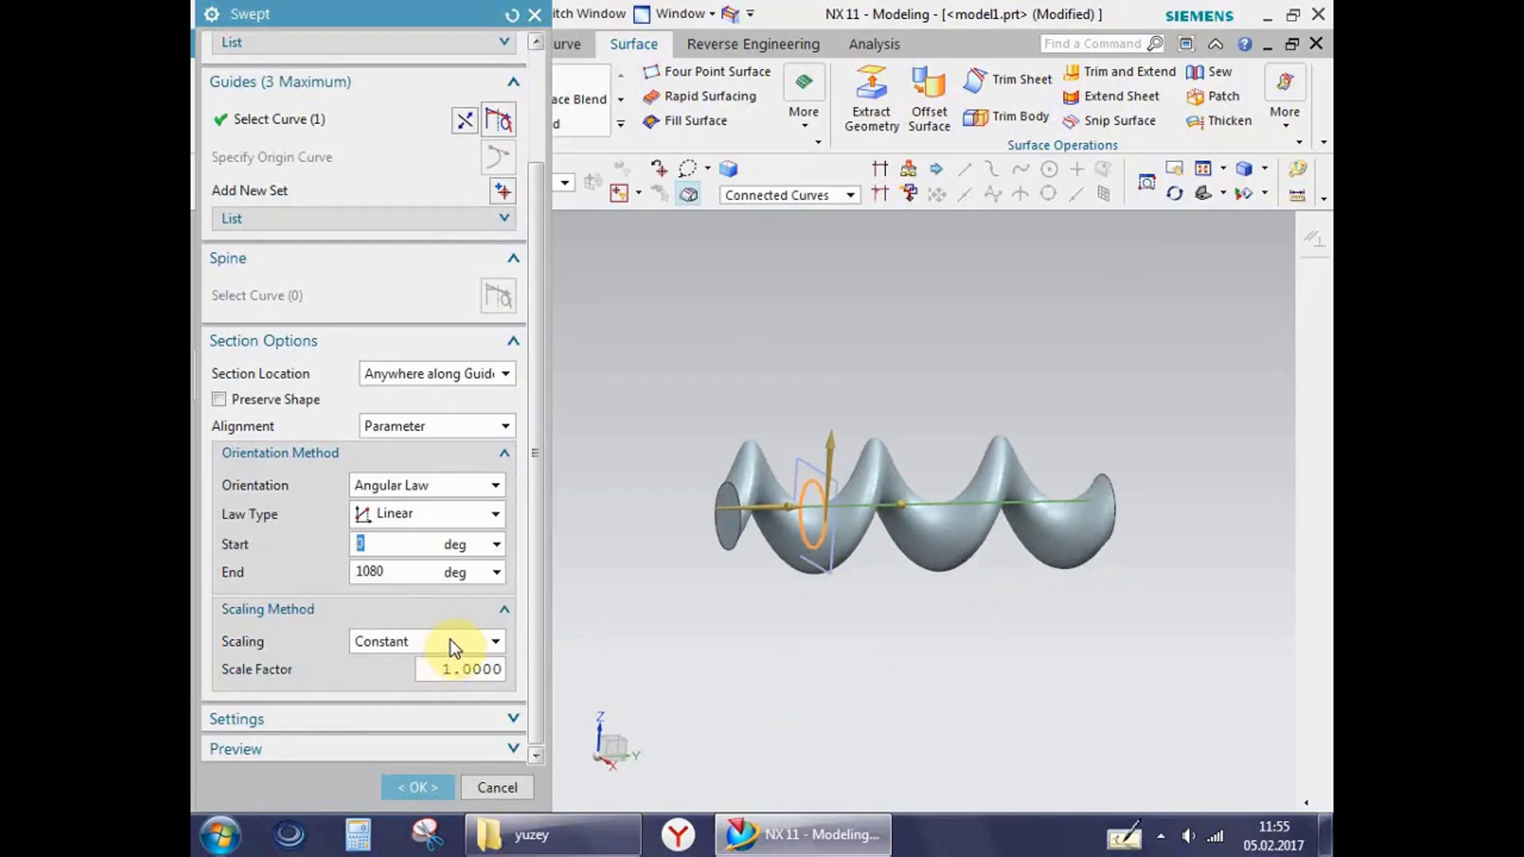
pyautogui.click(451, 642)
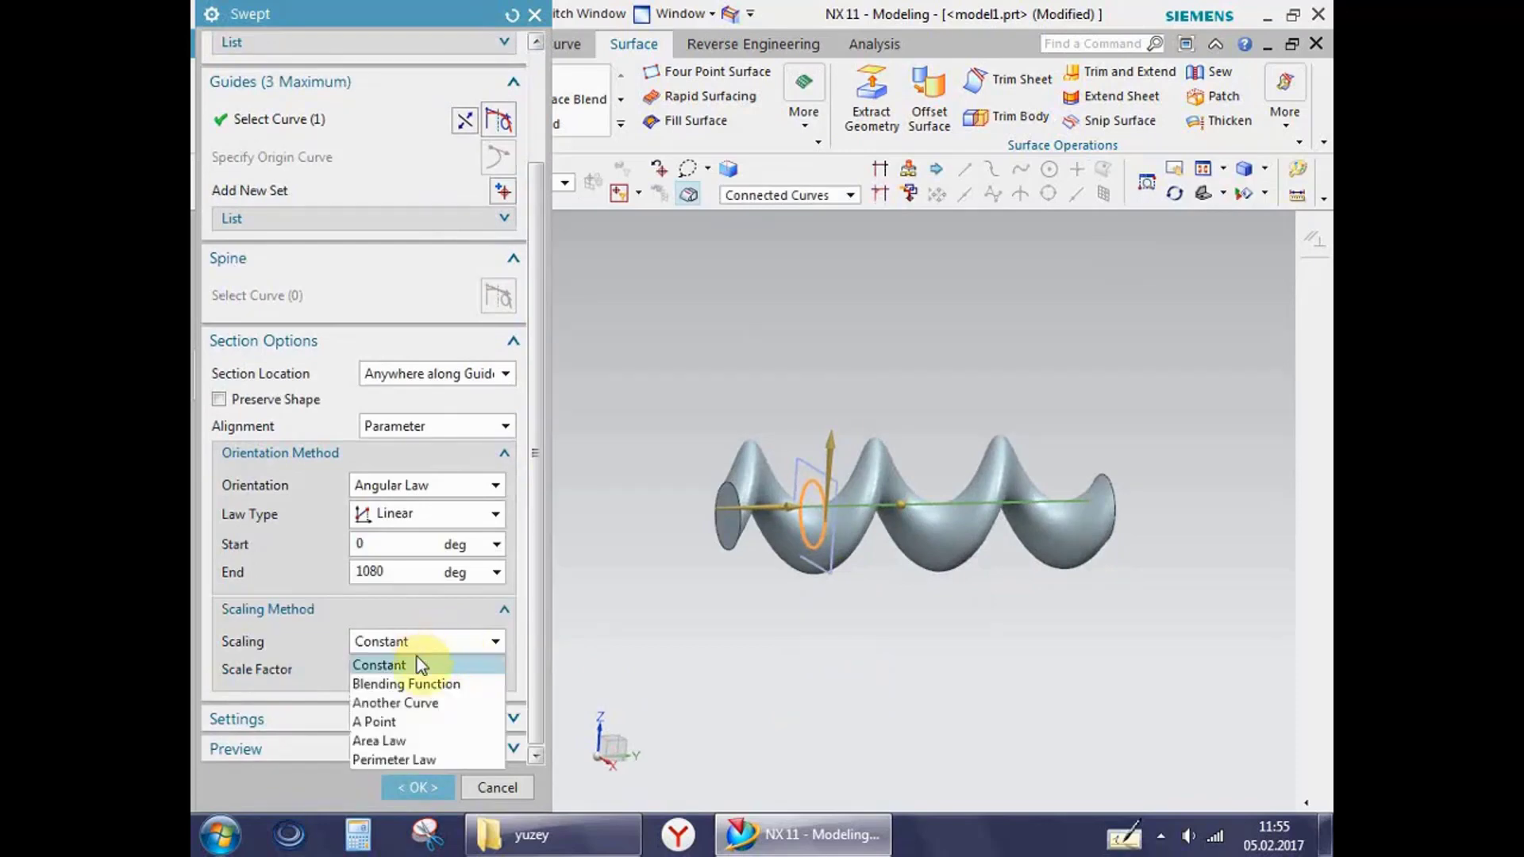
pyautogui.click(428, 683)
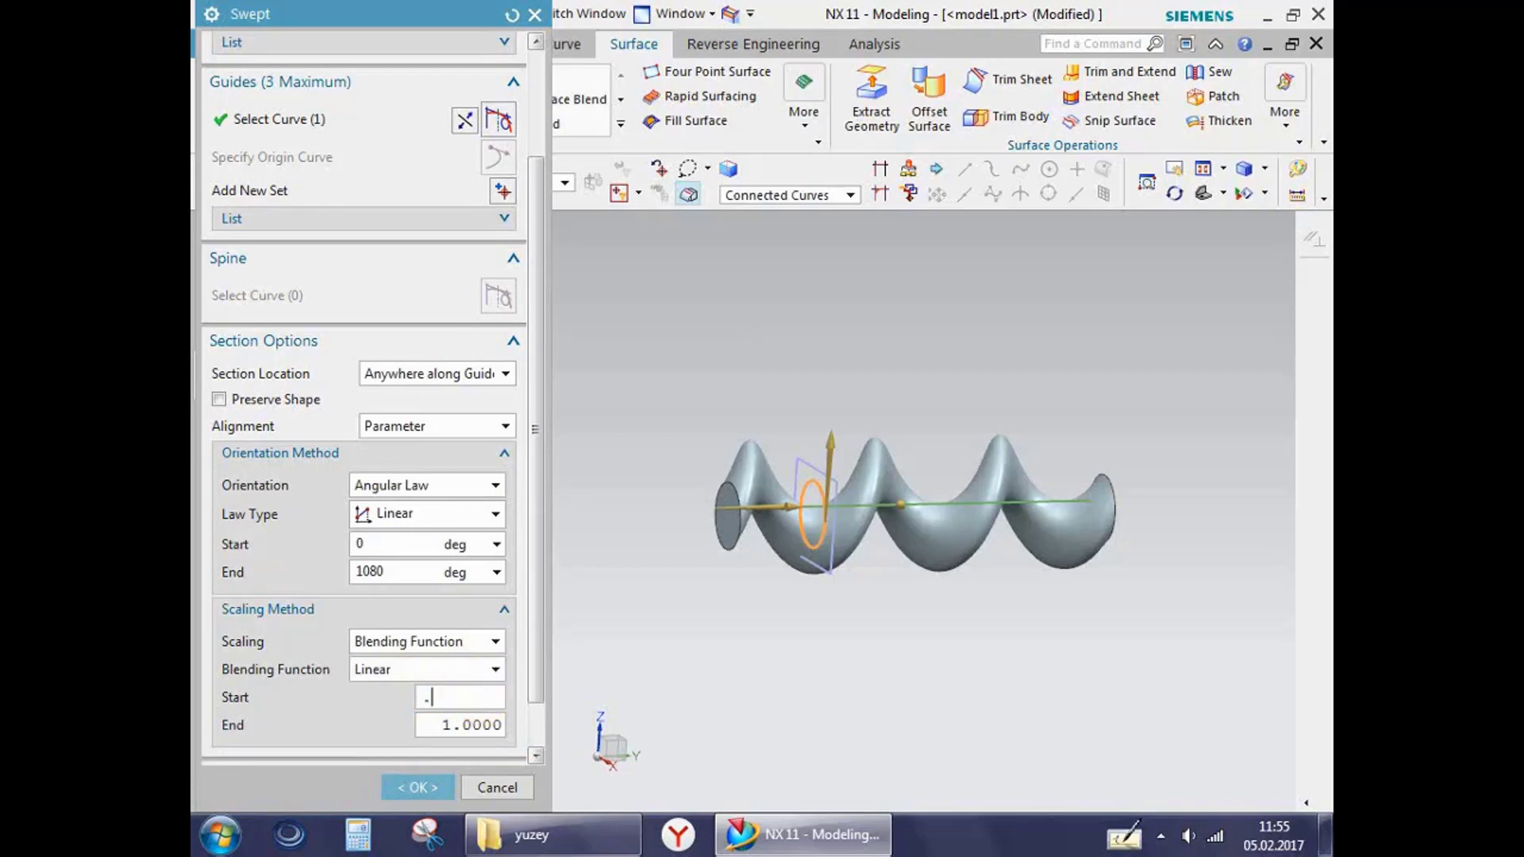
pyautogui.write('.1')
pyautogui.press('Return')
pyautogui.click(468, 723)
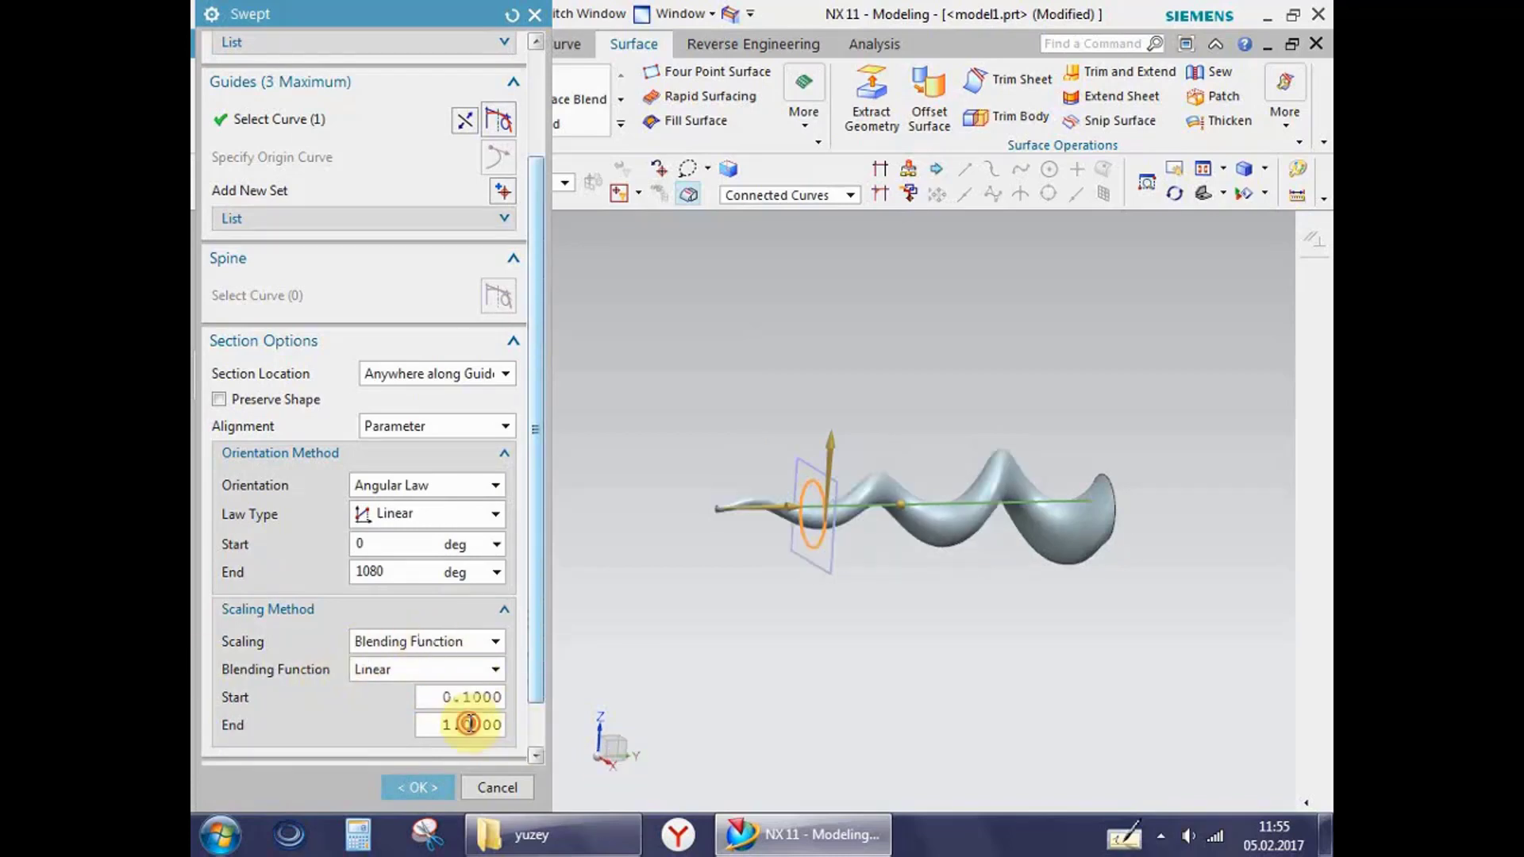
pyautogui.write('2')
pyautogui.press('Return')
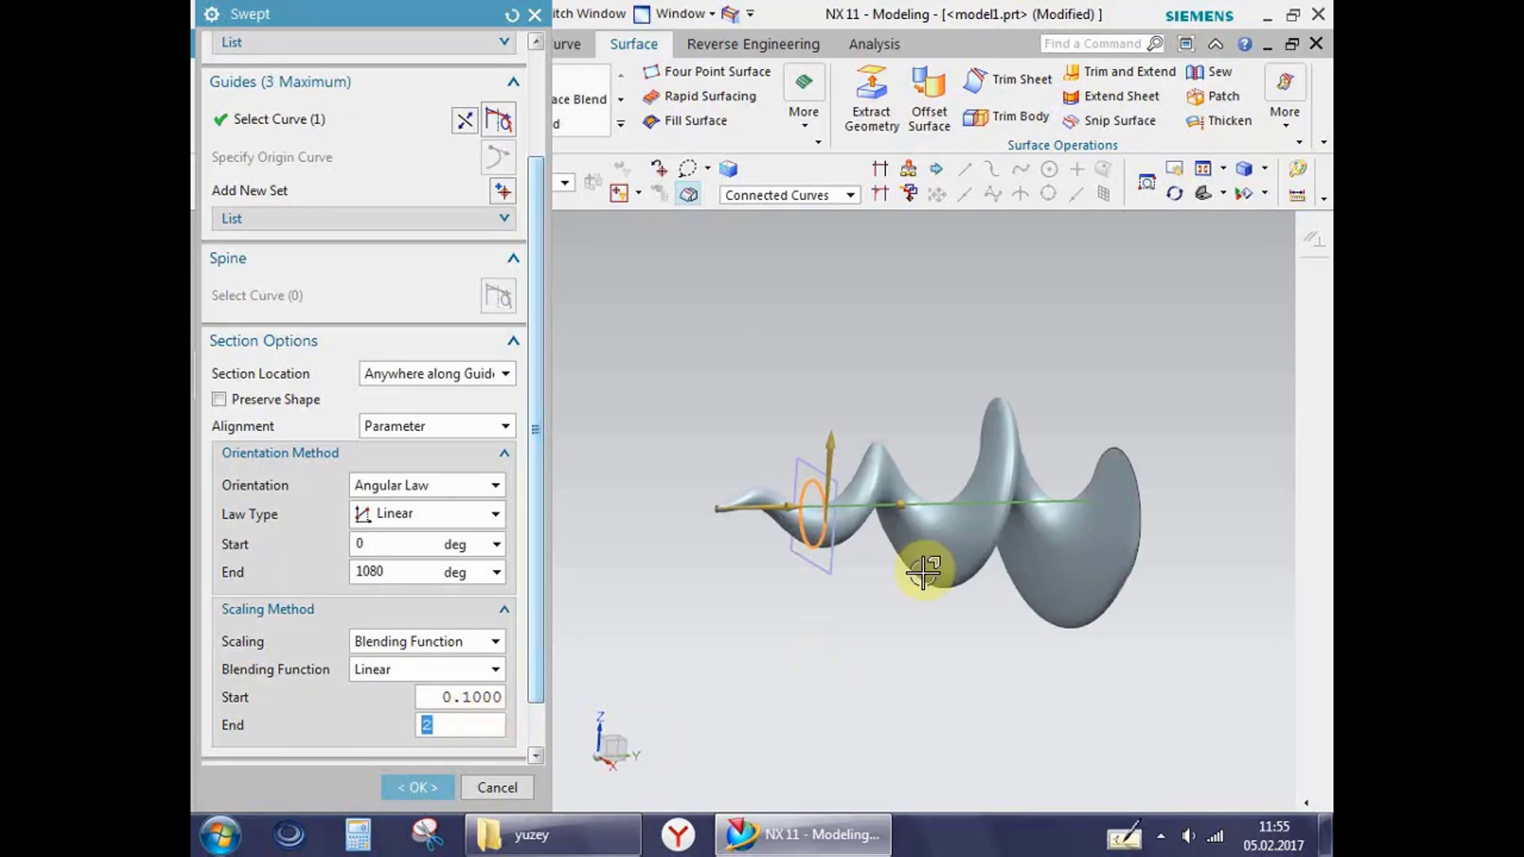
pyautogui.moveTo(925, 564)
pyautogui.mouseDown(button='middle')
pyautogui.moveTo(1095, 469)
pyautogui.moveTo(1018, 529)
pyautogui.moveTo(976, 646)
pyautogui.moveTo(1037, 595)
pyautogui.moveTo(1056, 481)
pyautogui.moveTo(1125, 363)
pyautogui.moveTo(1043, 432)
pyautogui.moveTo(1034, 473)
pyautogui.moveTo(1039, 410)
pyautogui.moveTo(1099, 391)
pyautogui.moveTo(1140, 469)
pyautogui.moveTo(1126, 527)
pyautogui.moveTo(1143, 568)
pyautogui.mouseUp(button='middle')
pyautogui.moveTo(1165, 647)
pyautogui.mouseDown(button='middle')
pyautogui.moveTo(1177, 704)
pyautogui.moveTo(1132, 711)
pyautogui.moveTo(1132, 598)
pyautogui.moveTo(1200, 613)
pyautogui.moveTo(1224, 663)
pyautogui.moveTo(1225, 622)
pyautogui.moveTo(1190, 555)
pyautogui.moveTo(1130, 563)
pyautogui.moveTo(1136, 697)
pyautogui.moveTo(1095, 622)
pyautogui.moveTo(1136, 603)
pyautogui.moveTo(1170, 612)
pyautogui.moveTo(1181, 659)
pyautogui.mouseUp(button='middle')
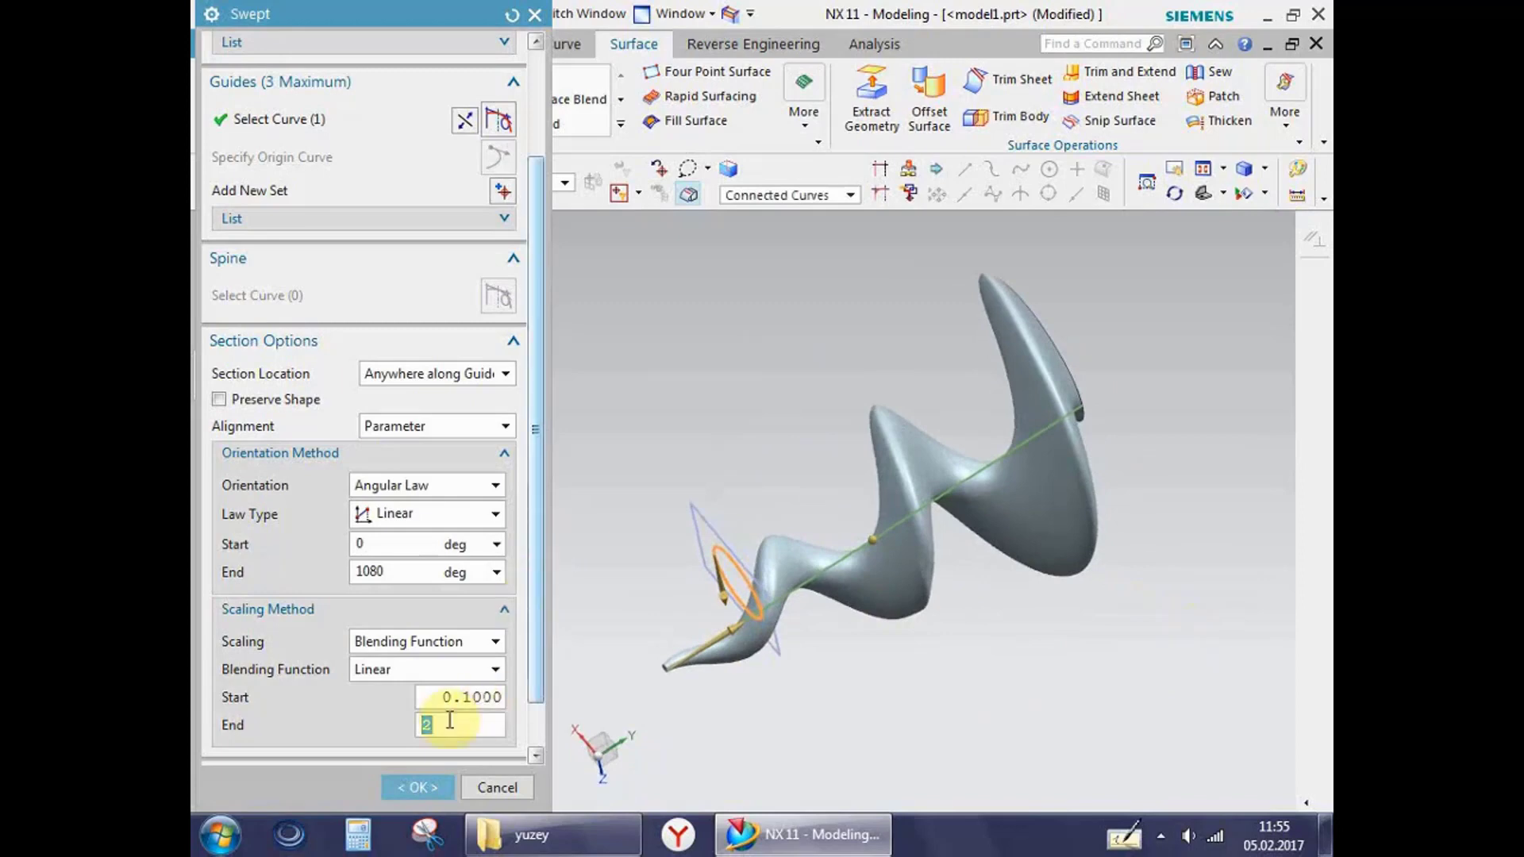
pyautogui.write('1')
pyautogui.press('Return')
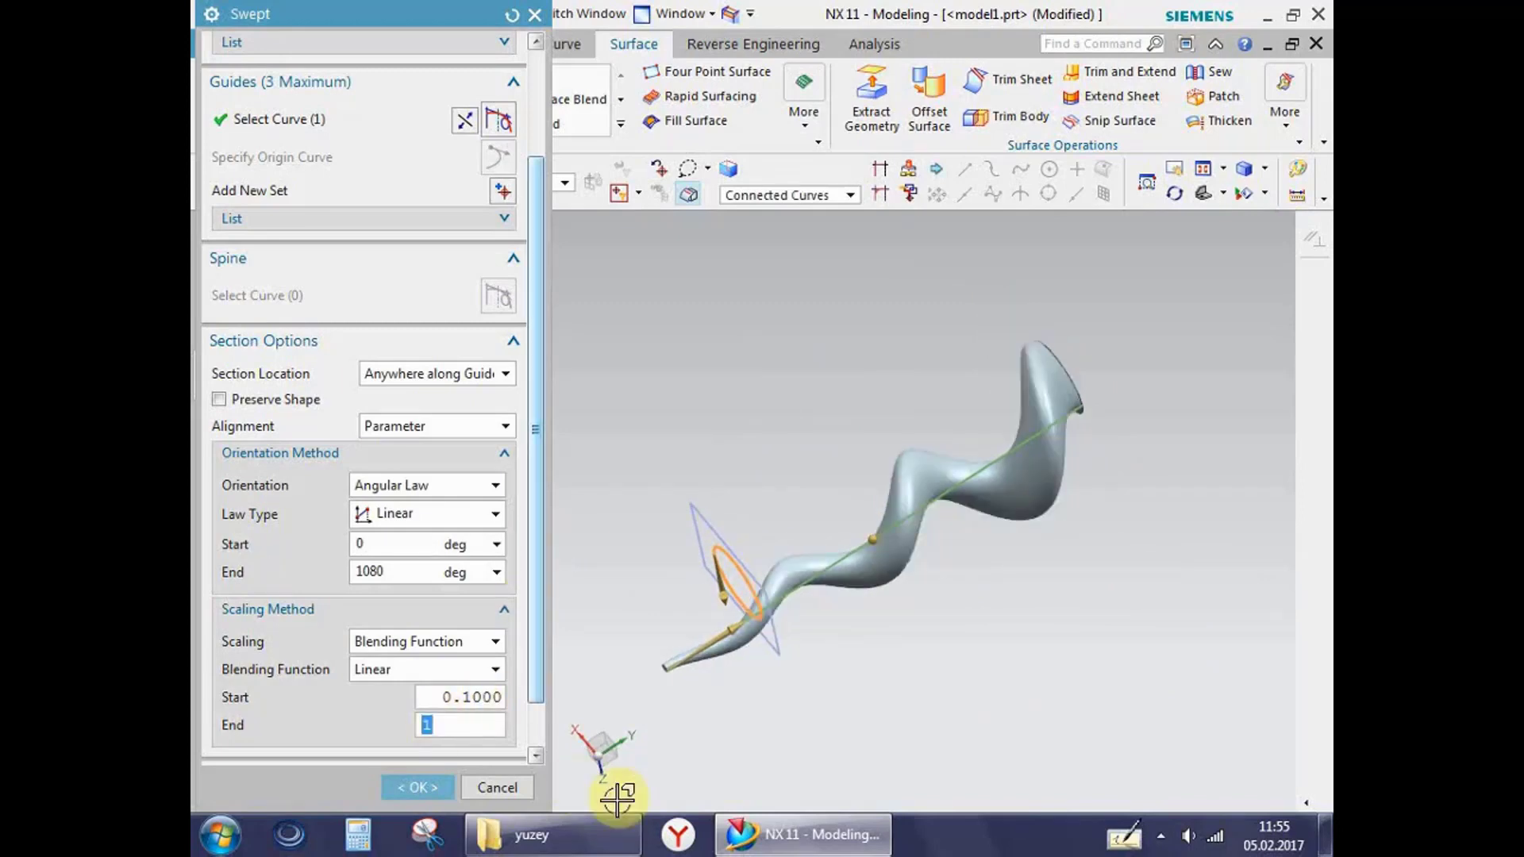
pyautogui.moveTo(839, 480)
pyautogui.mouseDown(button='middle')
pyautogui.moveTo(887, 429)
pyautogui.moveTo(646, 272)
pyautogui.mouseUp(button='middle')
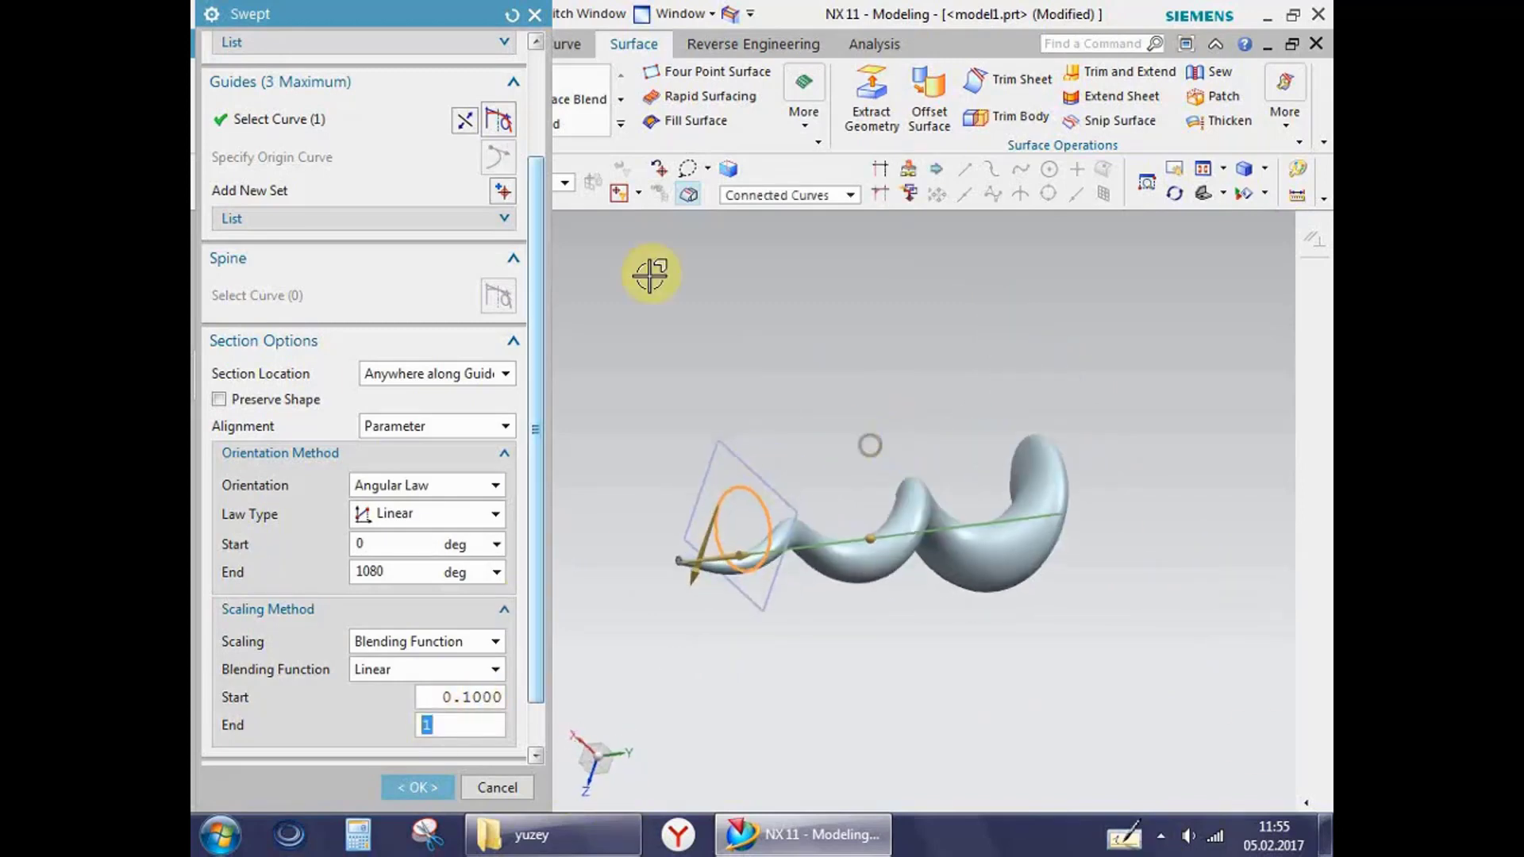
pyautogui.click(511, 15)
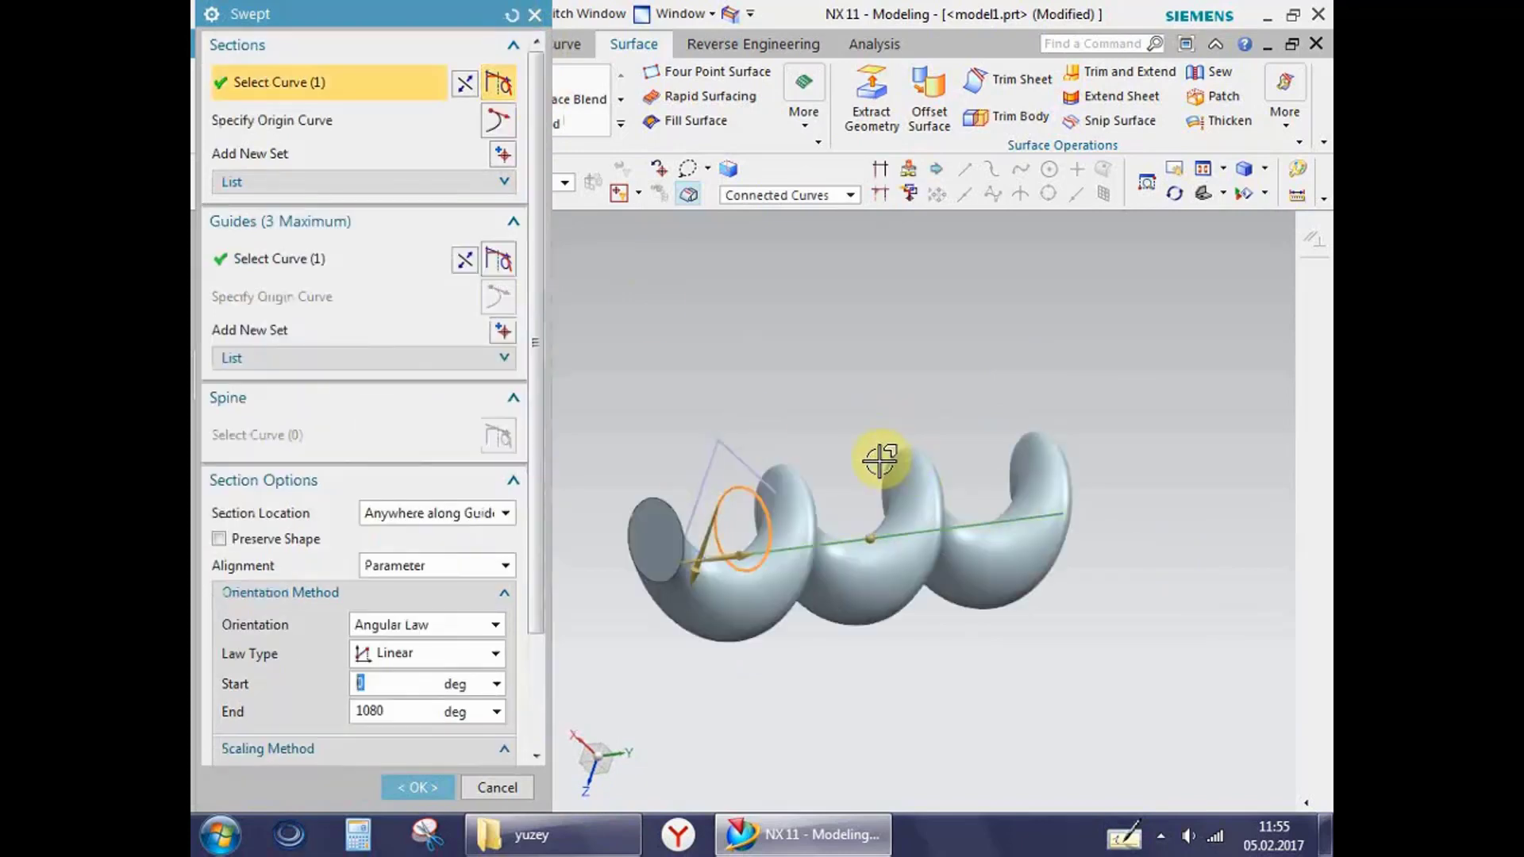
pyautogui.click(494, 787)
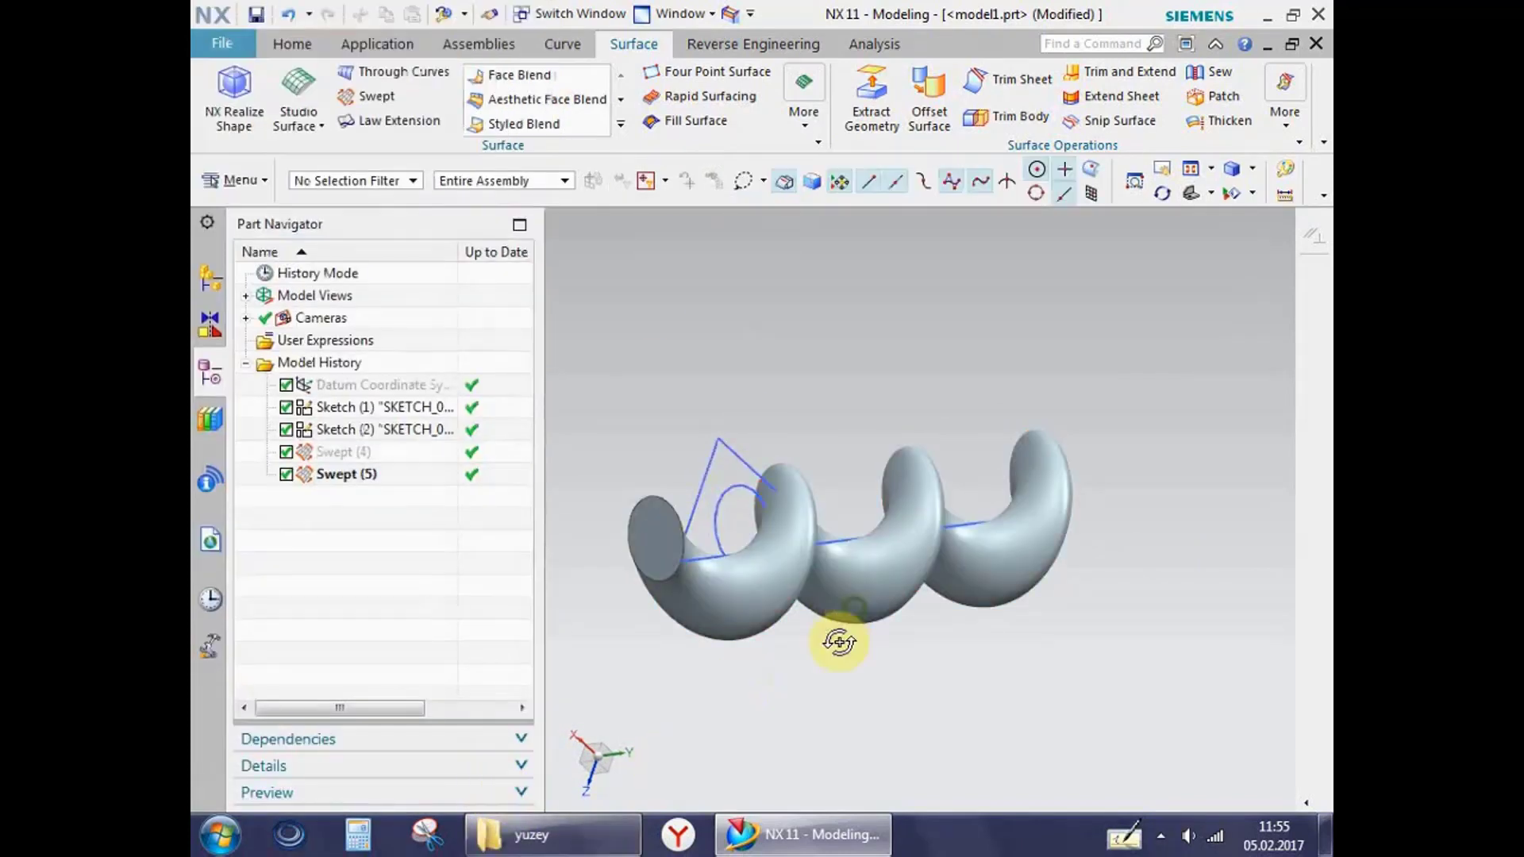
# Step: Delete the helical Swept (5) body, leaving only the two sketches
pyautogui.moveTo(836, 636)
pyautogui.mouseDown(button='middle')
pyautogui.moveTo(826, 703)
pyautogui.moveTo(862, 750)
pyautogui.moveTo(907, 677)
pyautogui.mouseUp(button='middle')
pyautogui.scroll(3, 913, 635)
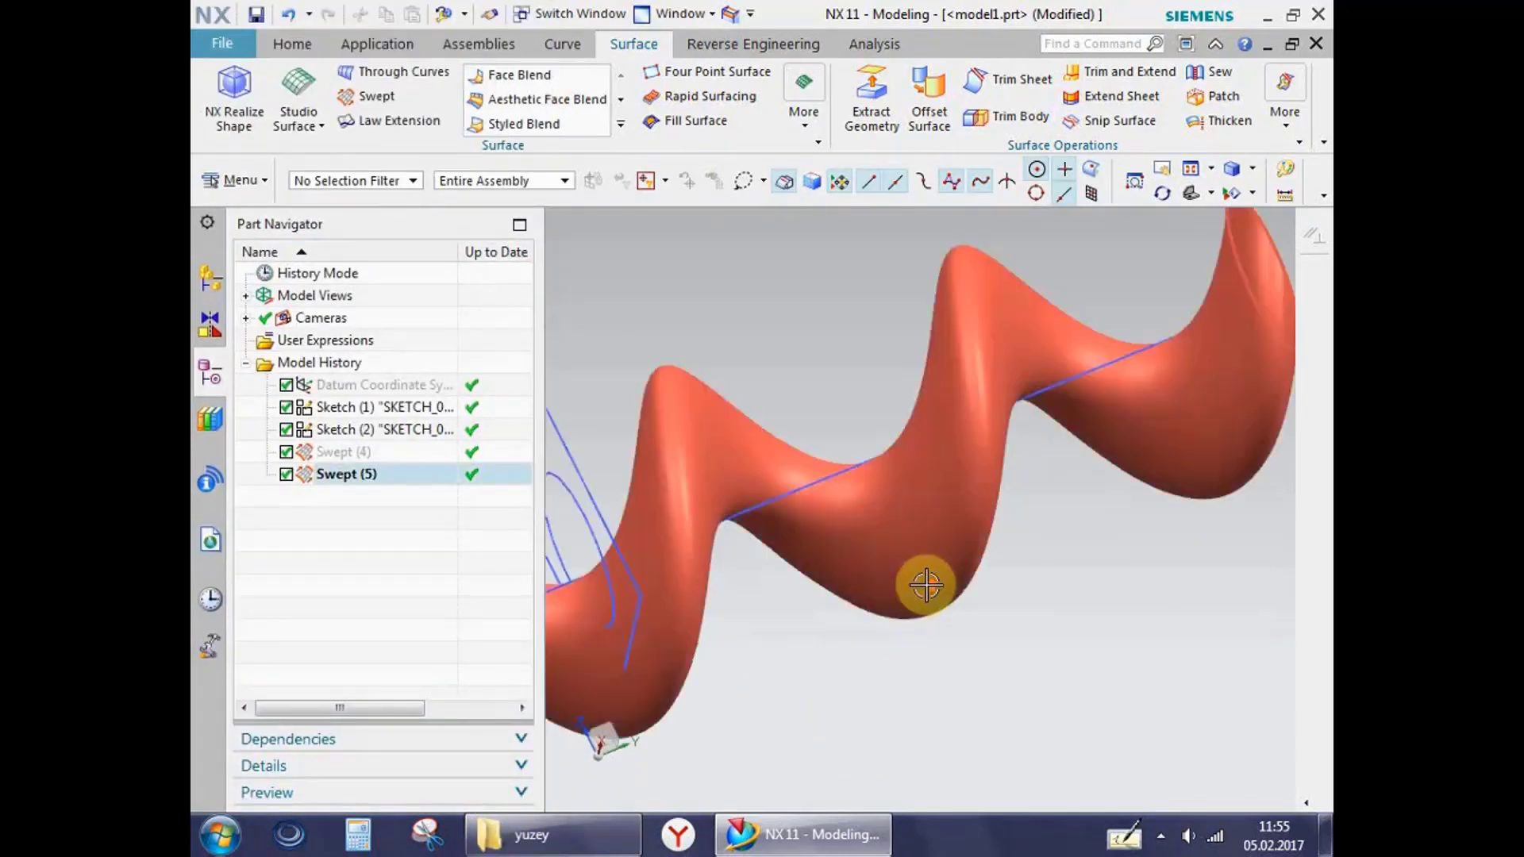
pyautogui.click(939, 565)
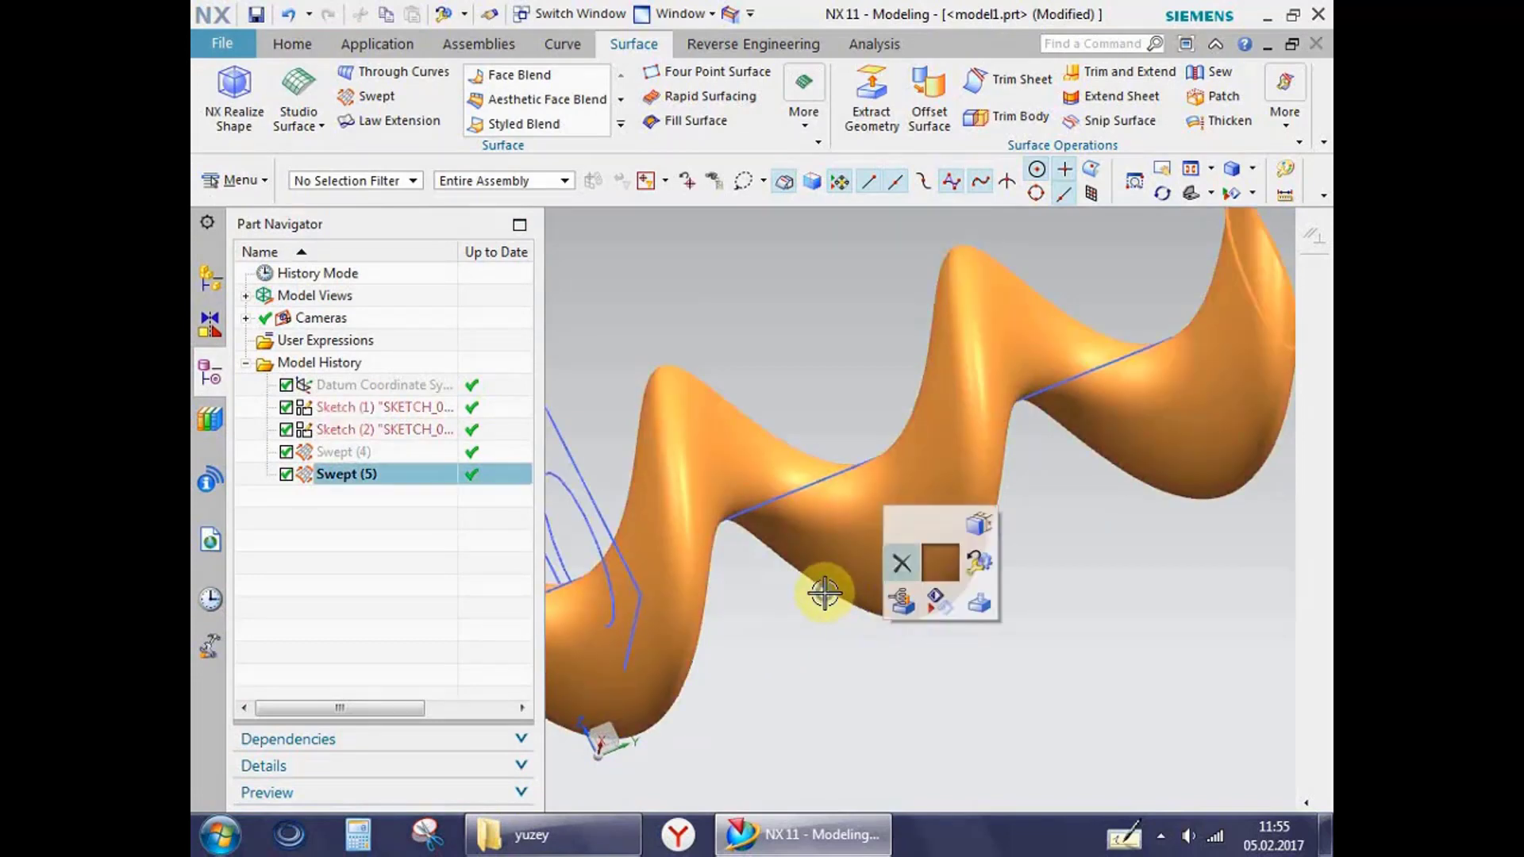
pyautogui.press('Delete')
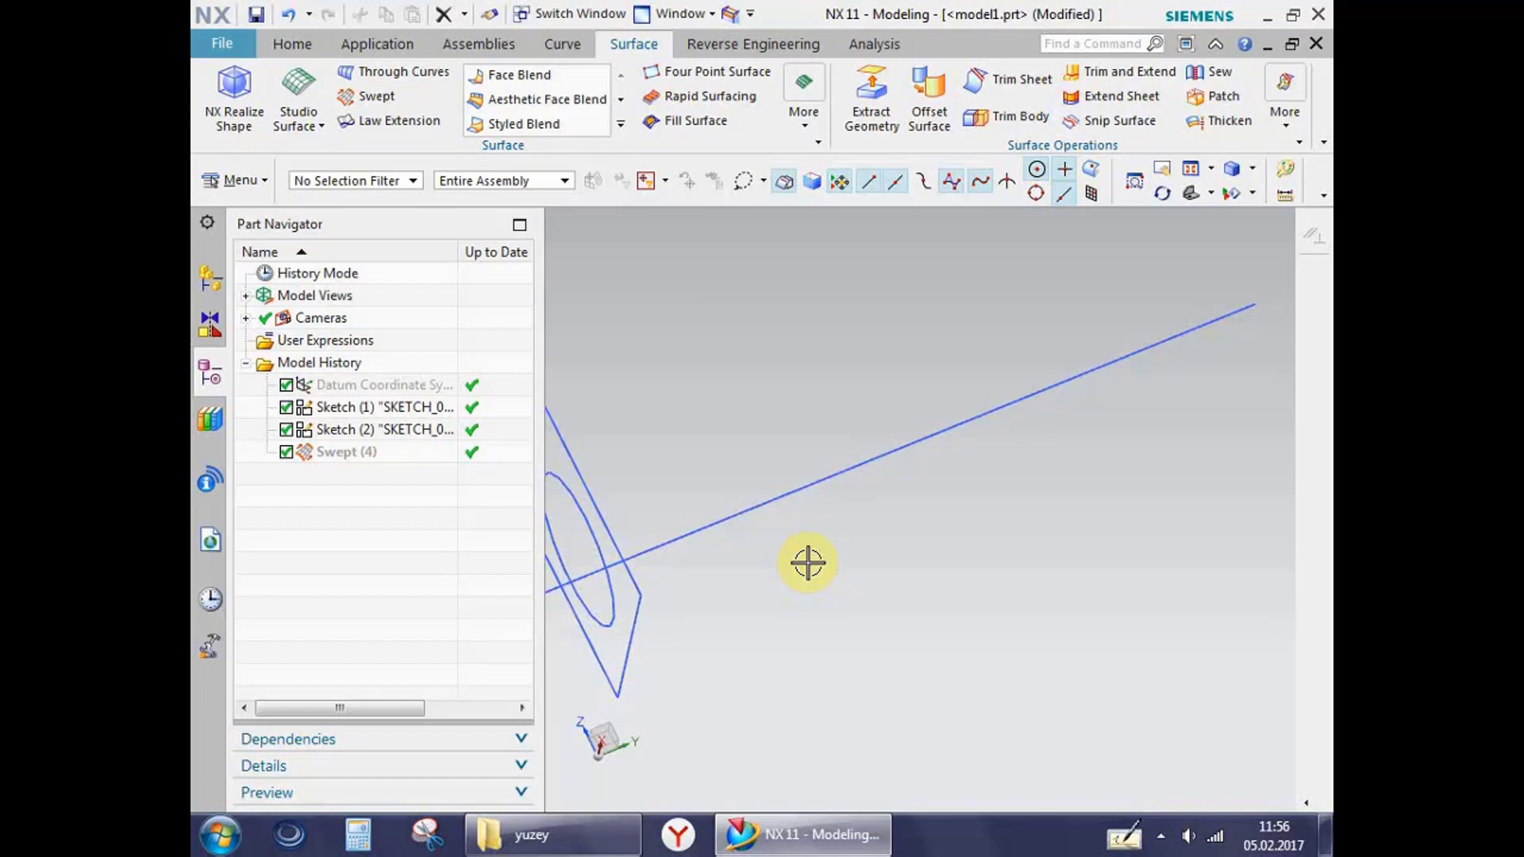
# Step: Dismiss the tray popup and orbit the curves, snapping F8 views, until the guide lies horizontal
pyautogui.click(1160, 837)
pyautogui.click(996, 520)
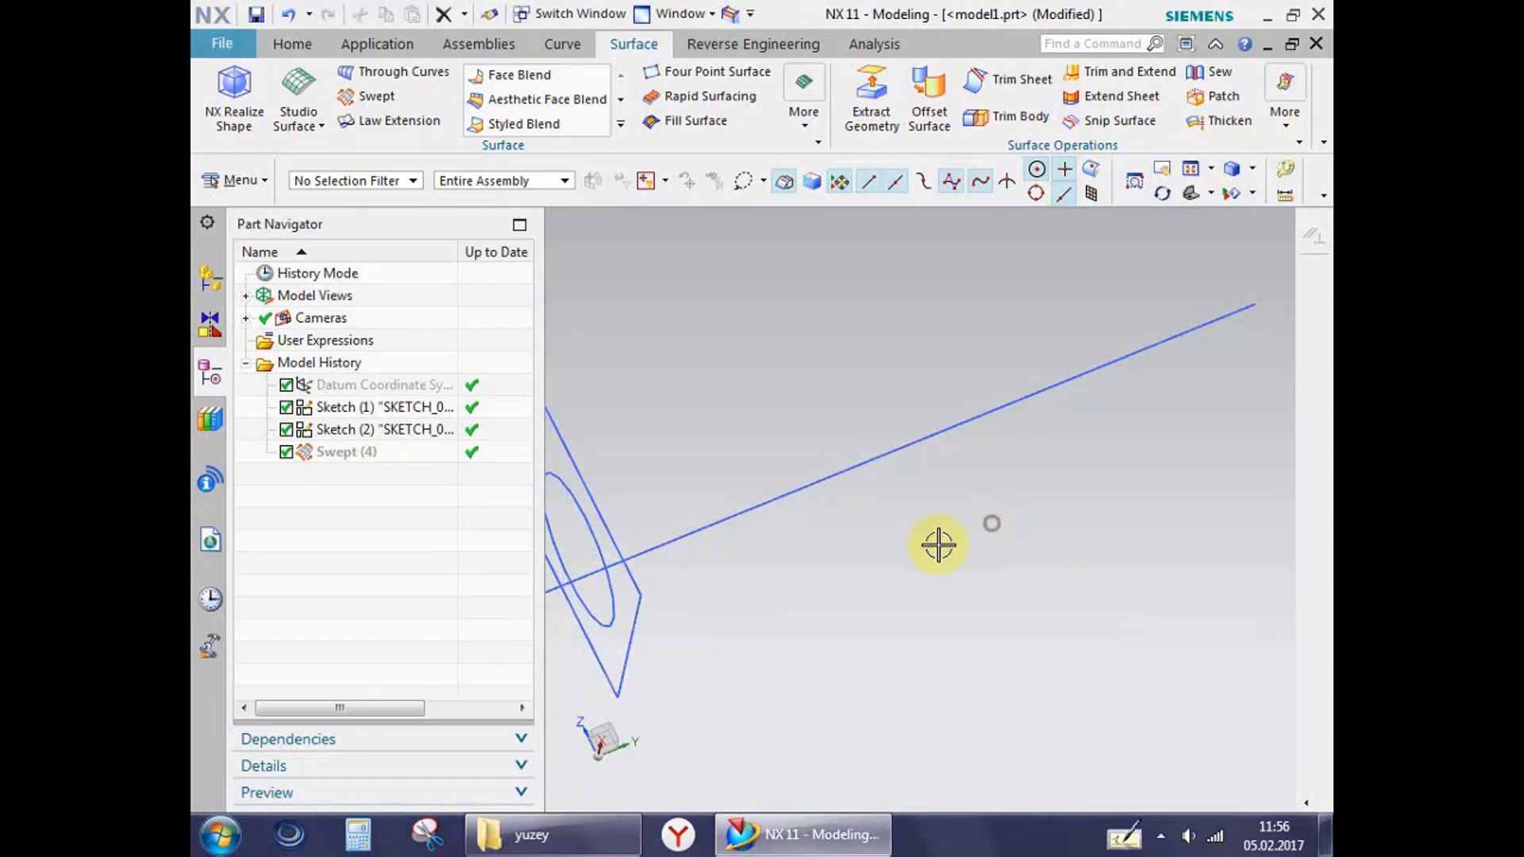
pyautogui.scroll(3, 832, 562)
pyautogui.press('F8')
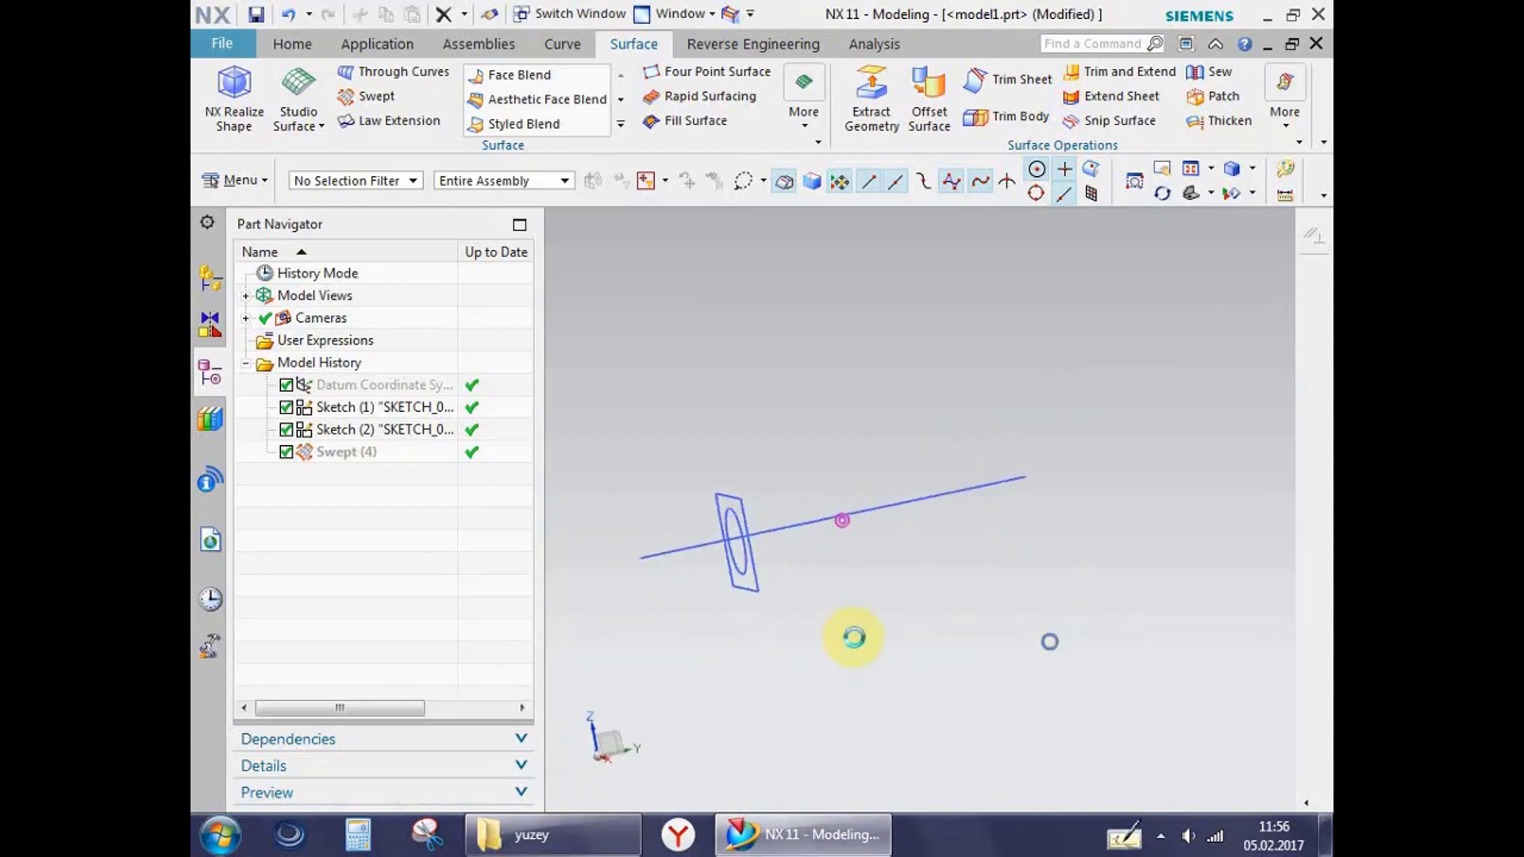
pyautogui.moveTo(881, 642)
pyautogui.mouseDown(button='middle')
pyautogui.moveTo(833, 694)
pyautogui.moveTo(860, 697)
pyautogui.mouseUp(button='middle')
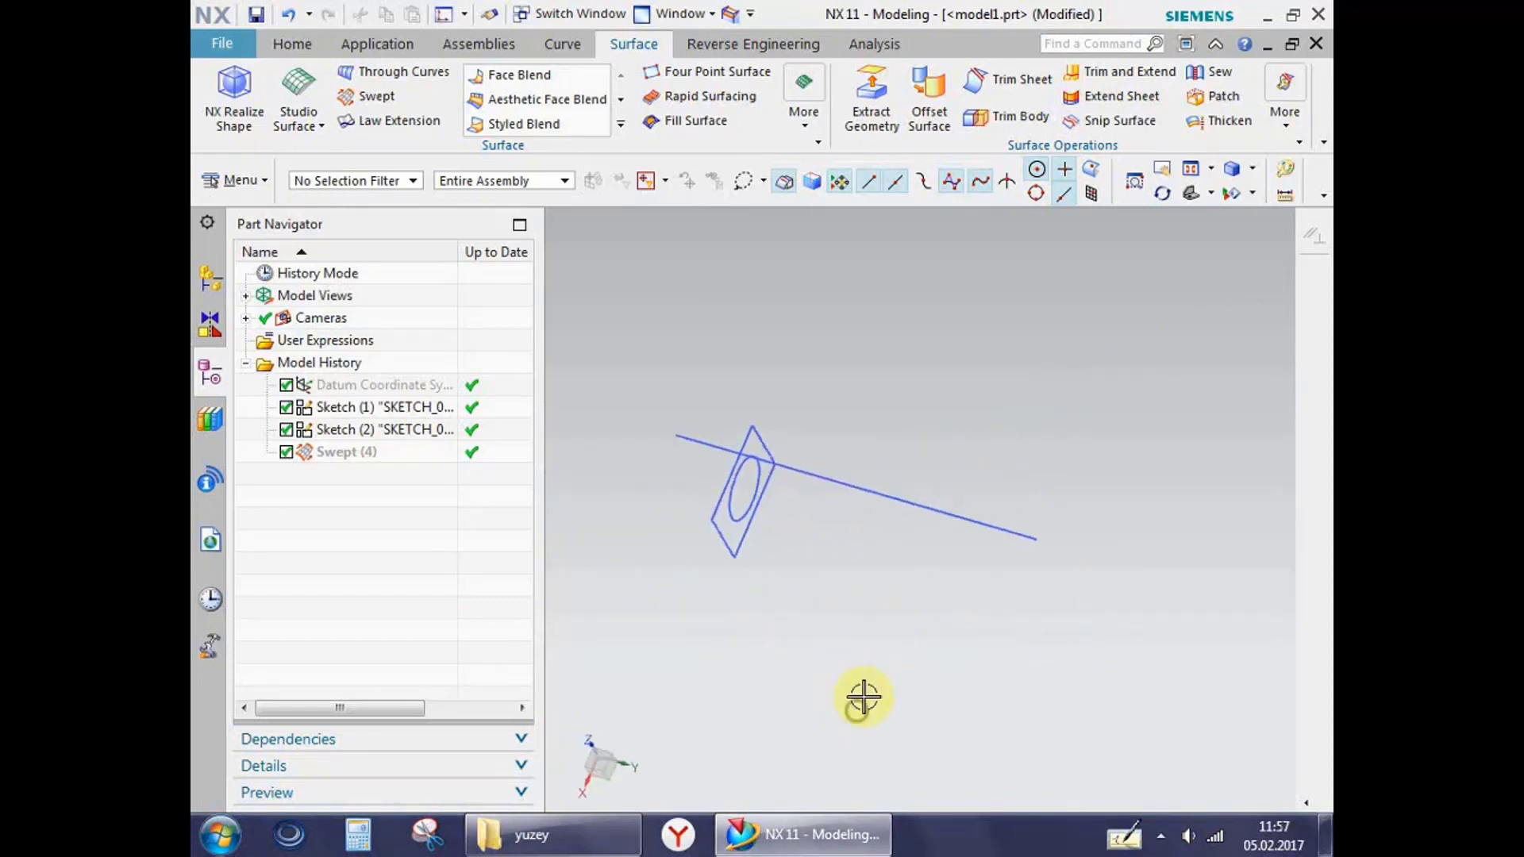
pyautogui.press('F8')
pyautogui.moveTo(799, 596)
pyautogui.mouseDown(button='middle')
pyautogui.moveTo(822, 531)
pyautogui.moveTo(907, 605)
pyautogui.mouseUp(button='middle')
pyautogui.press('F8')
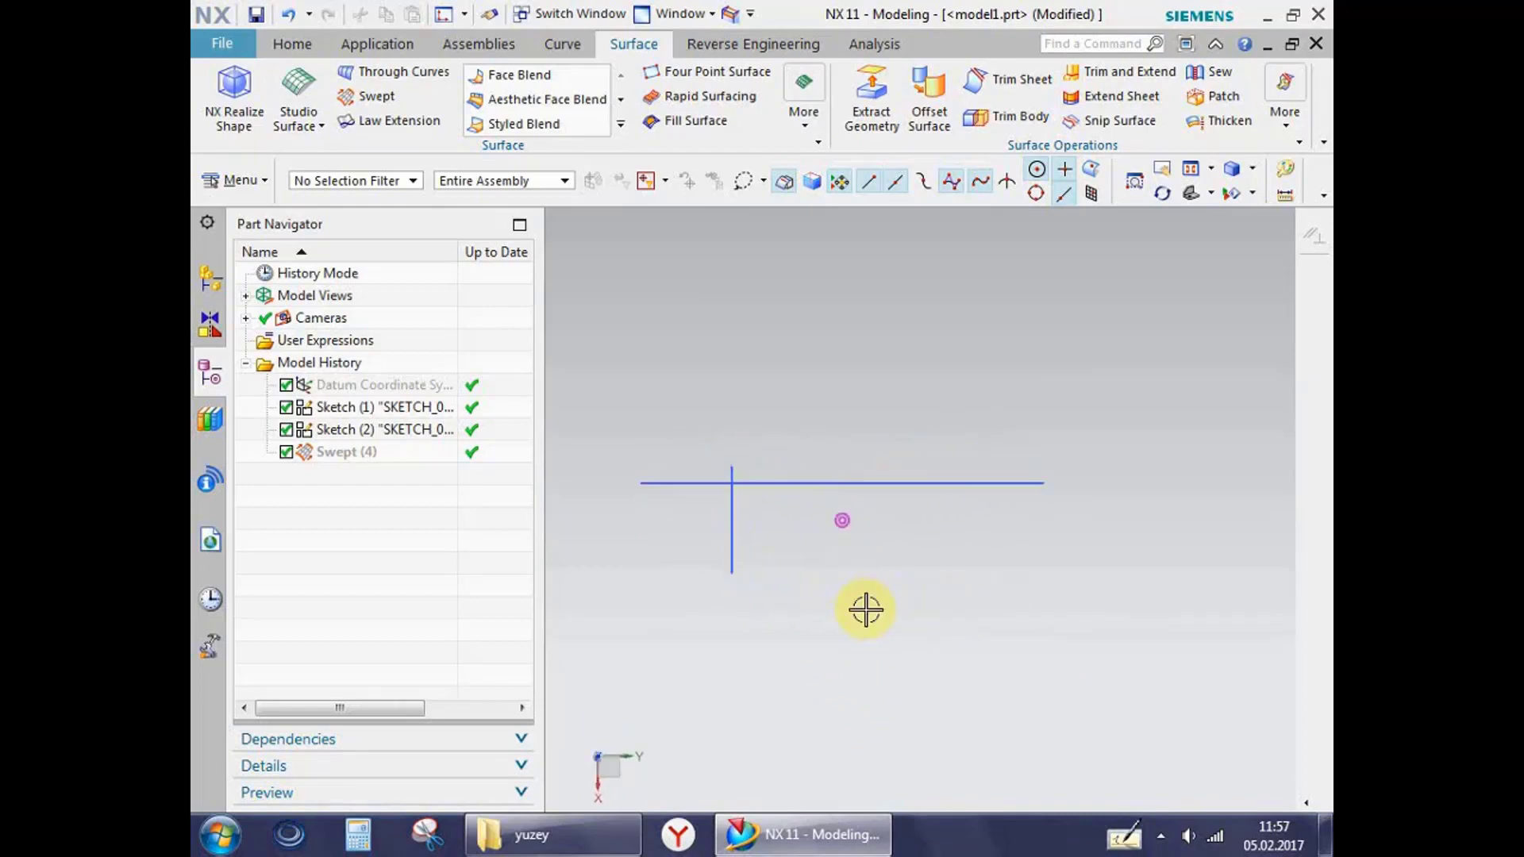
pyautogui.moveTo(861, 617); pyautogui.dragTo(918, 599, button='middle')
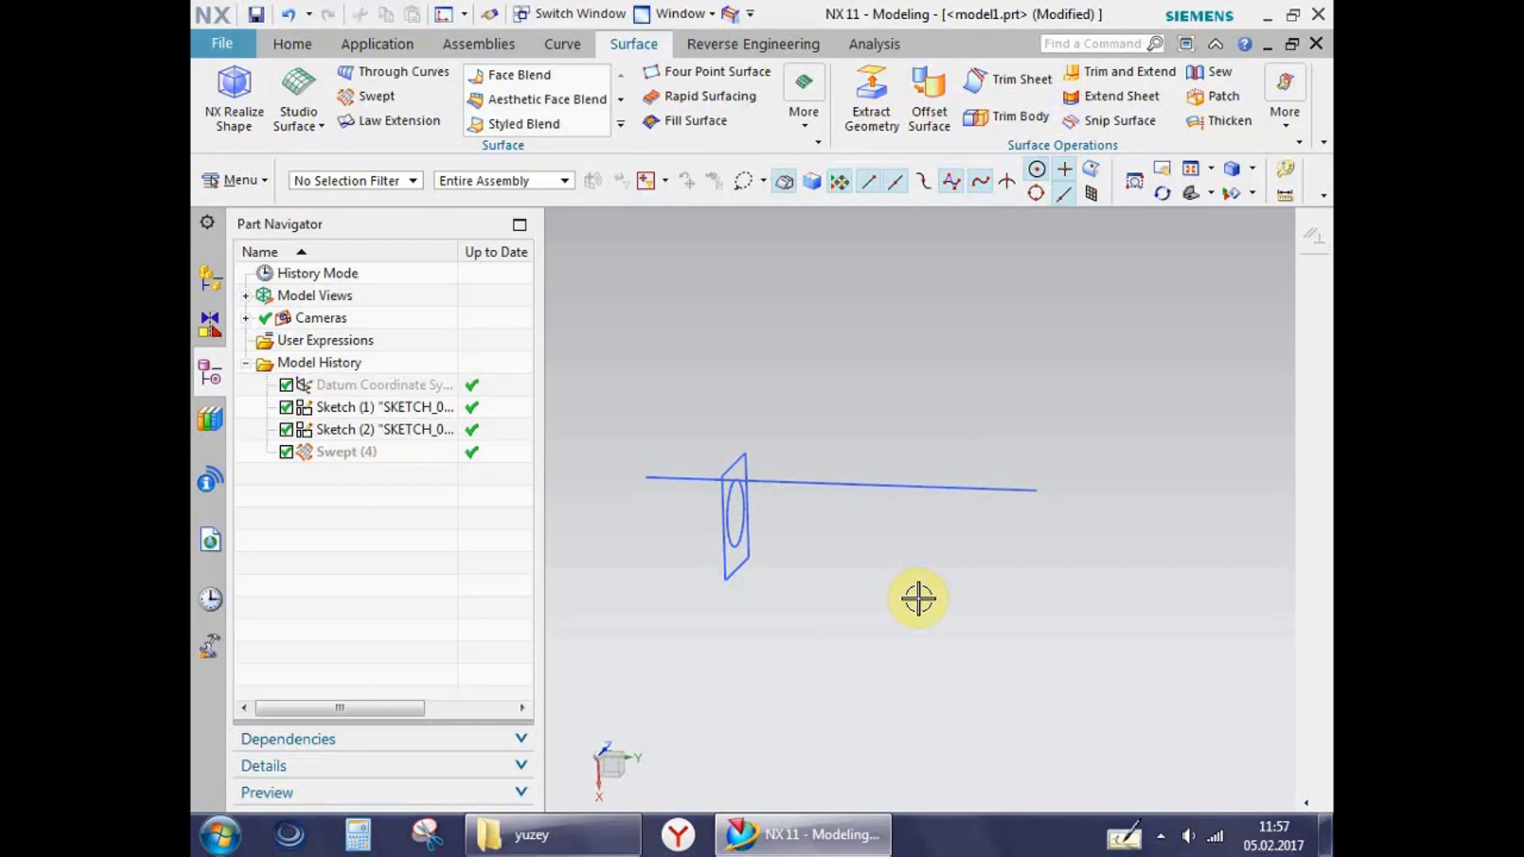
pyautogui.moveTo(901, 585)
pyautogui.mouseDown(button='middle')
pyautogui.moveTo(939, 627)
pyautogui.moveTo(1012, 645)
pyautogui.moveTo(871, 615)
pyautogui.moveTo(905, 508)
pyautogui.moveTo(820, 554)
pyautogui.moveTo(942, 574)
pyautogui.moveTo(867, 555)
pyautogui.moveTo(843, 466)
pyautogui.mouseUp(button='middle')
pyautogui.moveTo(792, 538)
pyautogui.mouseDown(button='middle')
pyautogui.moveTo(826, 430)
pyautogui.moveTo(843, 442)
pyautogui.moveTo(844, 493)
pyautogui.moveTo(939, 548)
pyautogui.moveTo(902, 534)
pyautogui.moveTo(1071, 466)
pyautogui.moveTo(983, 534)
pyautogui.moveTo(1191, 445)
pyautogui.mouseUp(button='middle')
pyautogui.scroll(-2, 1055, 476)
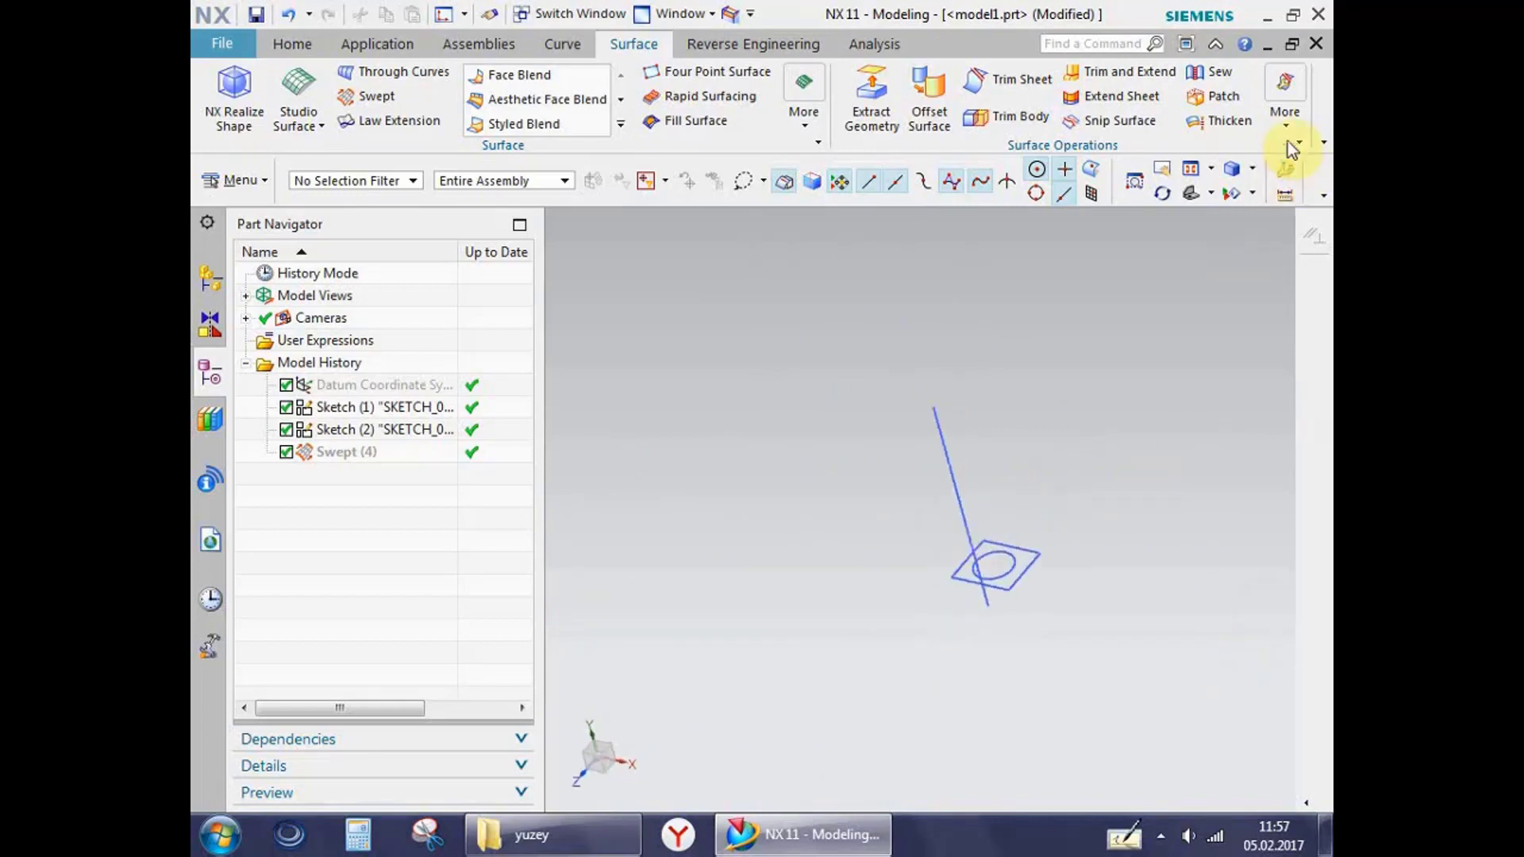
# Step: Close the part without saving and open hairdryer.prt from the yuzey folder
pyautogui.click(1315, 44)
pyautogui.click(764, 462)
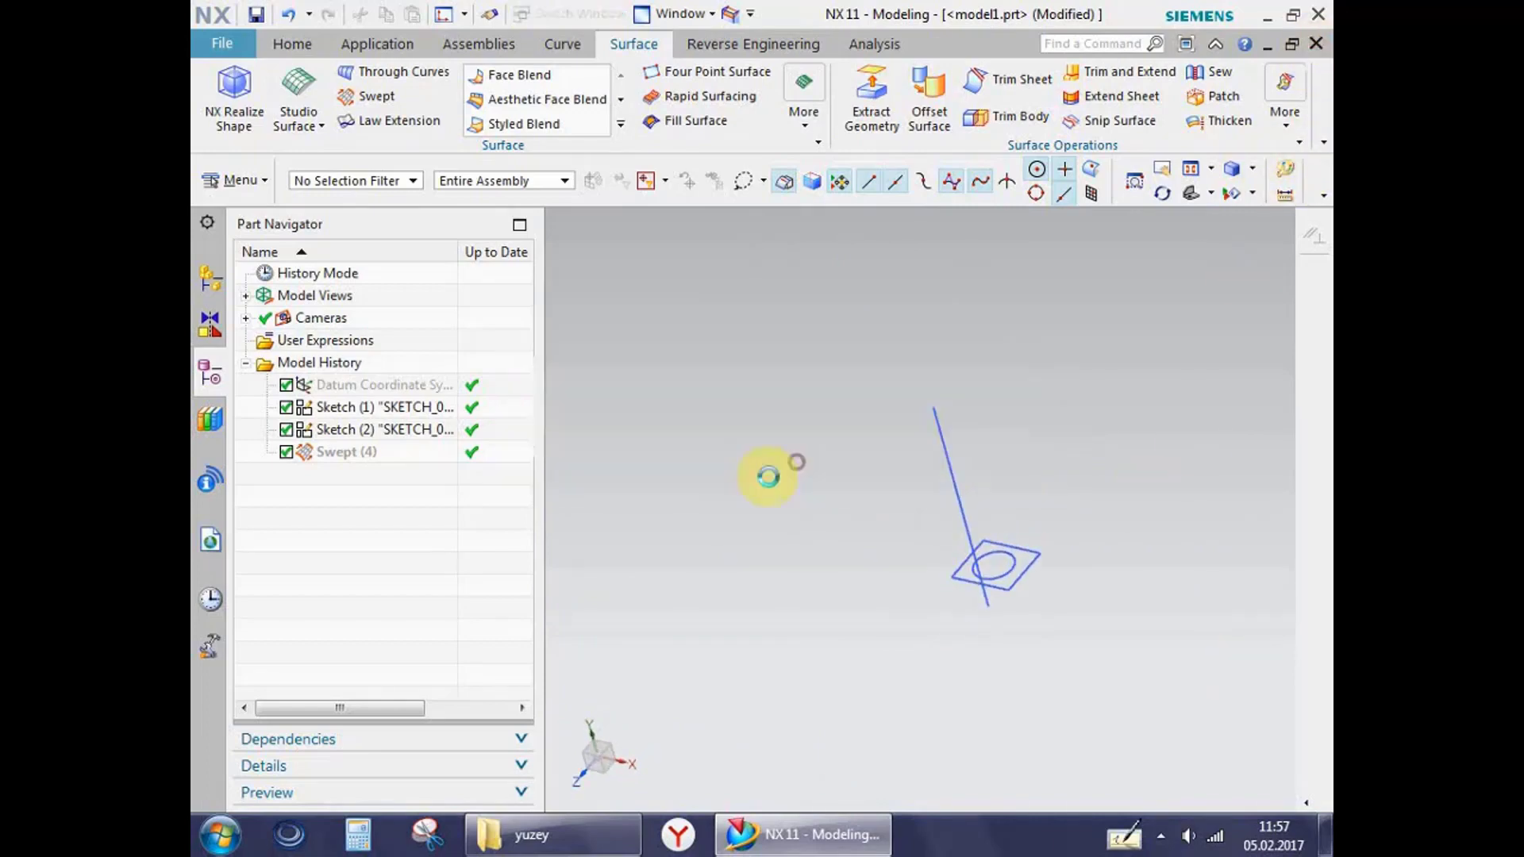
pyautogui.click(620, 840)
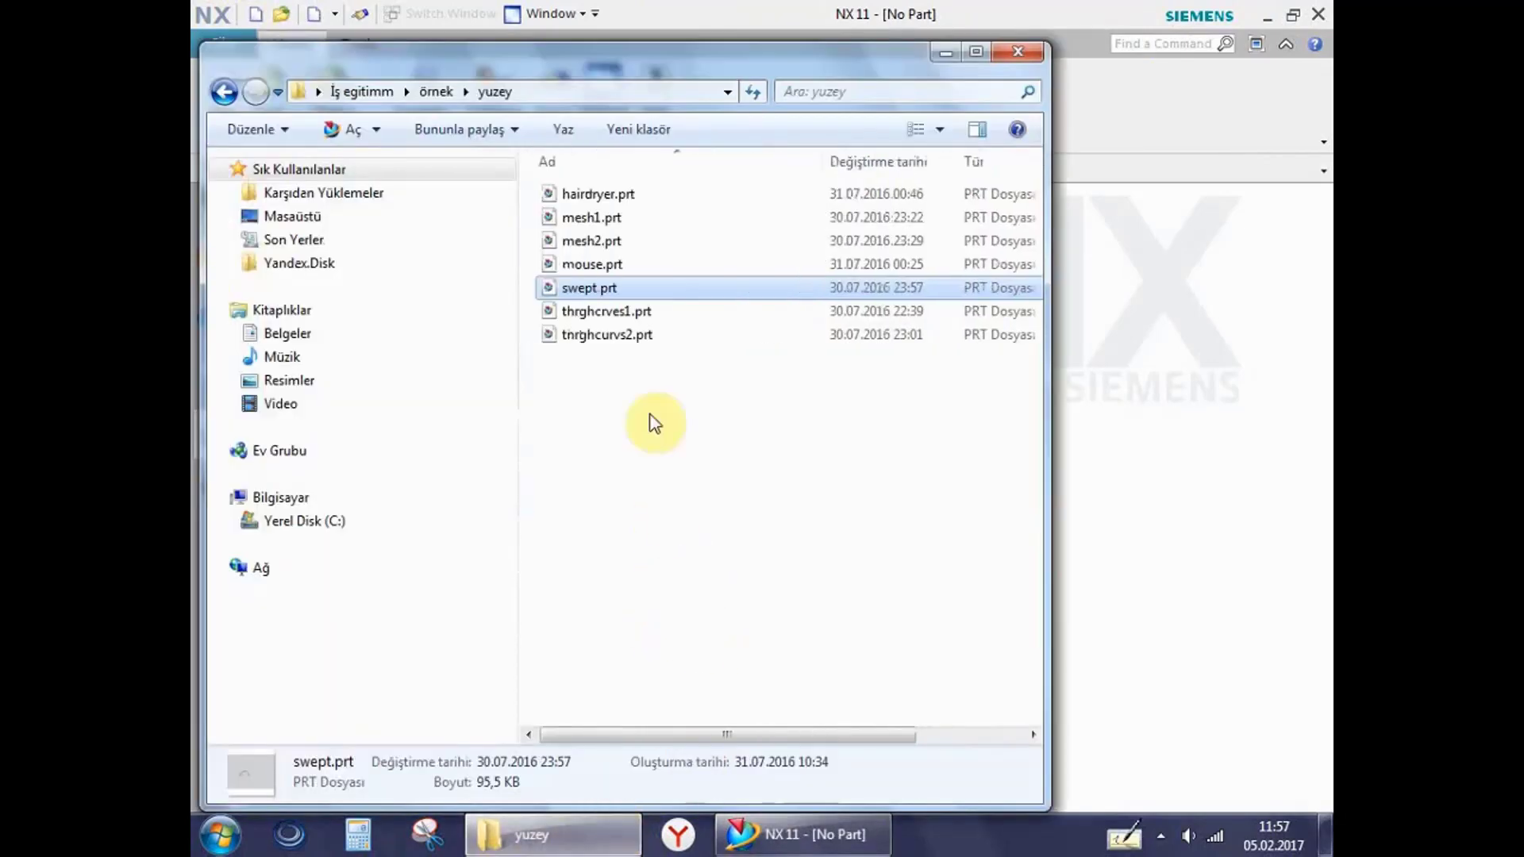
pyautogui.doubleClick(619, 196)
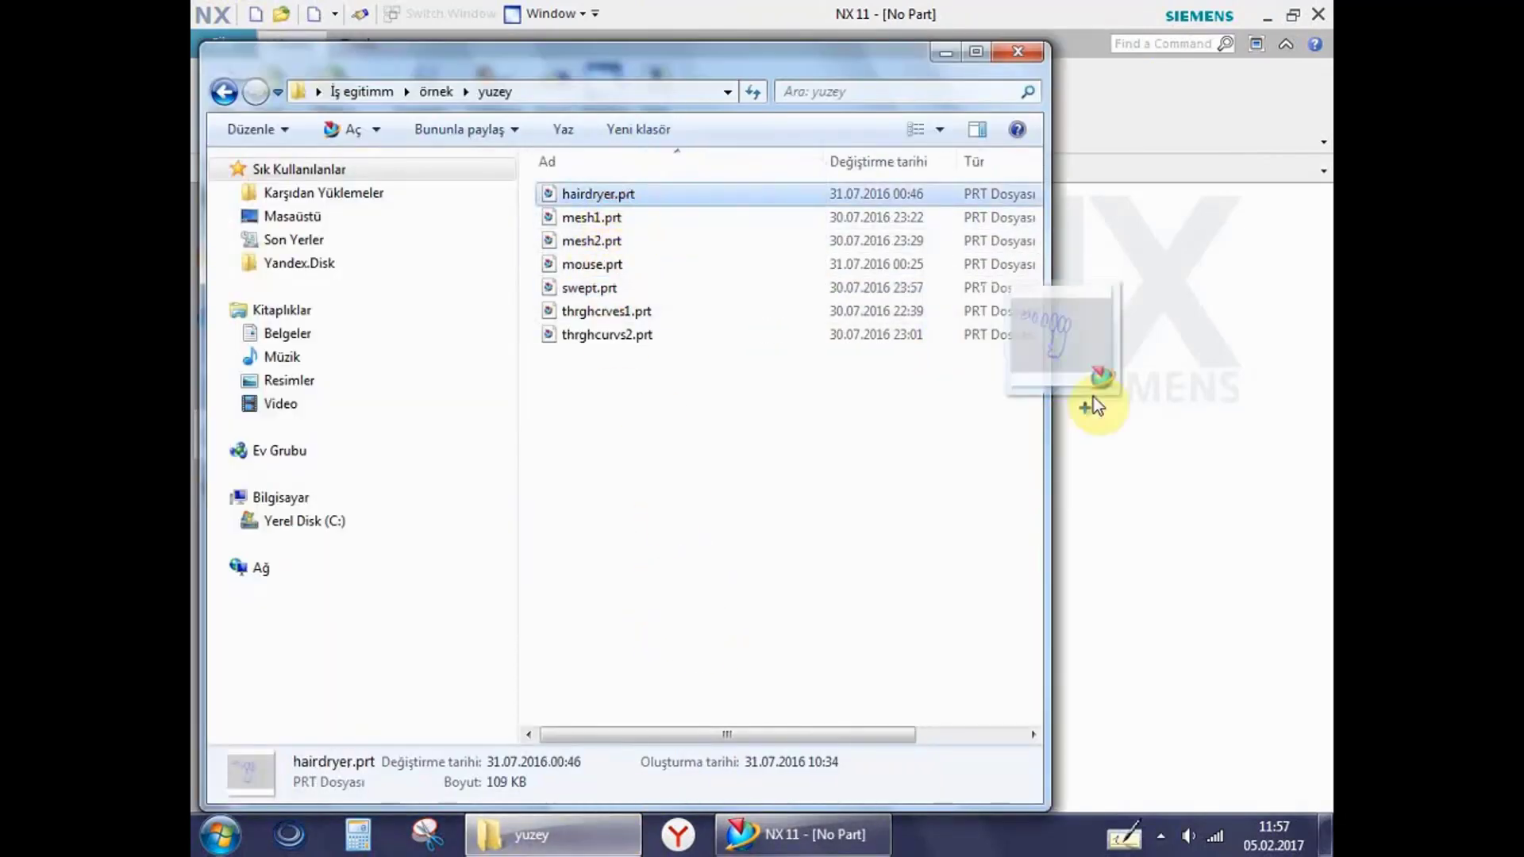
pyautogui.click(944, 53)
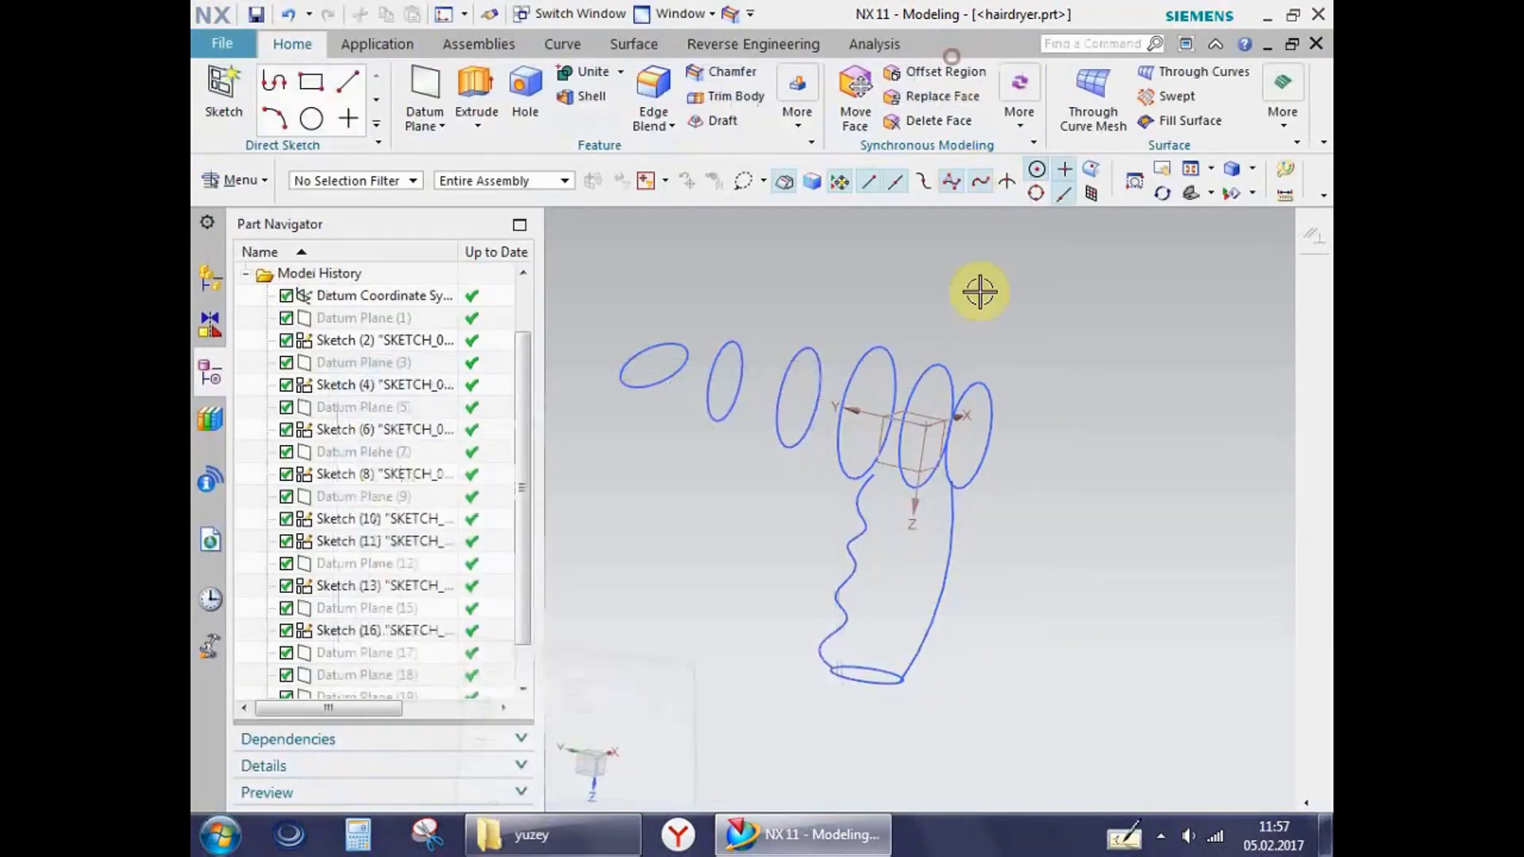
pyautogui.moveTo(807, 623)
pyautogui.mouseDown(button='middle')
pyautogui.moveTo(826, 670)
pyautogui.moveTo(806, 695)
pyautogui.mouseUp(button='middle')
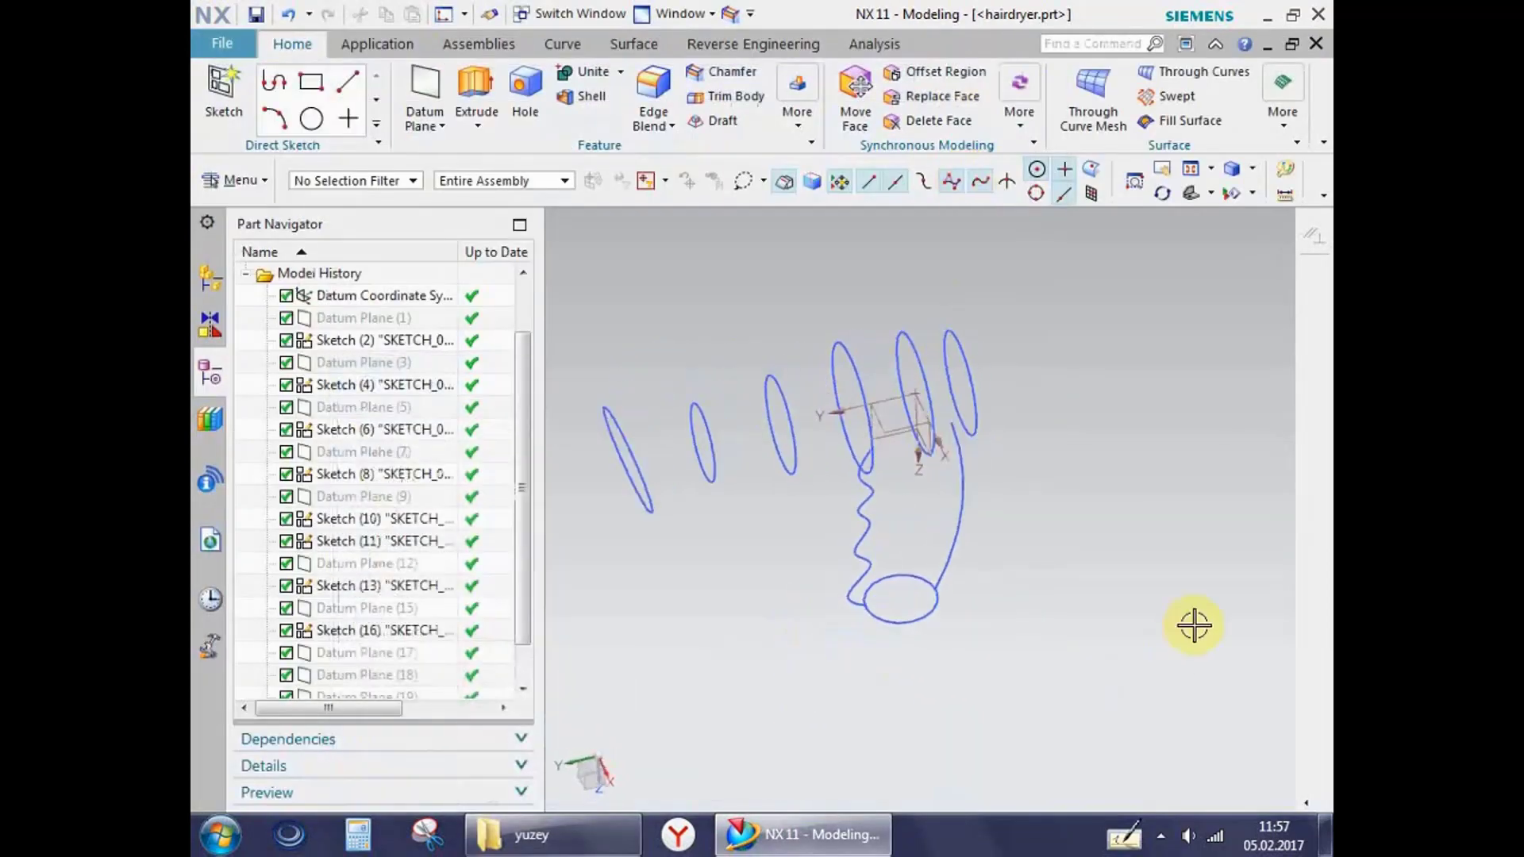
pyautogui.press('F8')
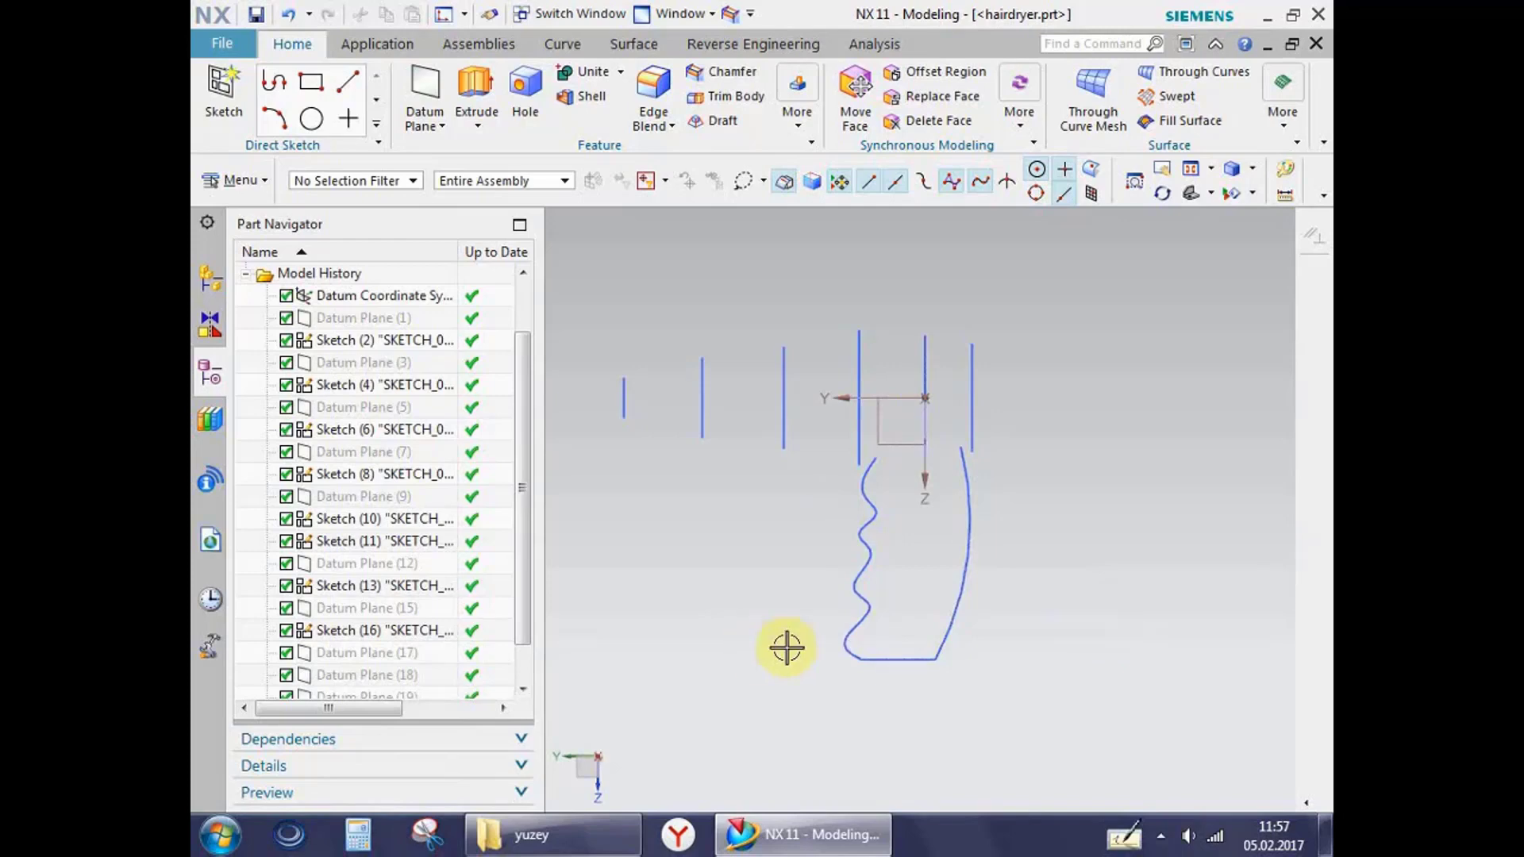
pyautogui.moveTo(1064, 656)
pyautogui.mouseDown(button='middle')
pyautogui.moveTo(1088, 718)
pyautogui.moveTo(1086, 703)
pyautogui.mouseUp(button='middle')
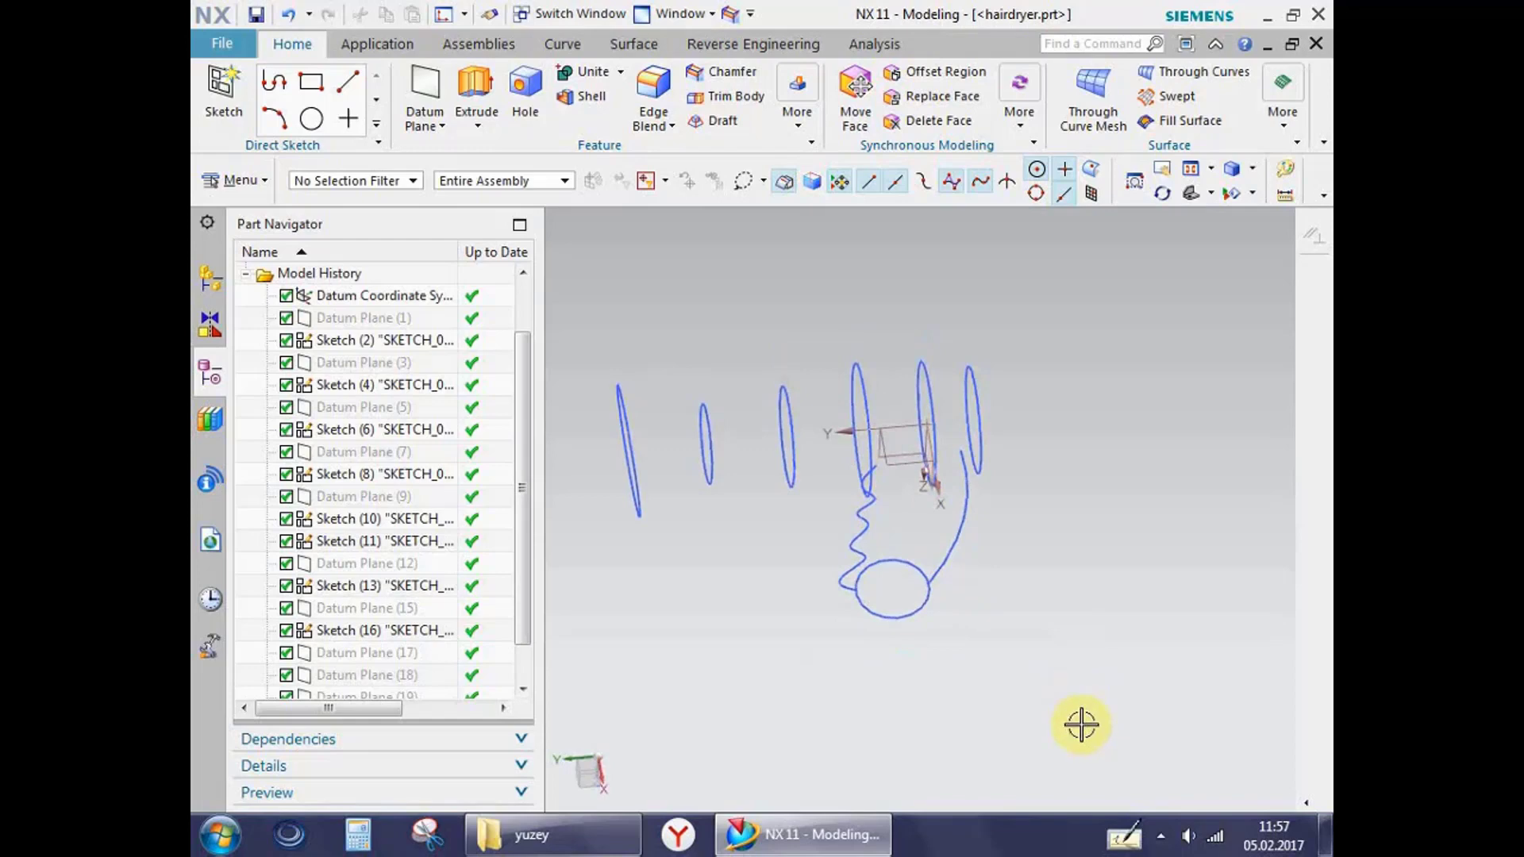
pyautogui.click(1160, 835)
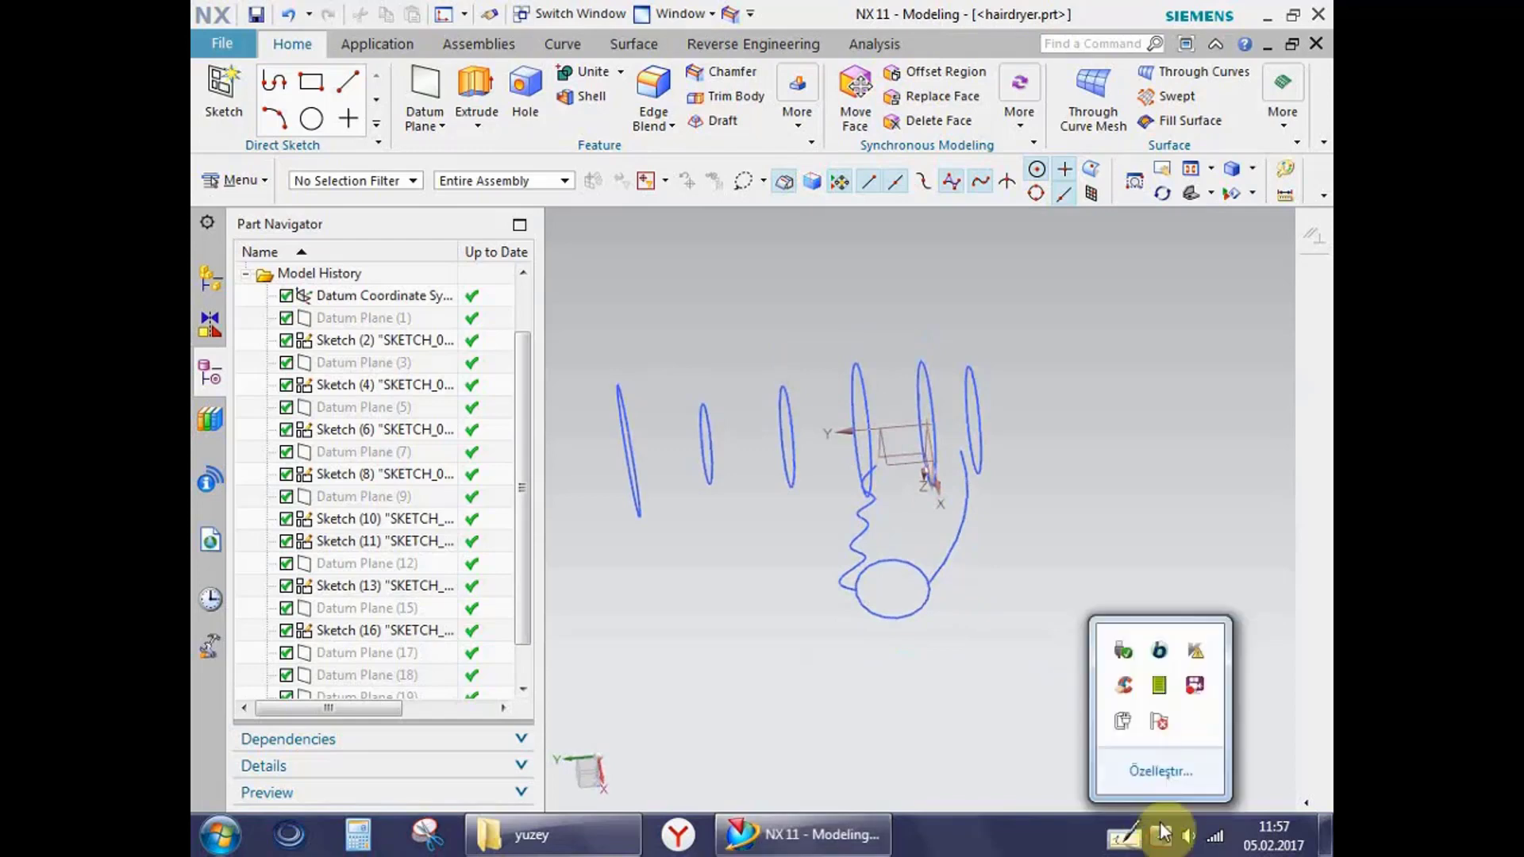
pyautogui.rightClick(1195, 687)
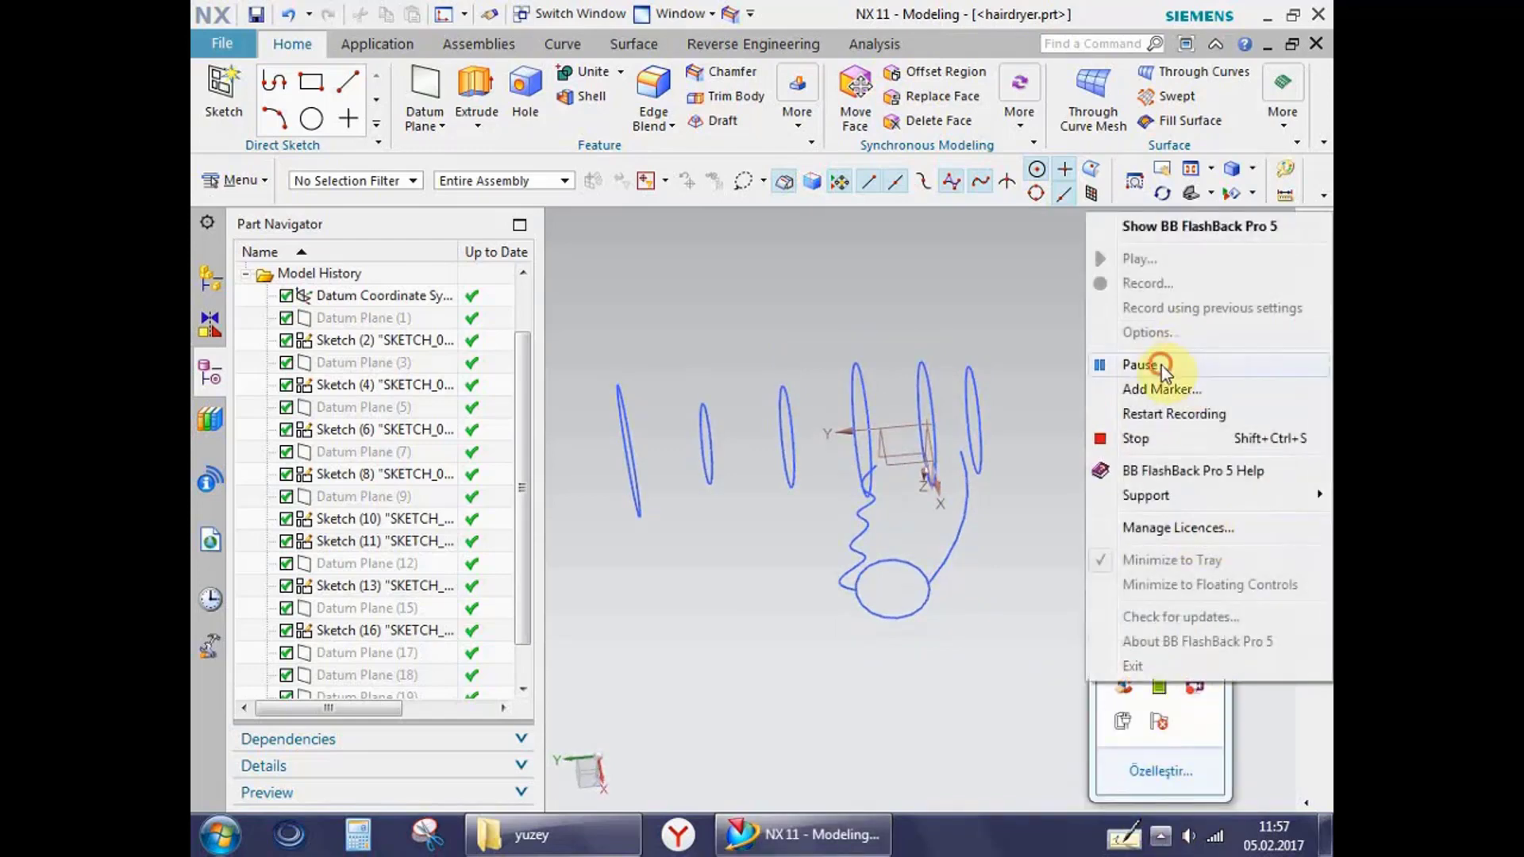
pyautogui.click(1160, 365)
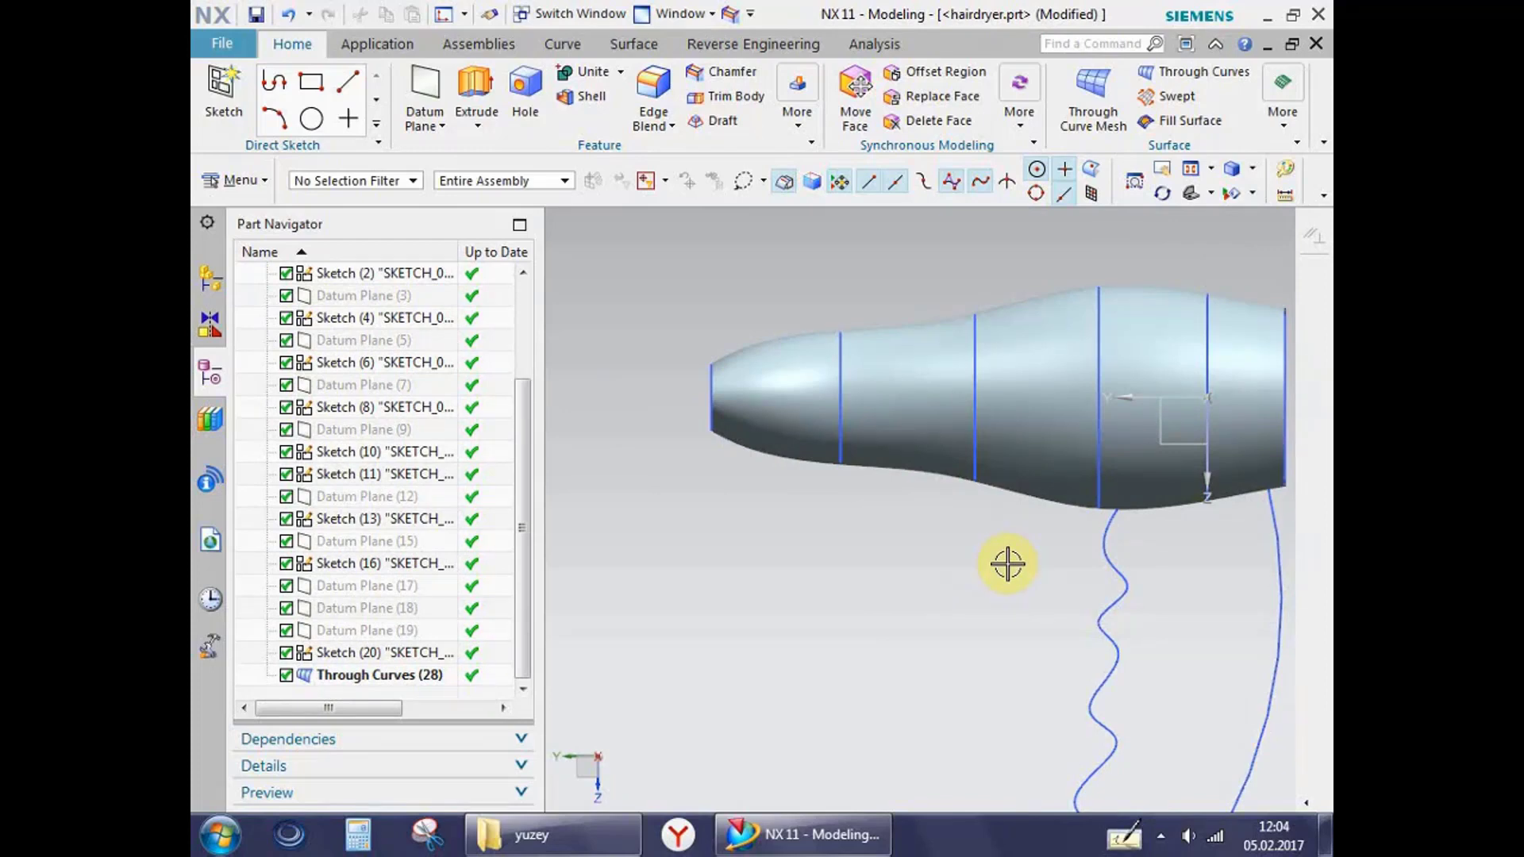
pyautogui.moveTo(814, 633)
pyautogui.mouseDown(button='middle')
pyautogui.moveTo(870, 656)
pyautogui.moveTo(891, 644)
pyautogui.moveTo(878, 616)
pyautogui.moveTo(817, 585)
pyautogui.moveTo(877, 616)
pyautogui.moveTo(850, 630)
pyautogui.mouseUp(button='middle')
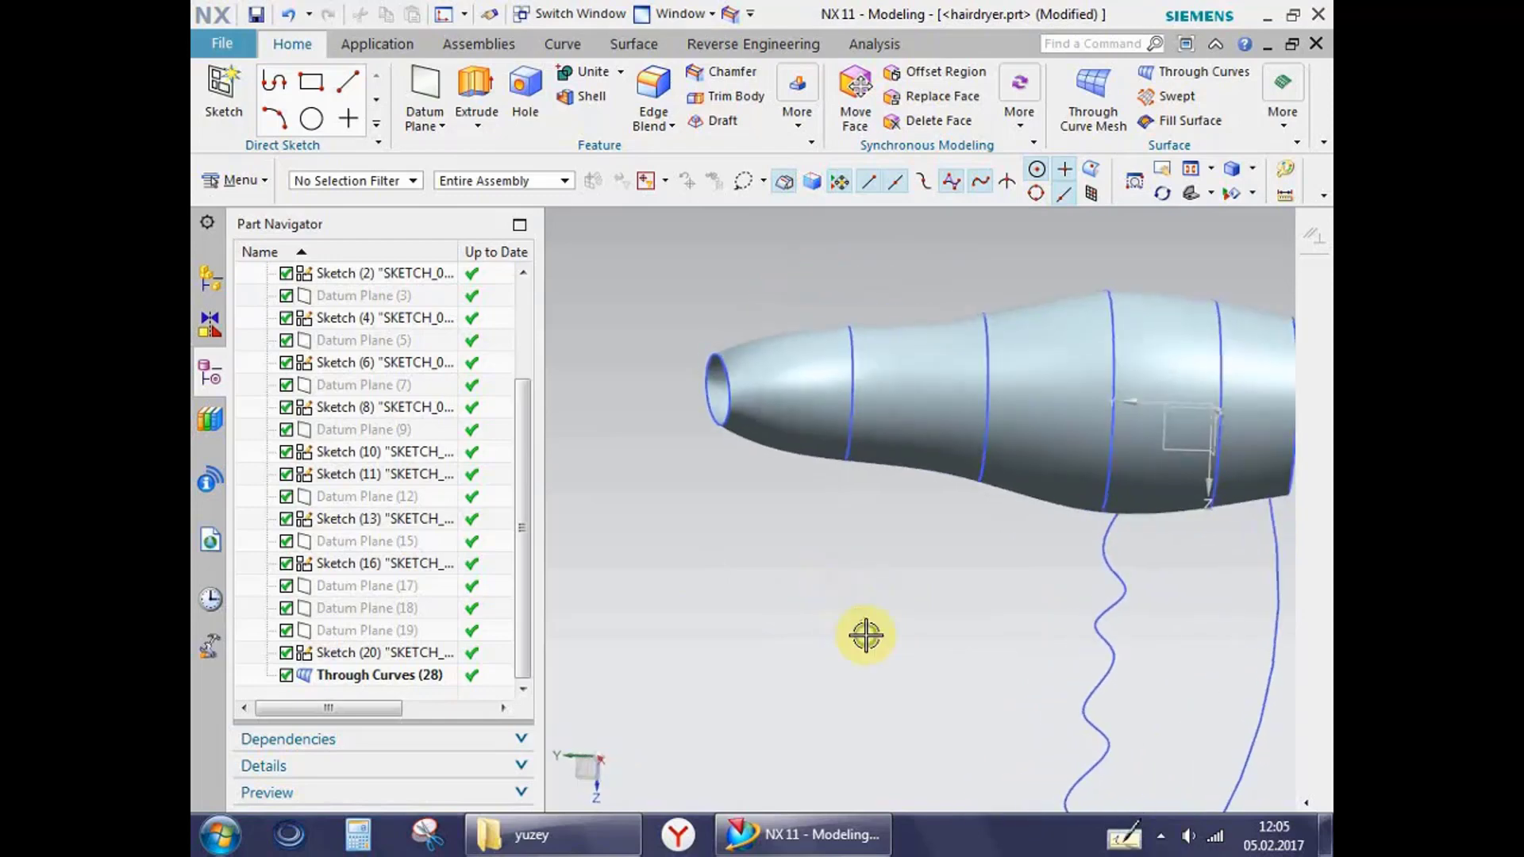
pyautogui.press('F8')
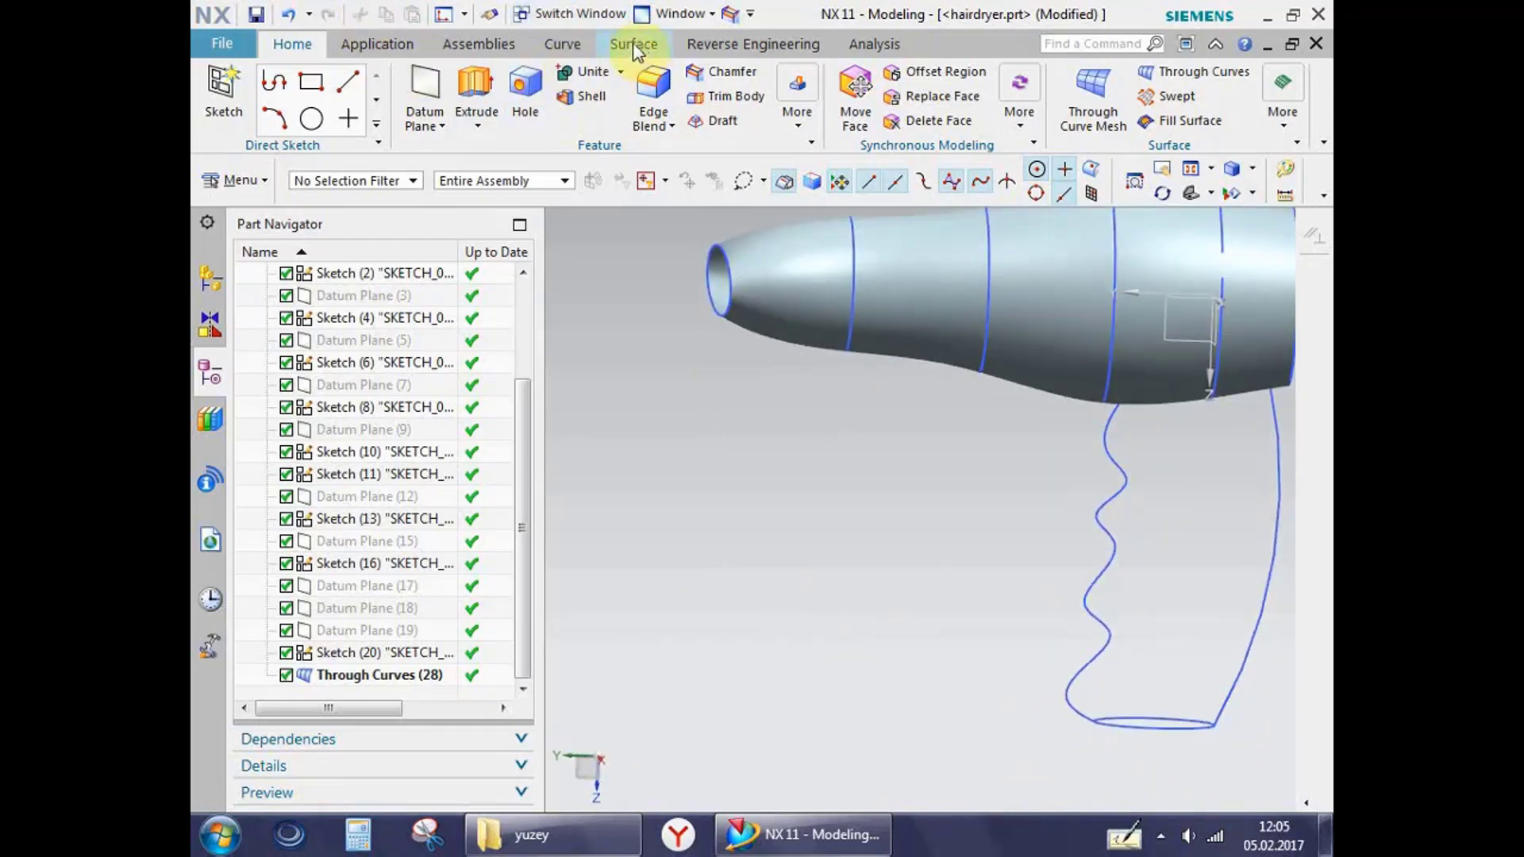
# Step: Start a Swept surface with the ellipse as its section
pyautogui.click(633, 44)
pyautogui.click(367, 96)
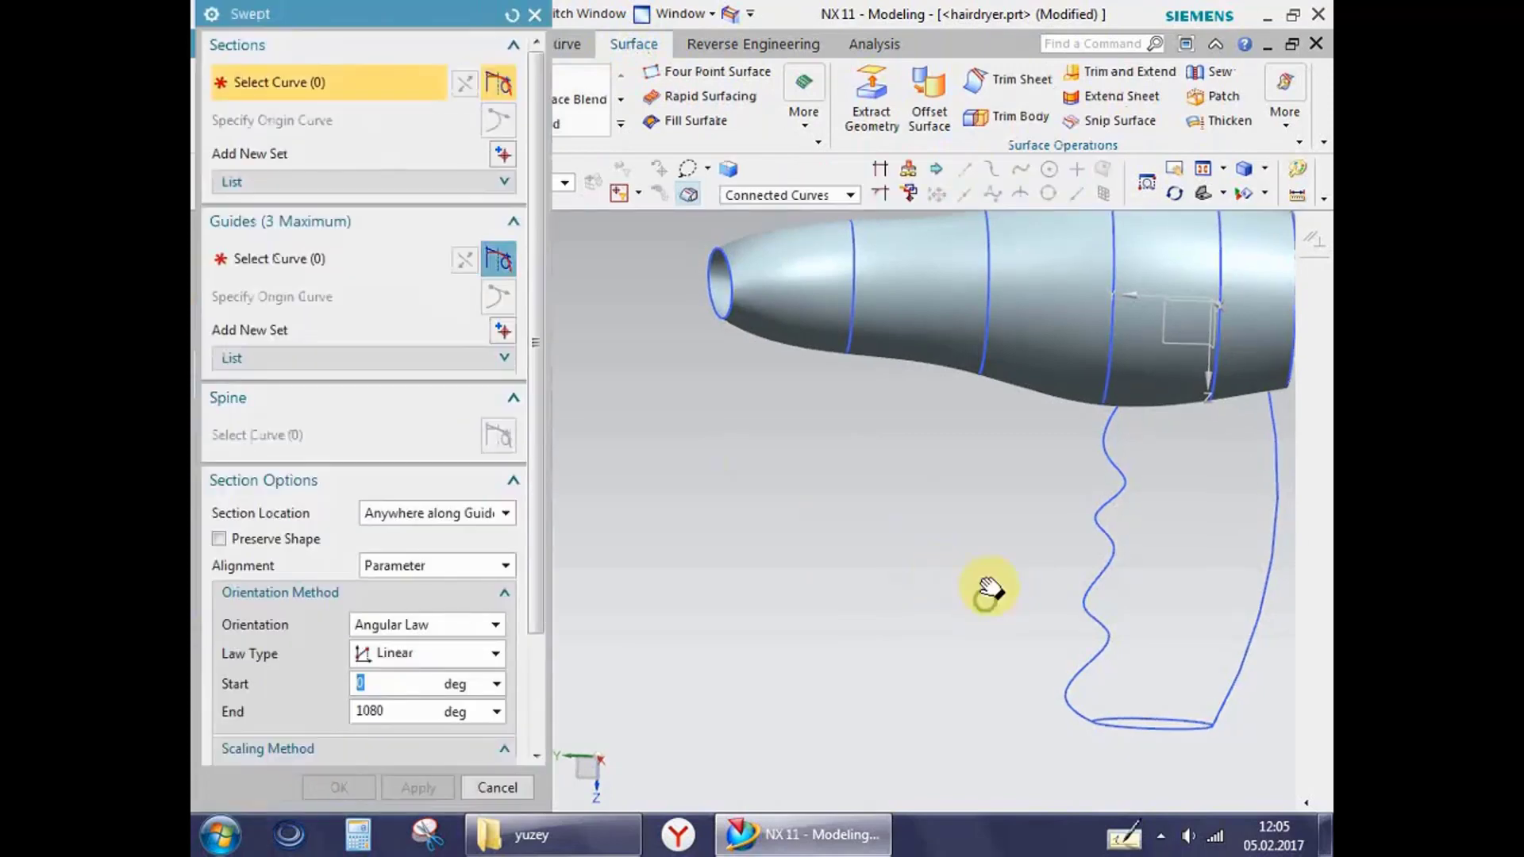
pyautogui.keyDown('shift'); pyautogui.moveTo(986, 588); pyautogui.dragTo(952, 511, button='middle'); pyautogui.keyUp('shift')
pyautogui.click(1130, 553)
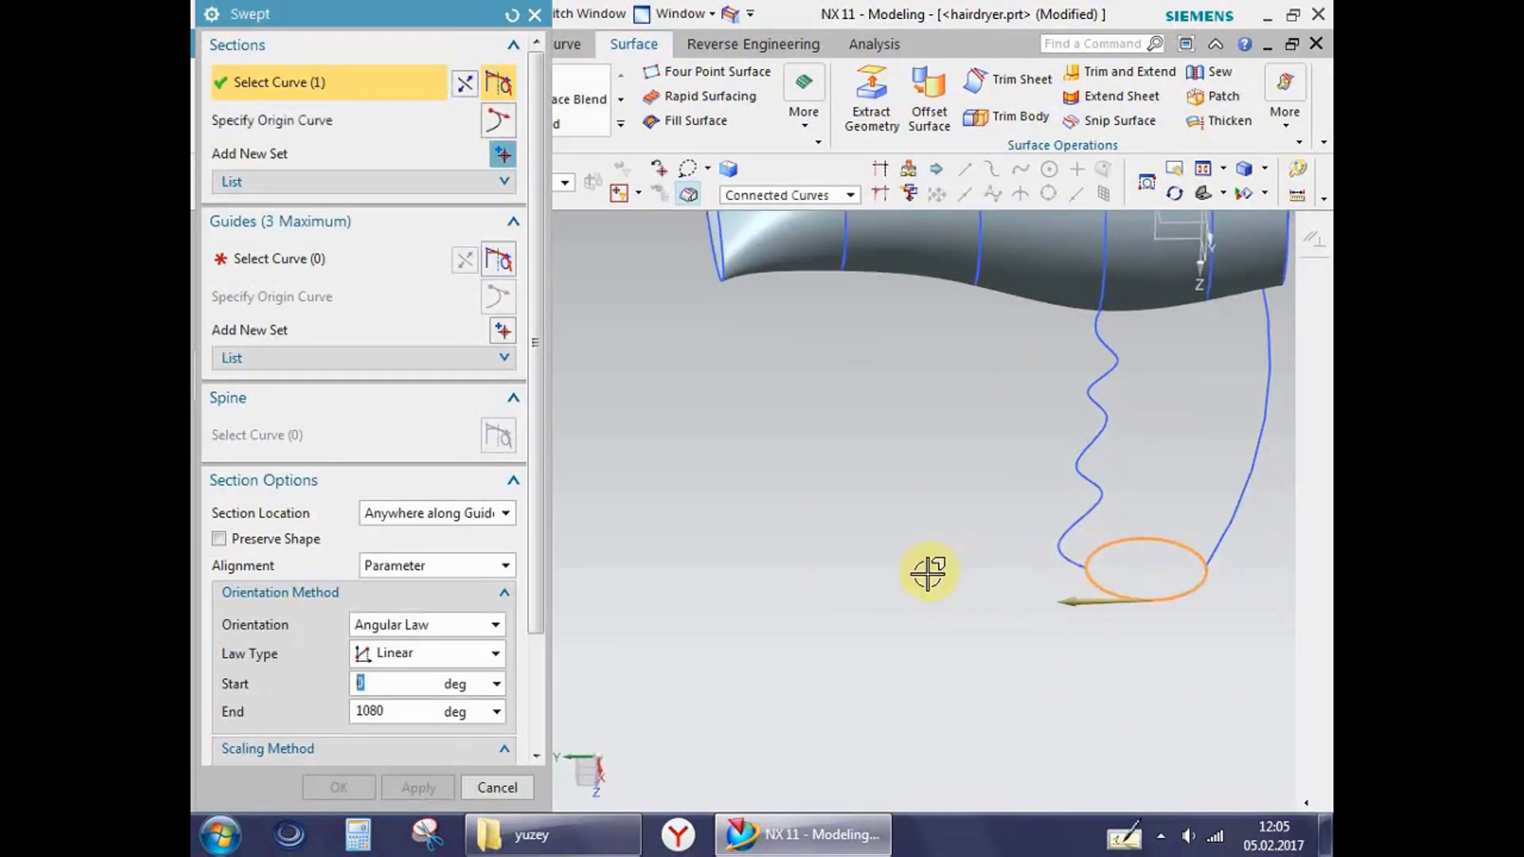
pyautogui.middleClick(925, 571)
# Step: Use Connected Curves to guide it along the wavy curve and the right handle curve, and create it
pyautogui.click(1093, 534)
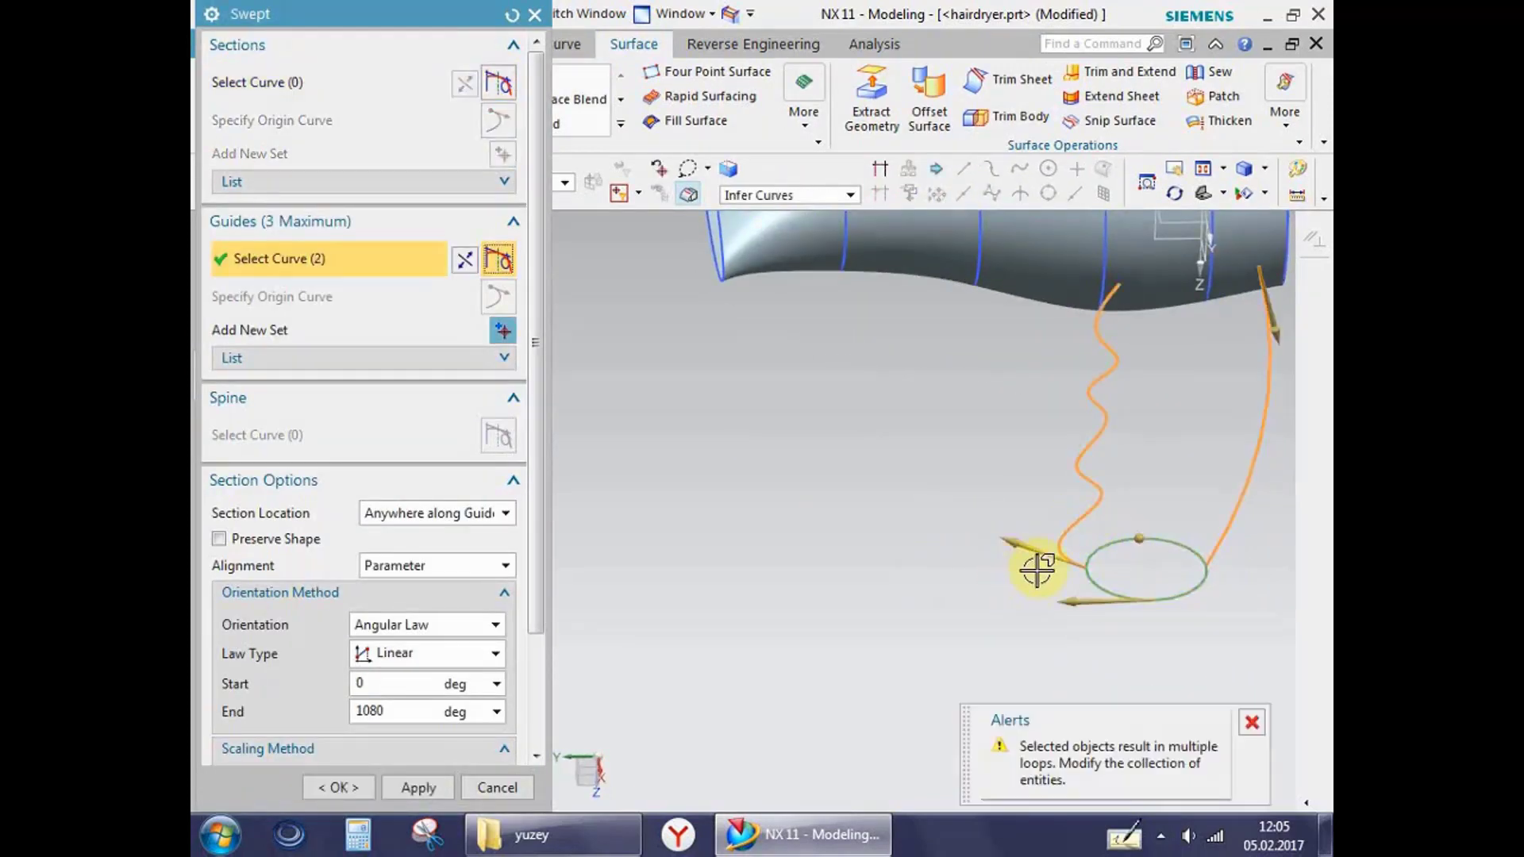
pyautogui.click(776, 195)
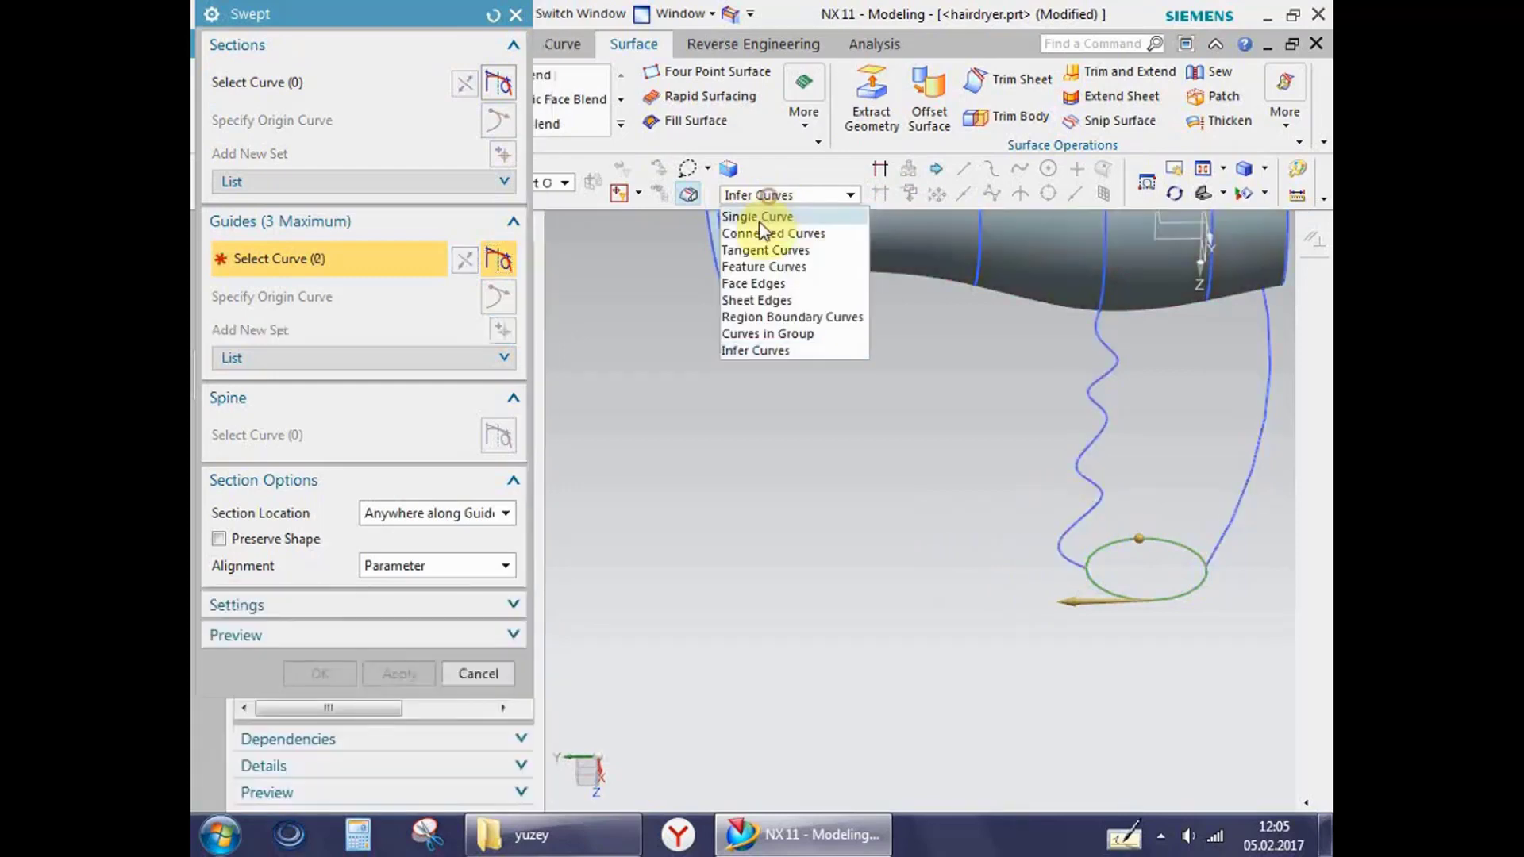
pyautogui.click(774, 231)
pyautogui.click(1082, 499)
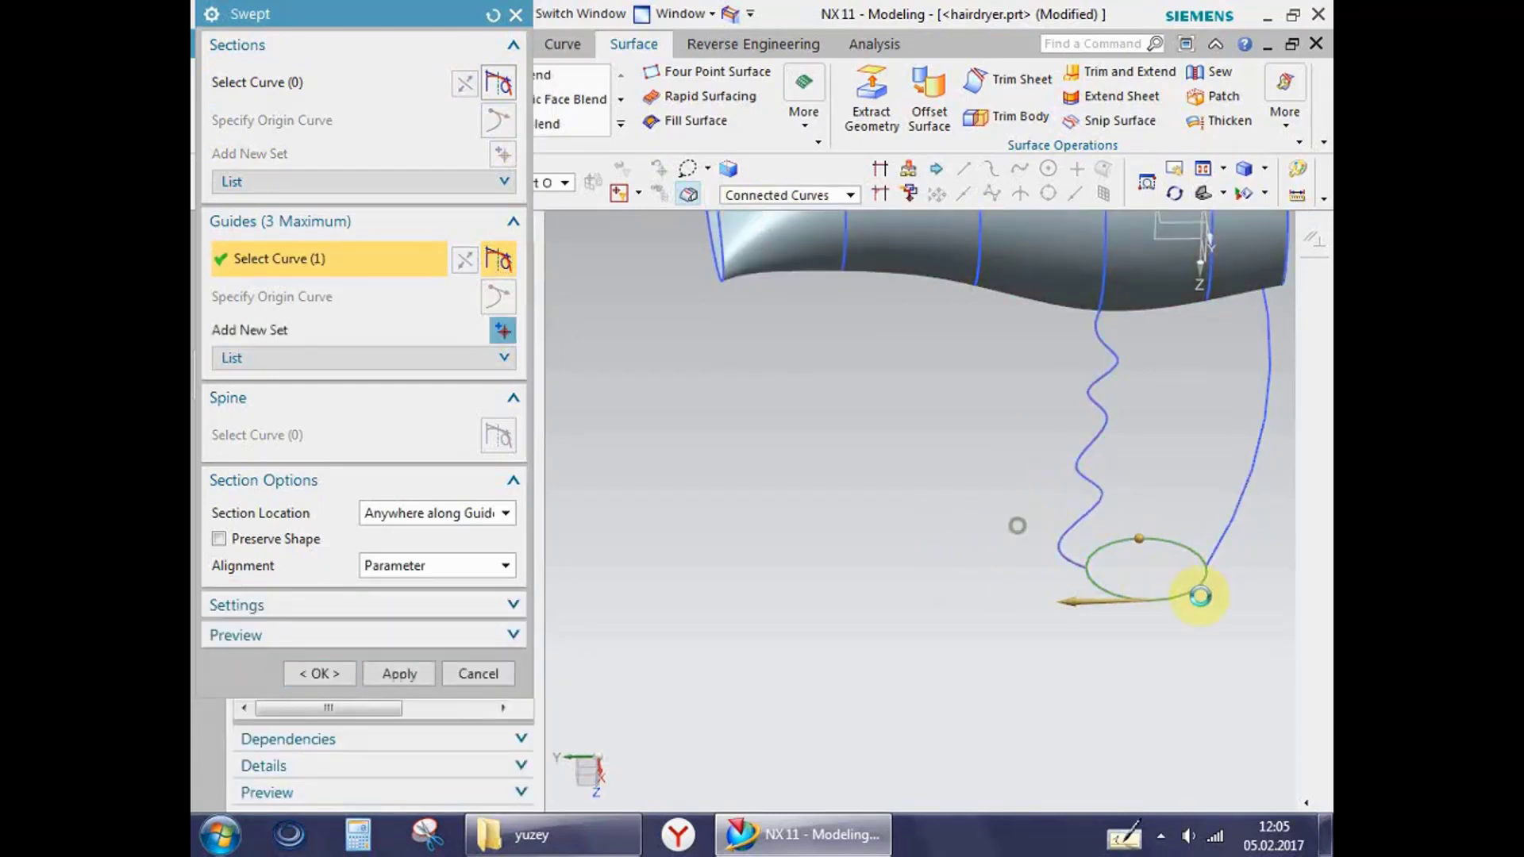
pyautogui.click(1228, 557)
pyautogui.click(1235, 520)
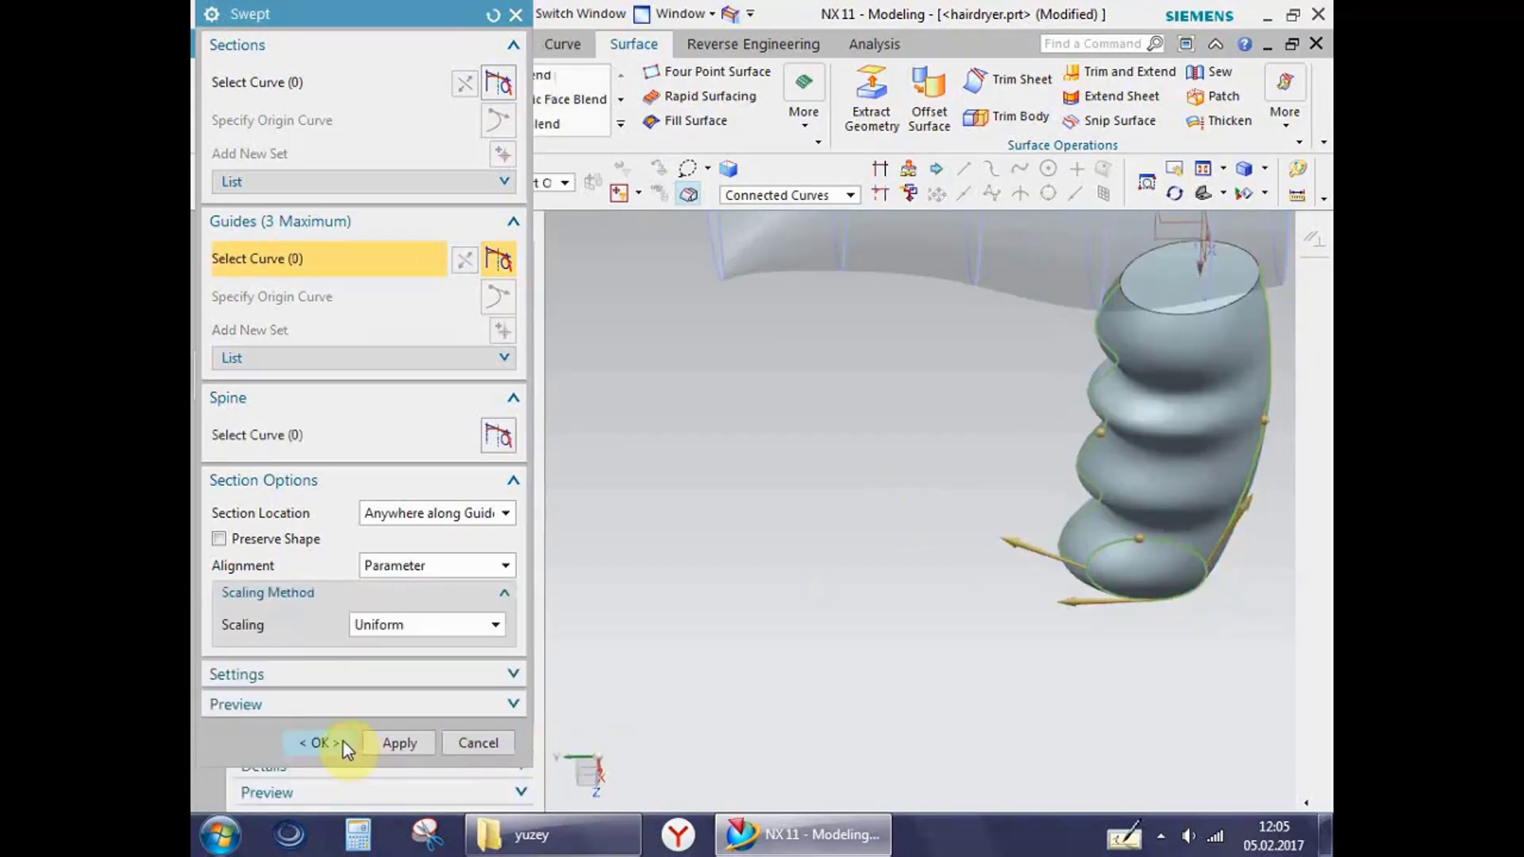
pyautogui.click(320, 743)
pyautogui.moveTo(742, 641)
pyautogui.mouseDown(button='middle')
pyautogui.moveTo(876, 505)
pyautogui.moveTo(912, 568)
pyautogui.moveTo(880, 442)
pyautogui.moveTo(804, 392)
pyautogui.moveTo(802, 412)
pyautogui.mouseUp(button='middle')
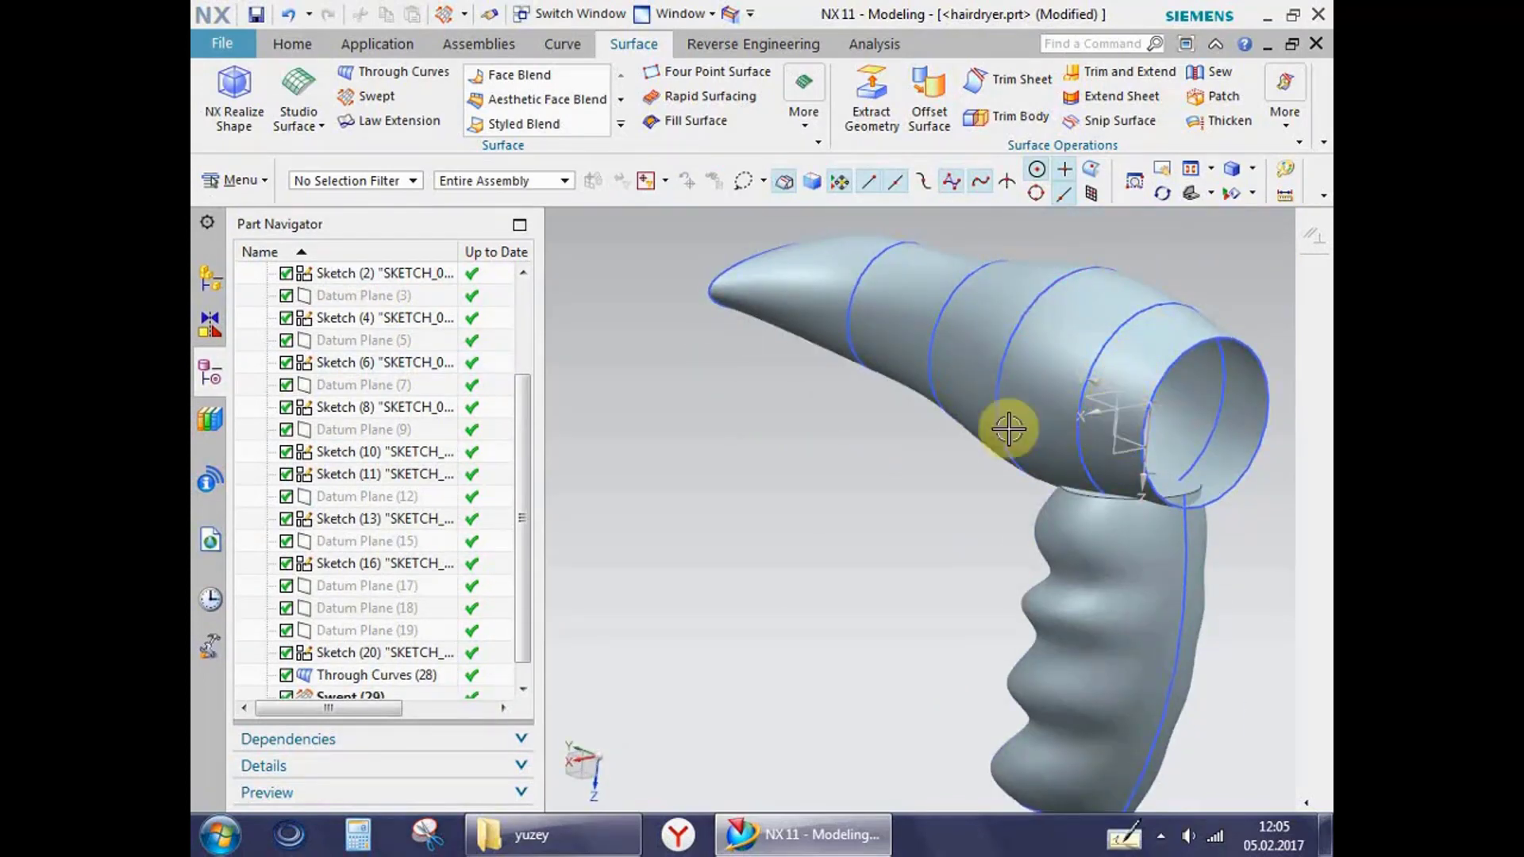
# Step: Hide all curves and sketches by selecting the nozzle and handle bodies and inverting the selection
pyautogui.scroll(-2, 1099, 368)
pyautogui.scroll(-1, 1134, 361)
pyautogui.scroll(1, 1068, 460)
pyautogui.scroll(1, 1027, 486)
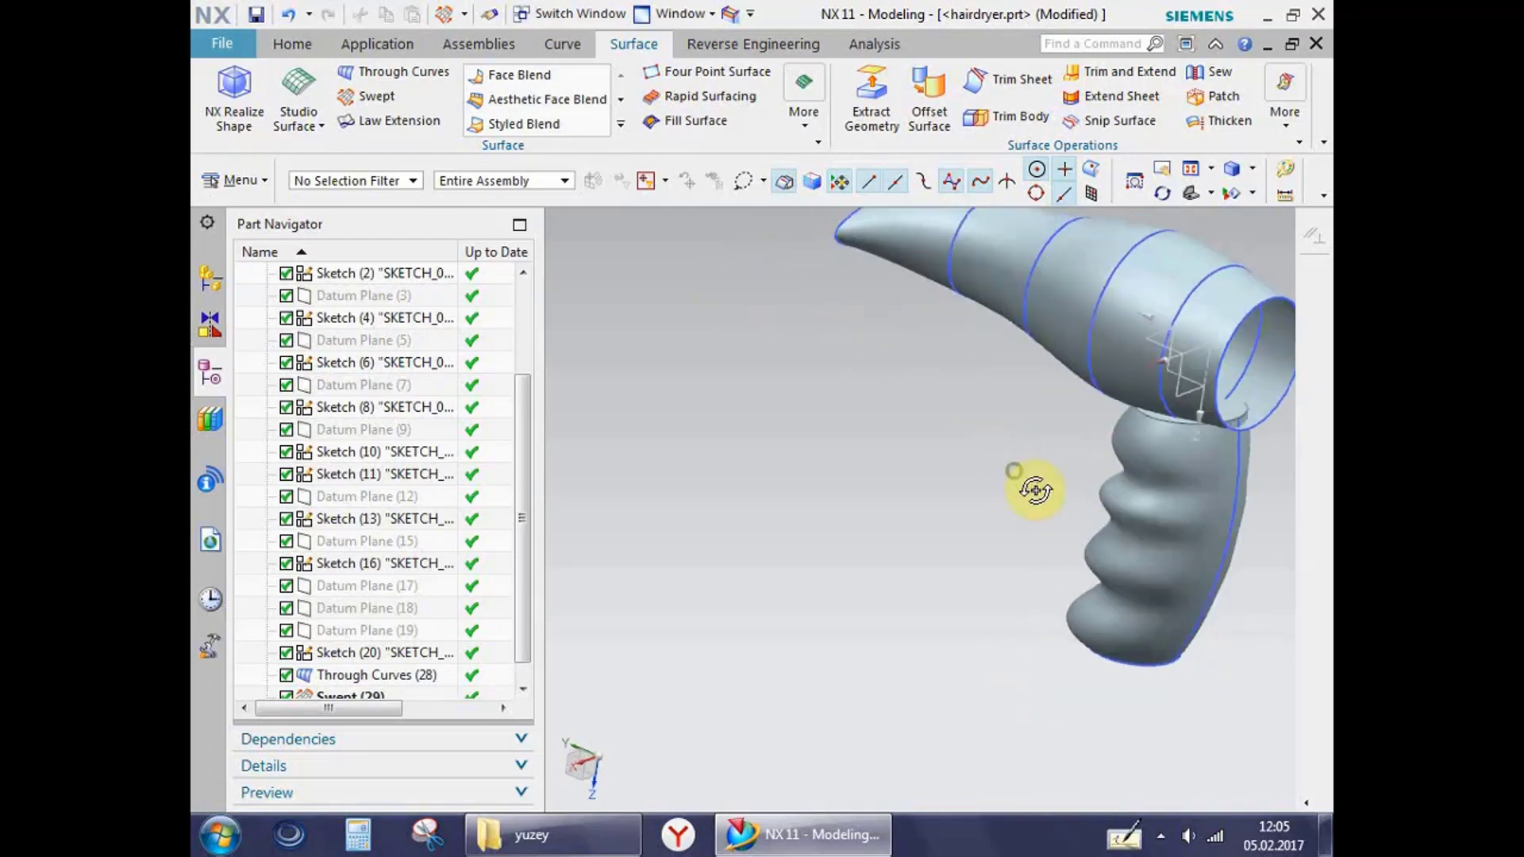
pyautogui.scroll(1, 1034, 500)
pyautogui.scroll(1, 1029, 480)
pyautogui.hotkey('ctrl', 'j')
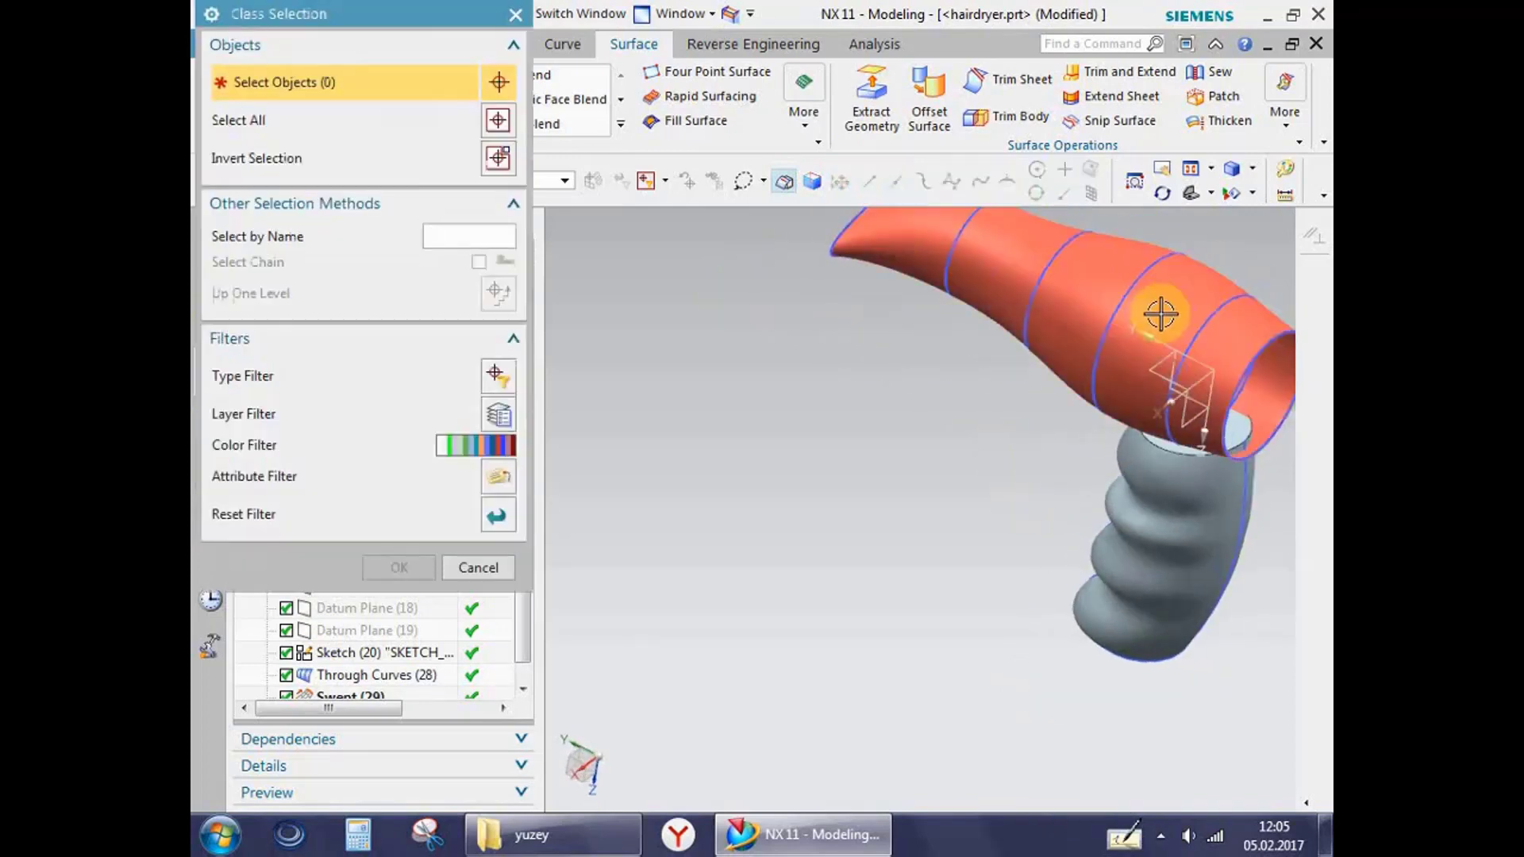
pyautogui.click(1156, 313)
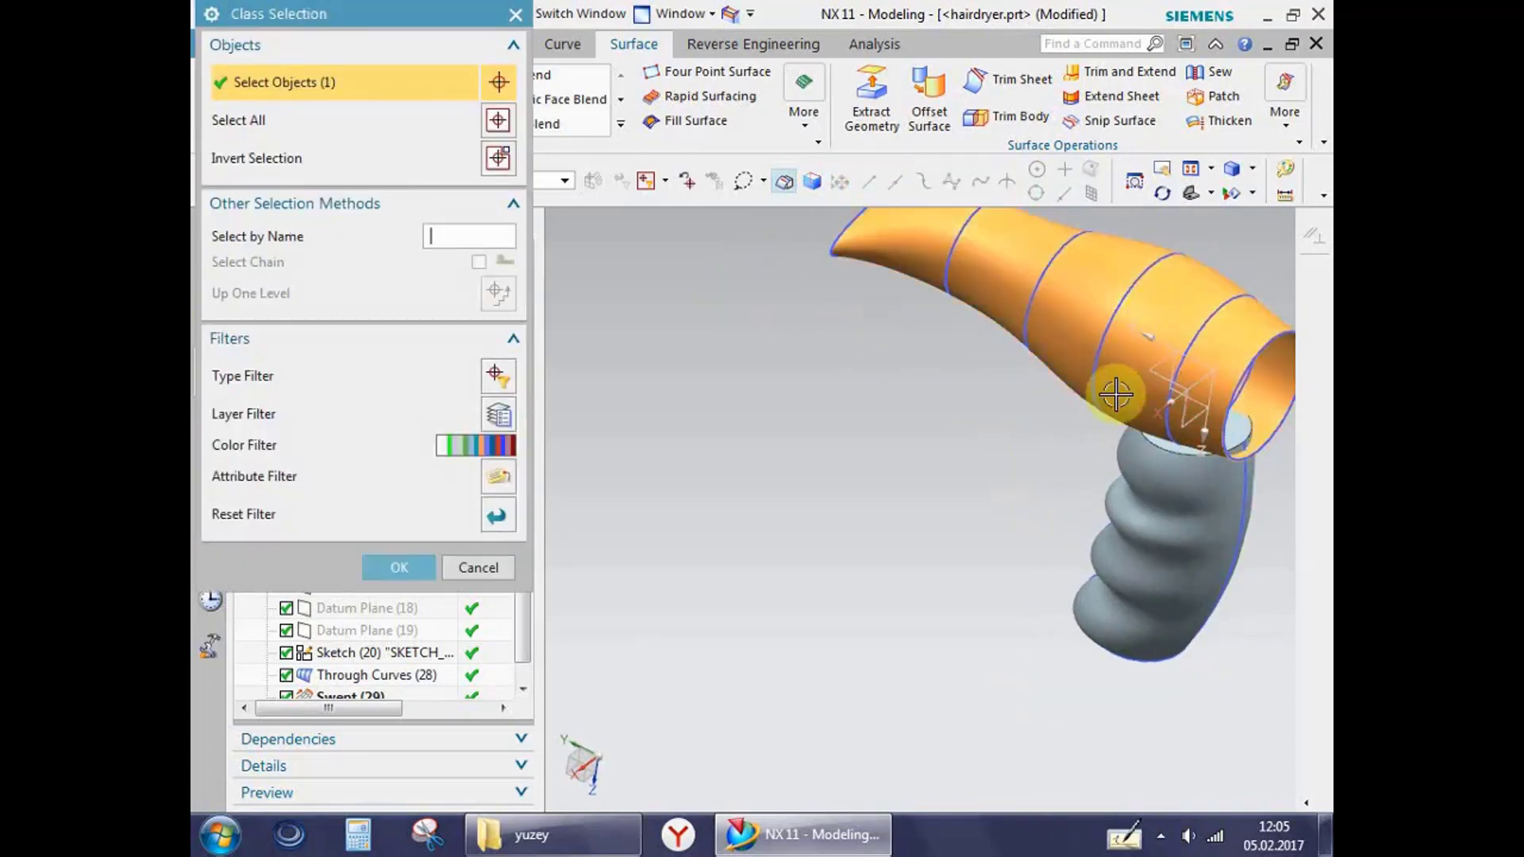
pyautogui.click(1172, 508)
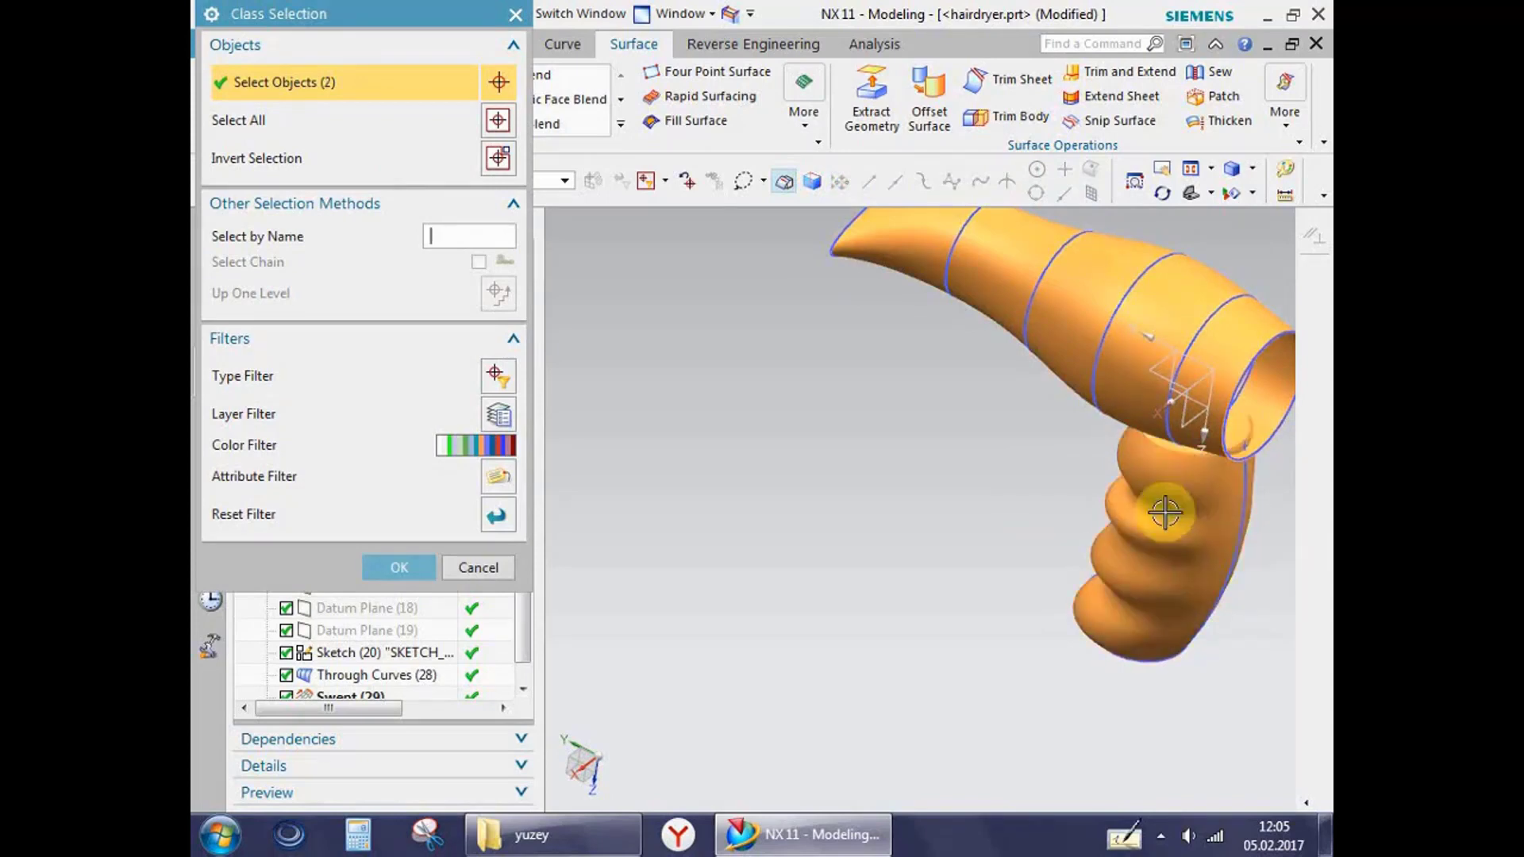
pyautogui.click(499, 158)
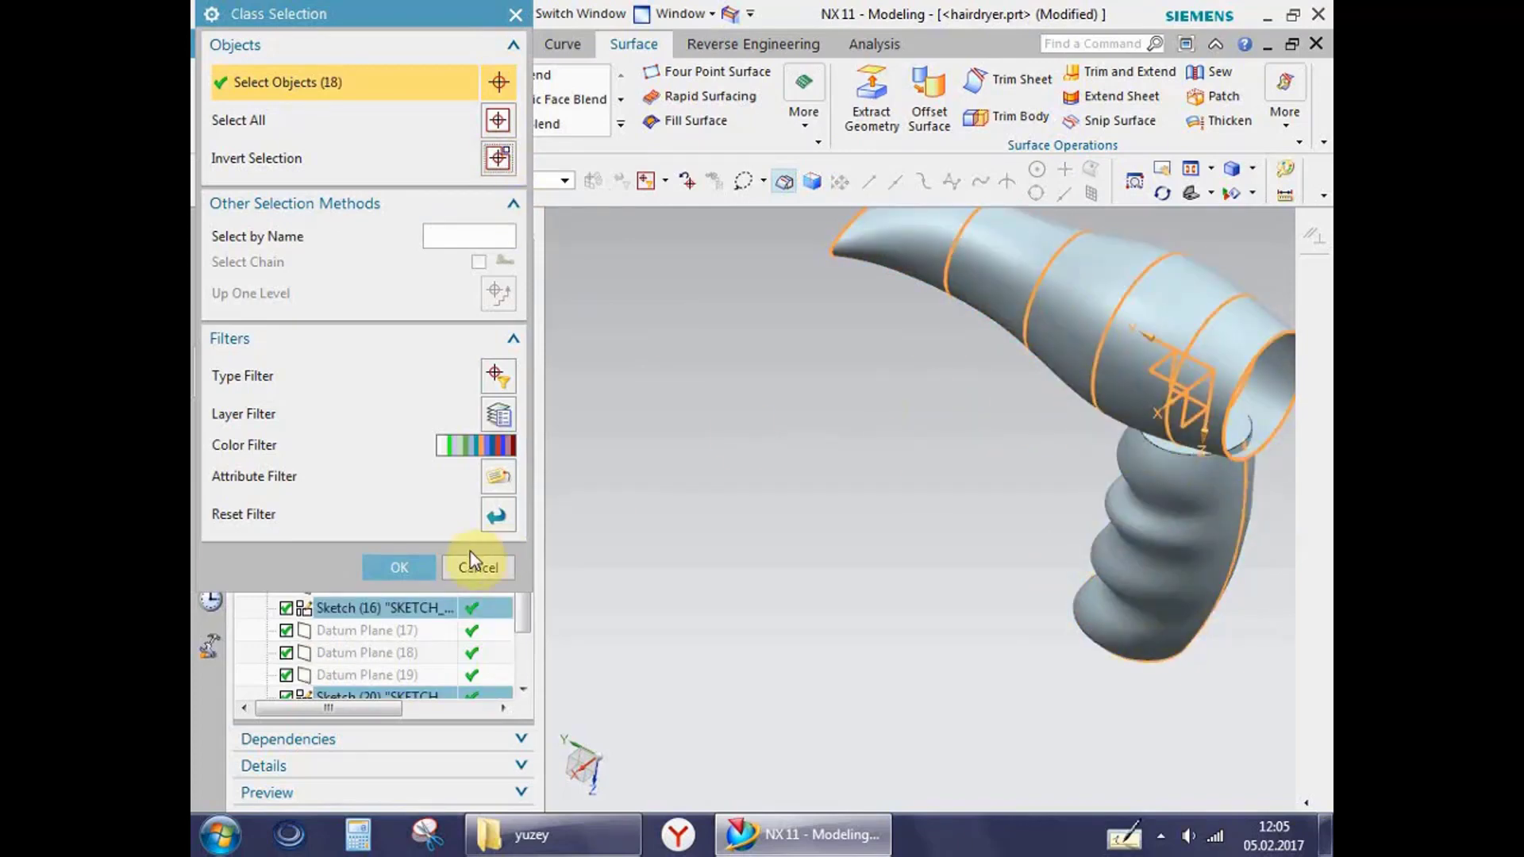
pyautogui.click(401, 567)
pyautogui.moveTo(1010, 452)
pyautogui.mouseDown(button='middle')
pyautogui.moveTo(867, 581)
pyautogui.moveTo(908, 544)
pyautogui.moveTo(881, 519)
pyautogui.moveTo(854, 544)
pyautogui.moveTo(847, 579)
pyautogui.moveTo(894, 598)
pyautogui.moveTo(943, 585)
pyautogui.moveTo(884, 568)
pyautogui.moveTo(881, 544)
pyautogui.mouseUp(button='middle')
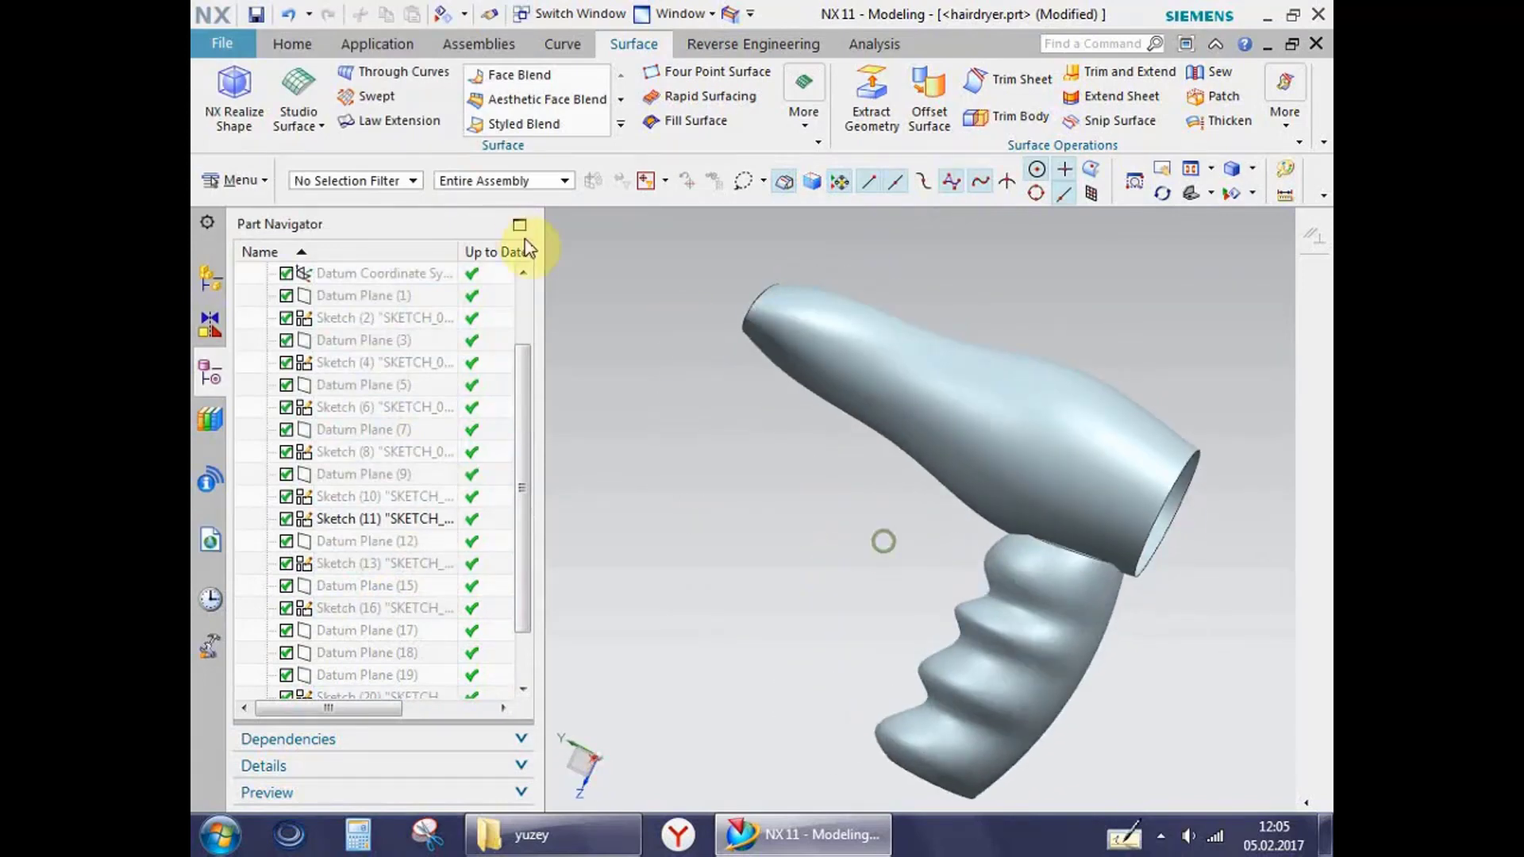
# Step: Replace the handle's top face with the nozzle's underside surface so they meet flush
pyautogui.click(304, 49)
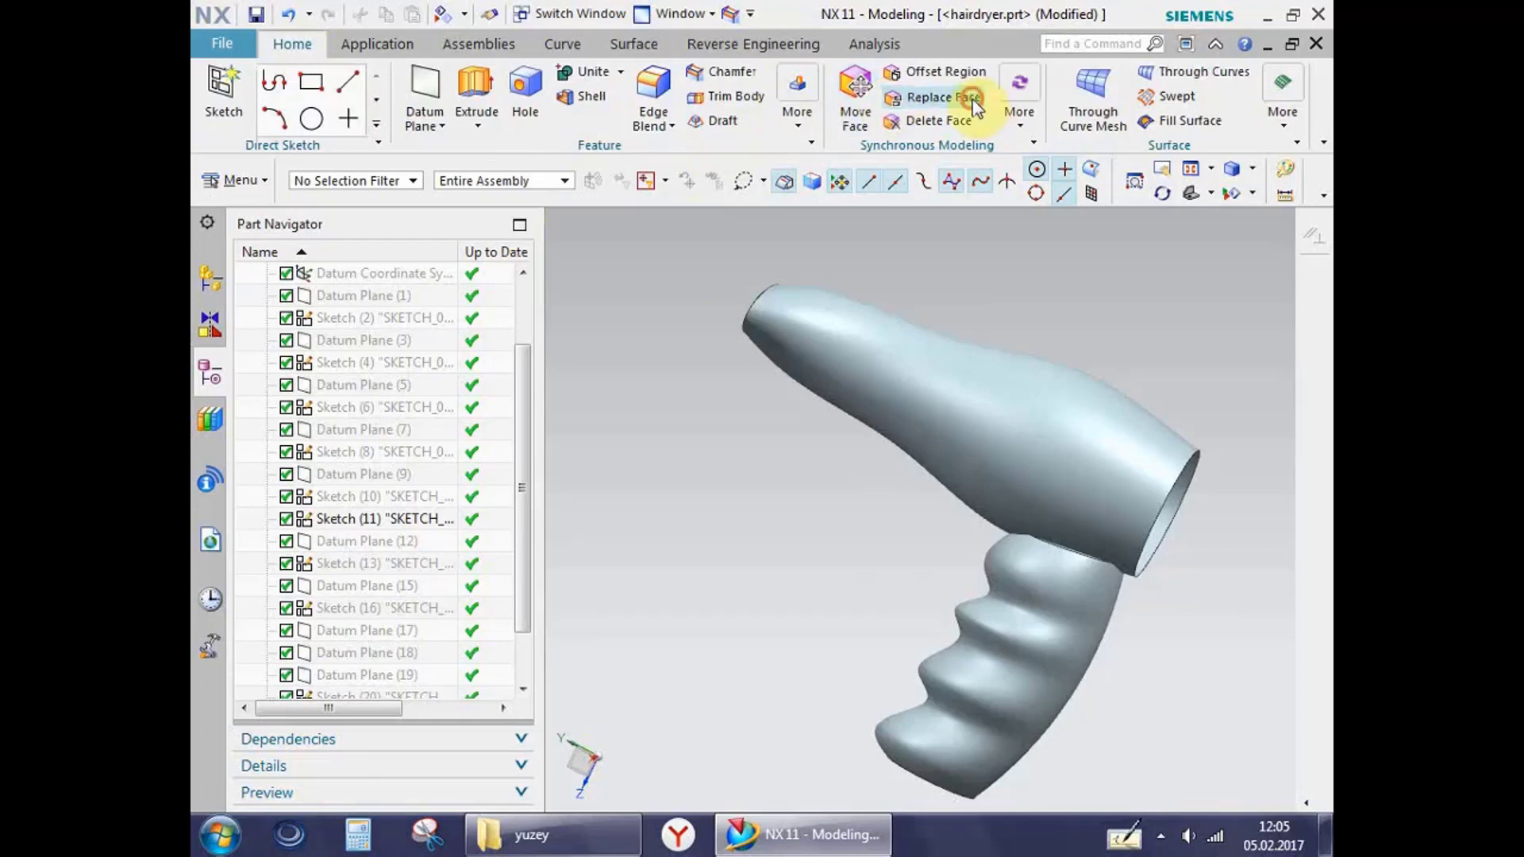
pyautogui.click(936, 96)
pyautogui.scroll(-3, 1047, 555)
pyautogui.scroll(-2, 1030, 574)
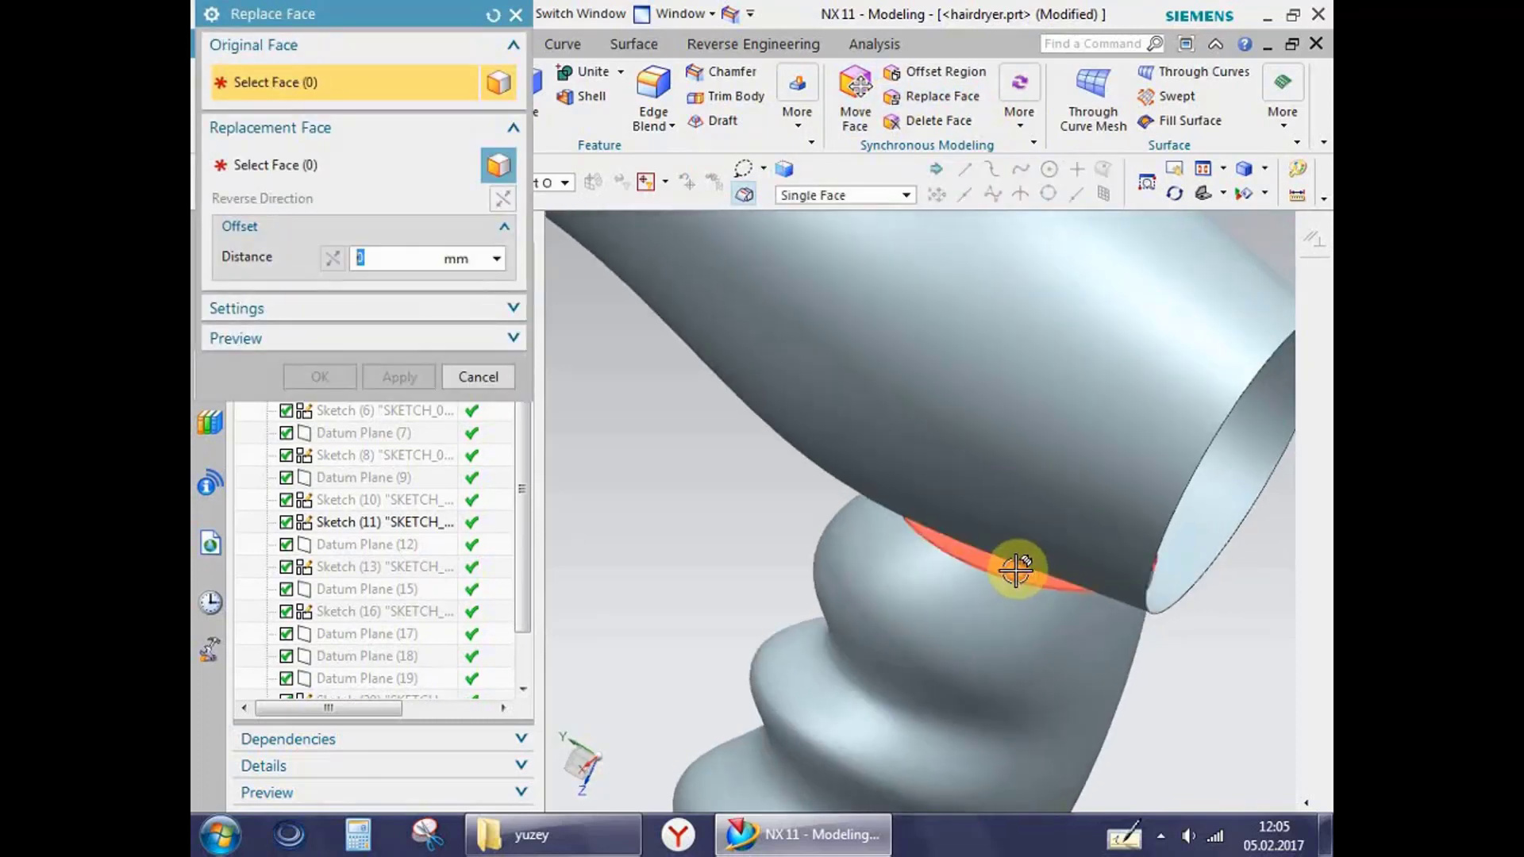
pyautogui.click(995, 568)
pyautogui.click(969, 467)
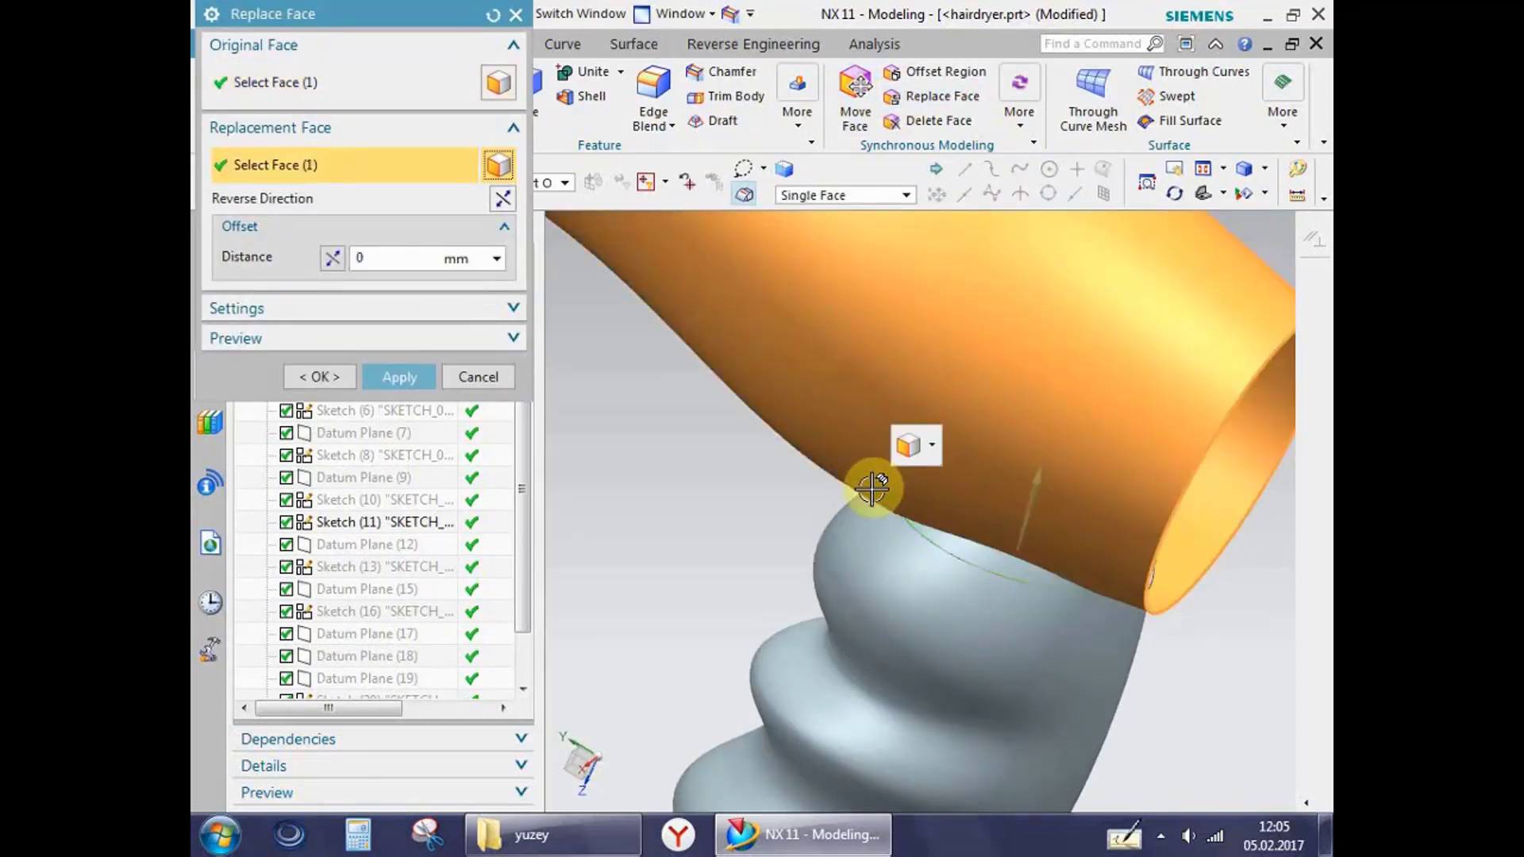
pyautogui.middleClick(779, 458)
pyautogui.scroll(5, 761, 464)
pyautogui.moveTo(695, 516)
pyautogui.mouseDown(button='middle')
pyautogui.moveTo(687, 491)
pyautogui.moveTo(748, 517)
pyautogui.moveTo(765, 544)
pyautogui.moveTo(755, 477)
pyautogui.mouseUp(button='middle')
pyautogui.click(478, 374)
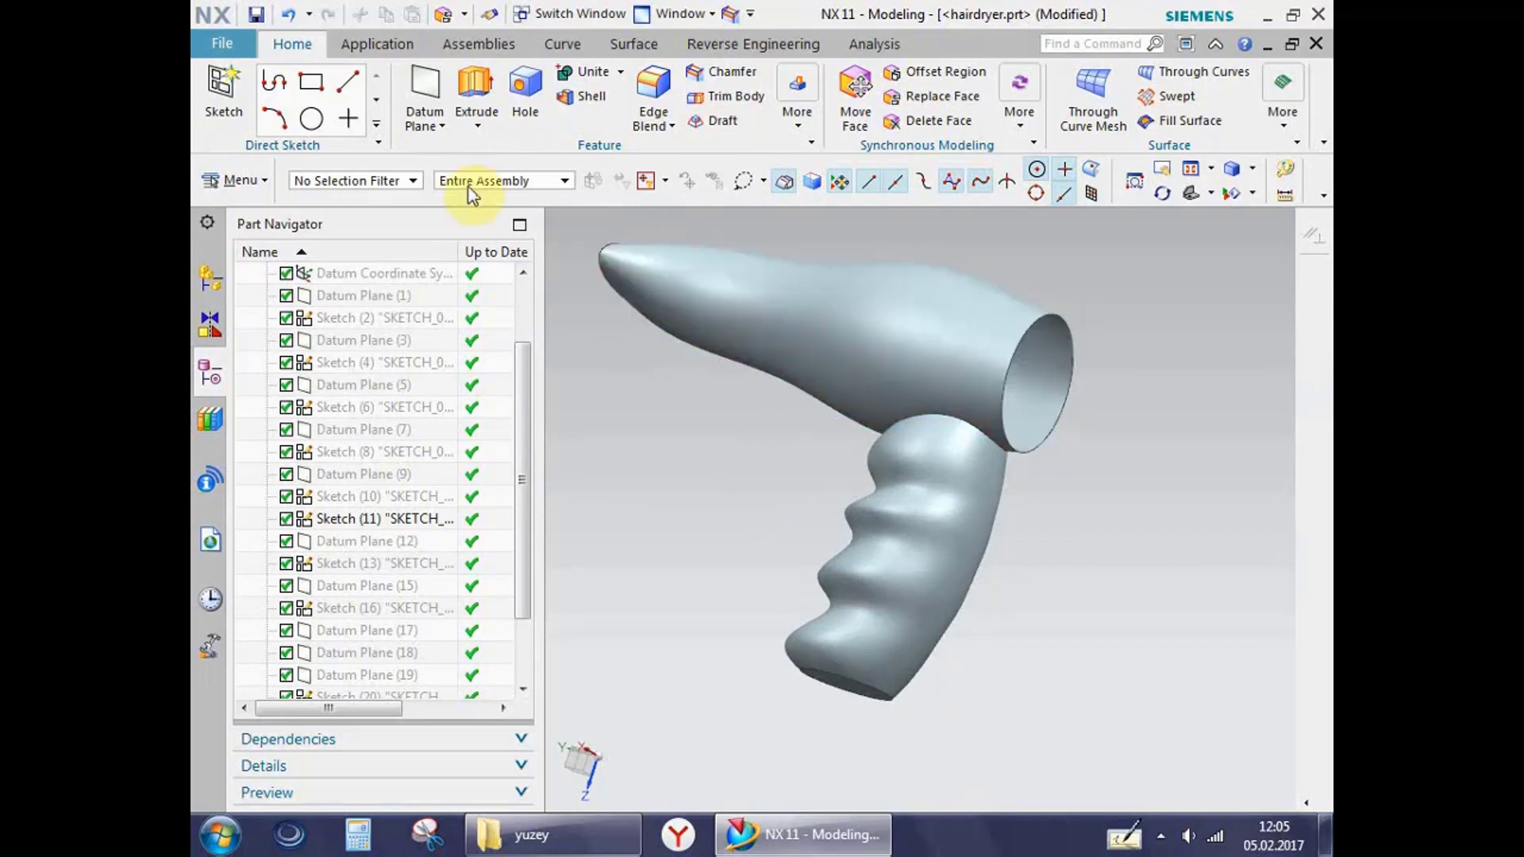
# Step: Start a Trimmed N-sided surface with the dryer body's rear circular edge as its outer loop
pyautogui.click(634, 44)
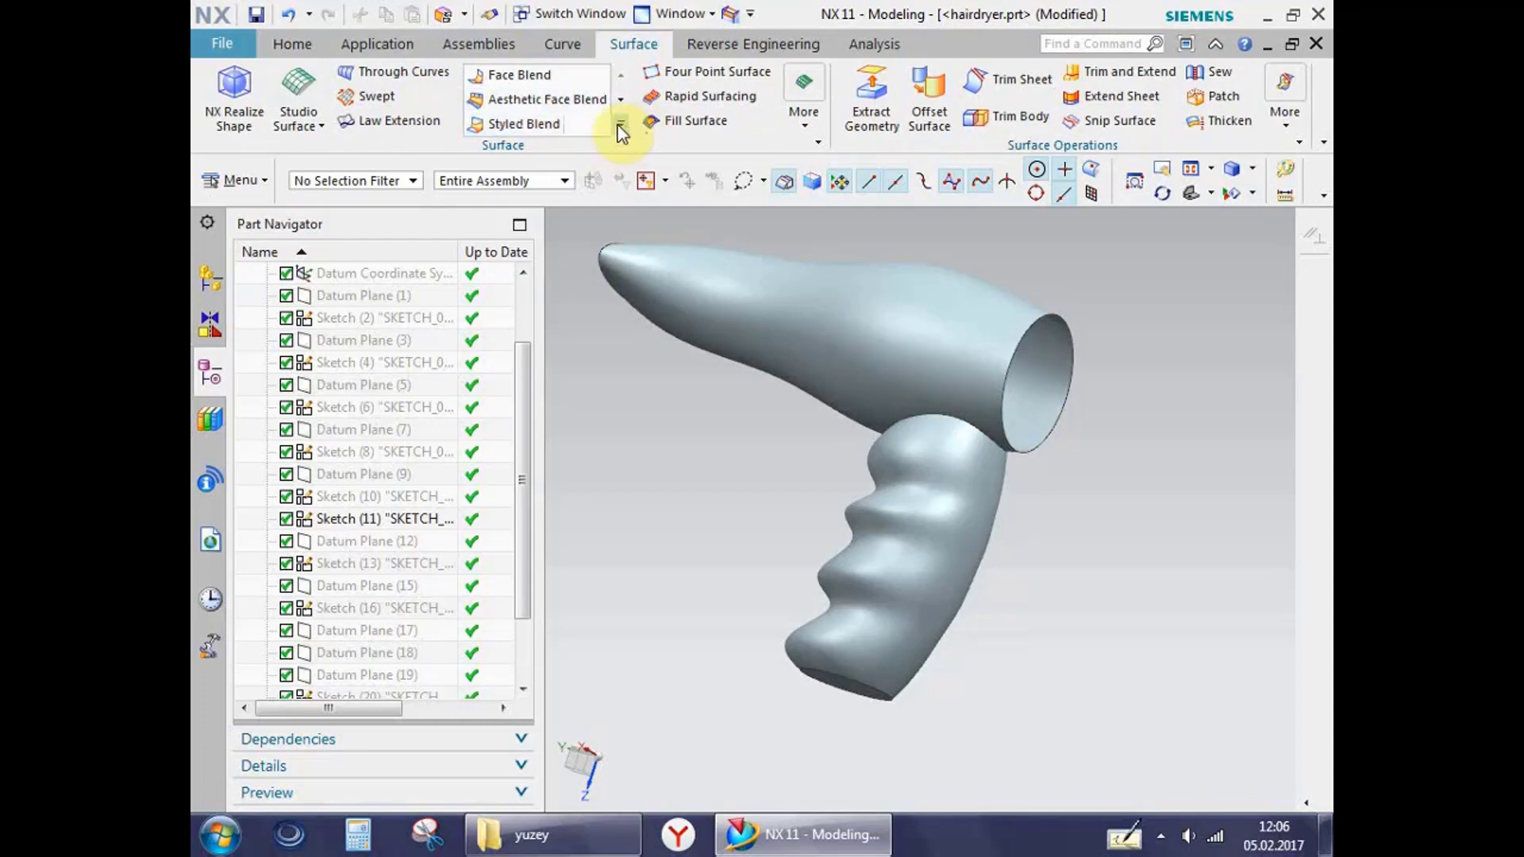
pyautogui.click(801, 132)
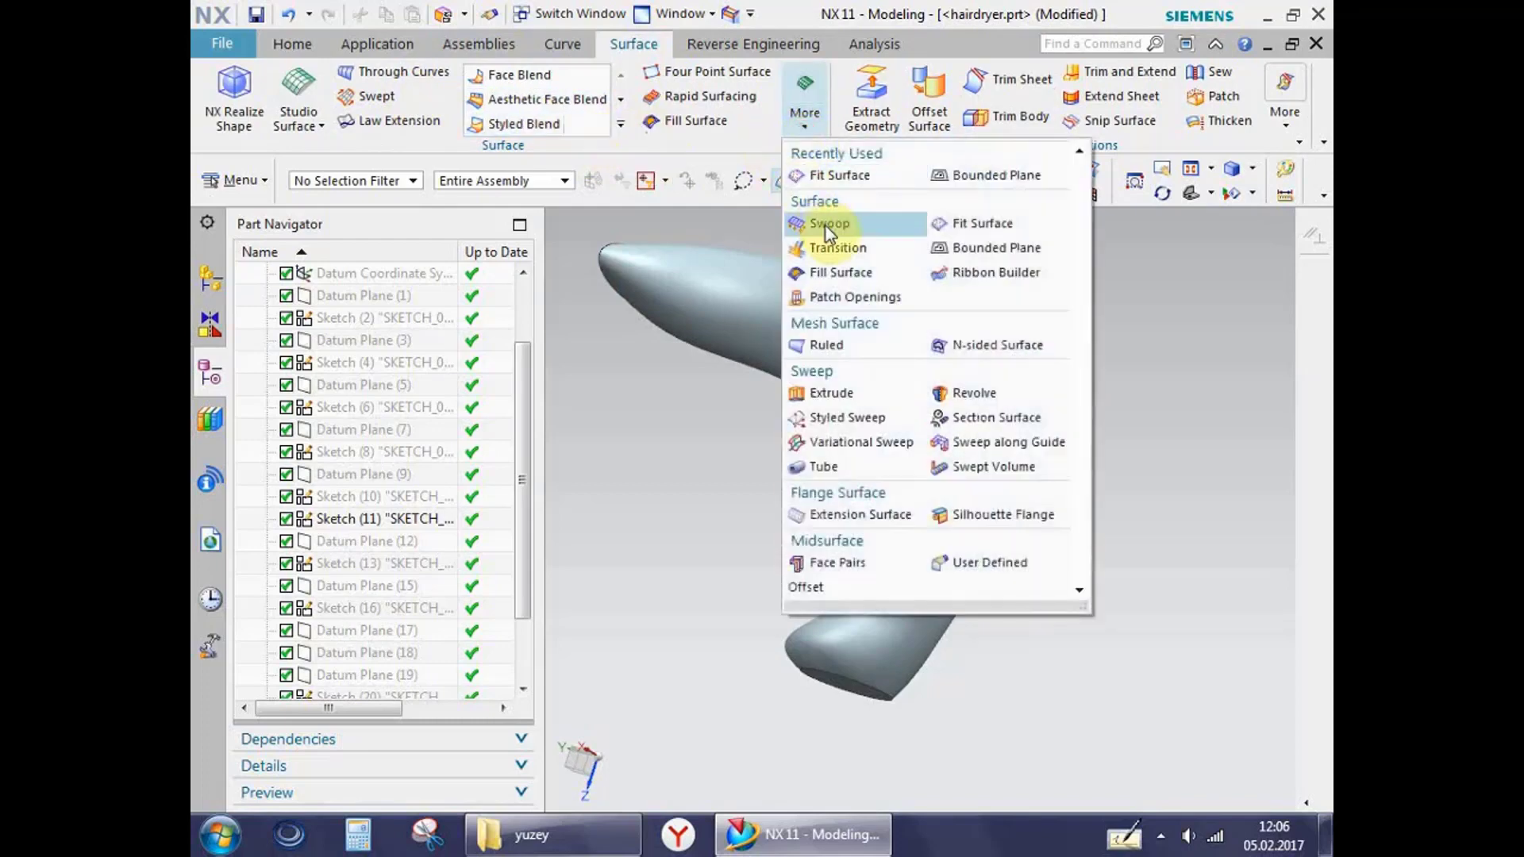
pyautogui.click(992, 346)
pyautogui.moveTo(745, 488)
pyautogui.mouseDown(button='middle')
pyautogui.moveTo(771, 532)
pyautogui.moveTo(762, 560)
pyautogui.moveTo(777, 550)
pyautogui.mouseUp(button='middle')
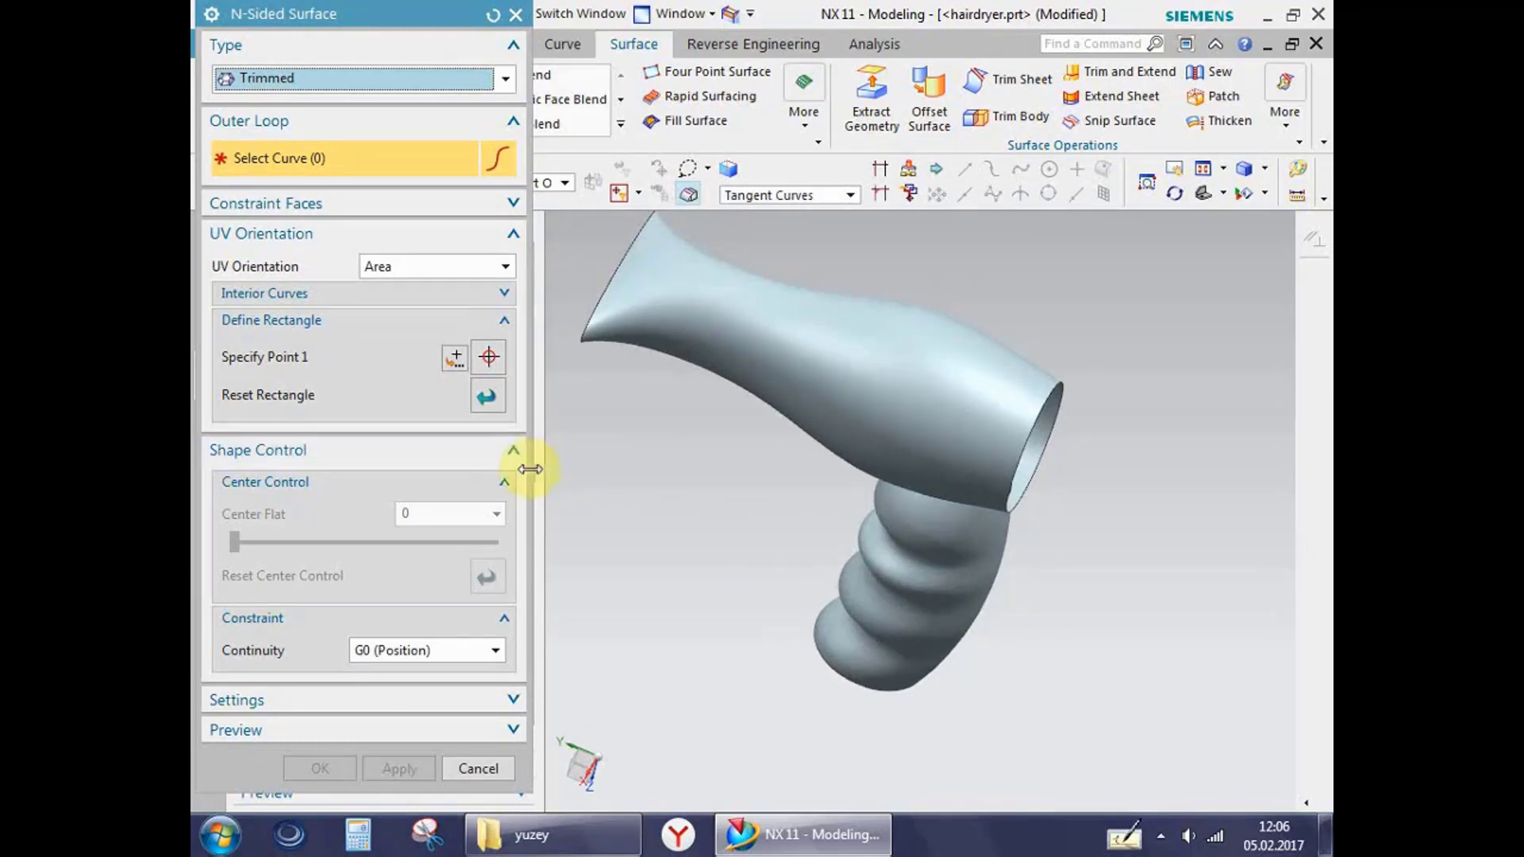
pyautogui.click(380, 86)
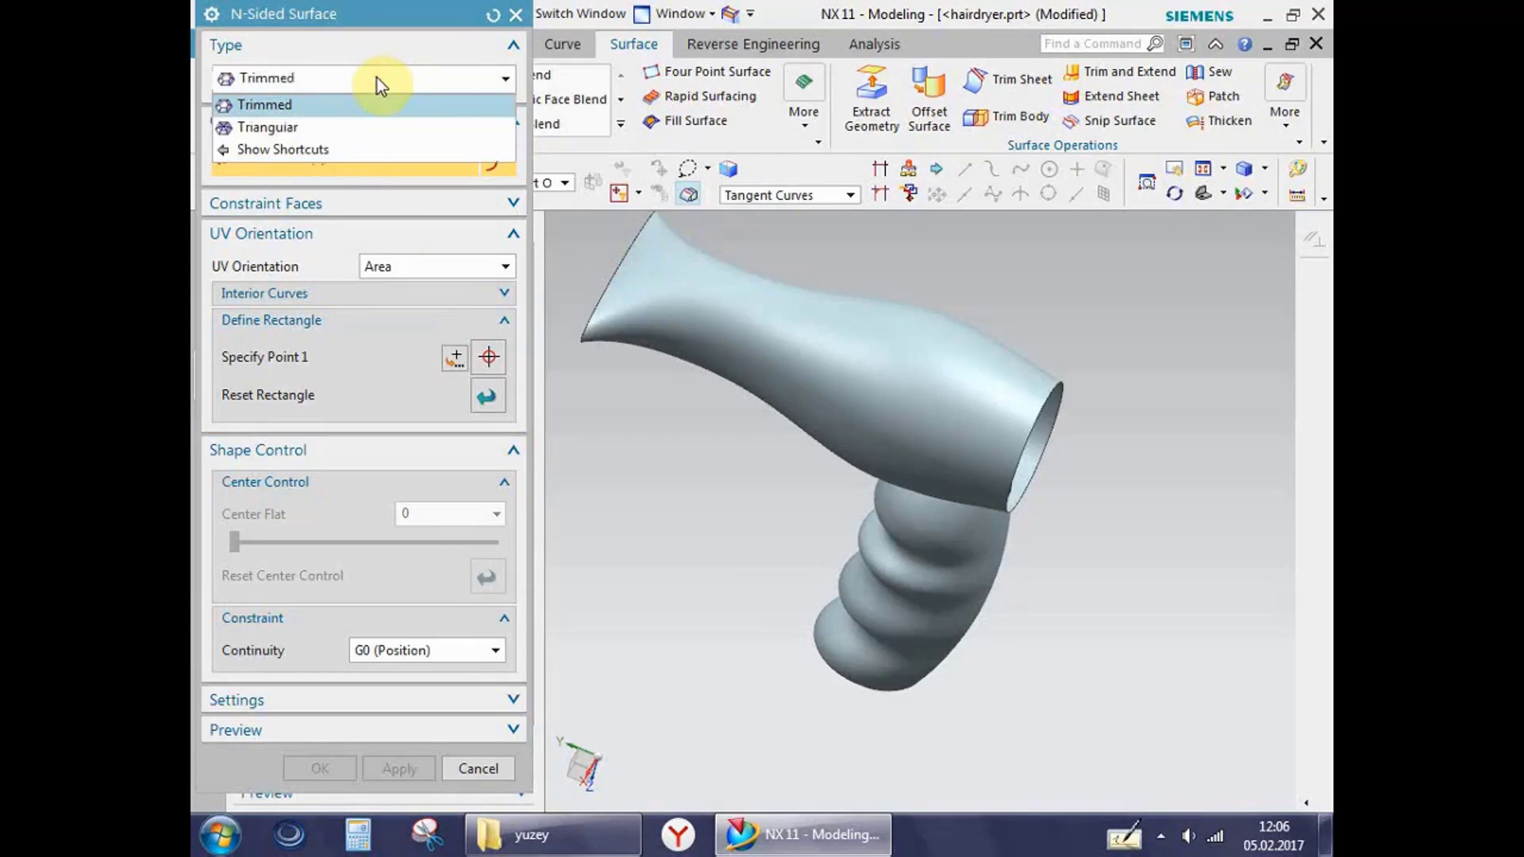
pyautogui.click(377, 104)
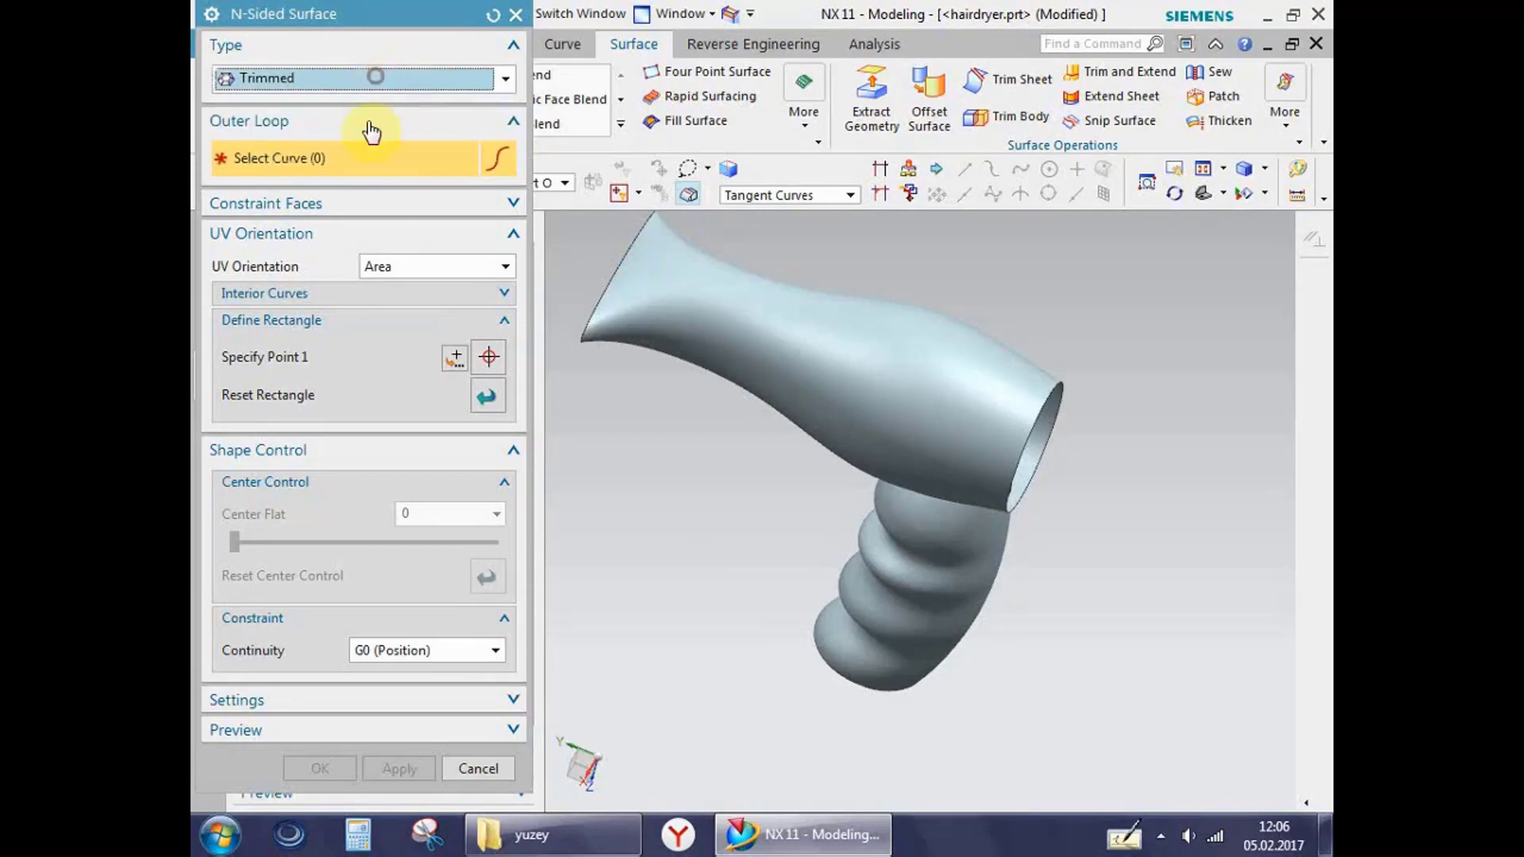
pyautogui.click(1059, 424)
pyautogui.moveTo(769, 583)
pyautogui.mouseDown(button='middle')
pyautogui.moveTo(762, 513)
pyautogui.moveTo(775, 507)
pyautogui.moveTo(704, 497)
pyautogui.mouseUp(button='middle')
# Step: Review the surface type, keep area-based UV orientation, and inspect trimming, continuity and constraint options
pyautogui.click(392, 94)
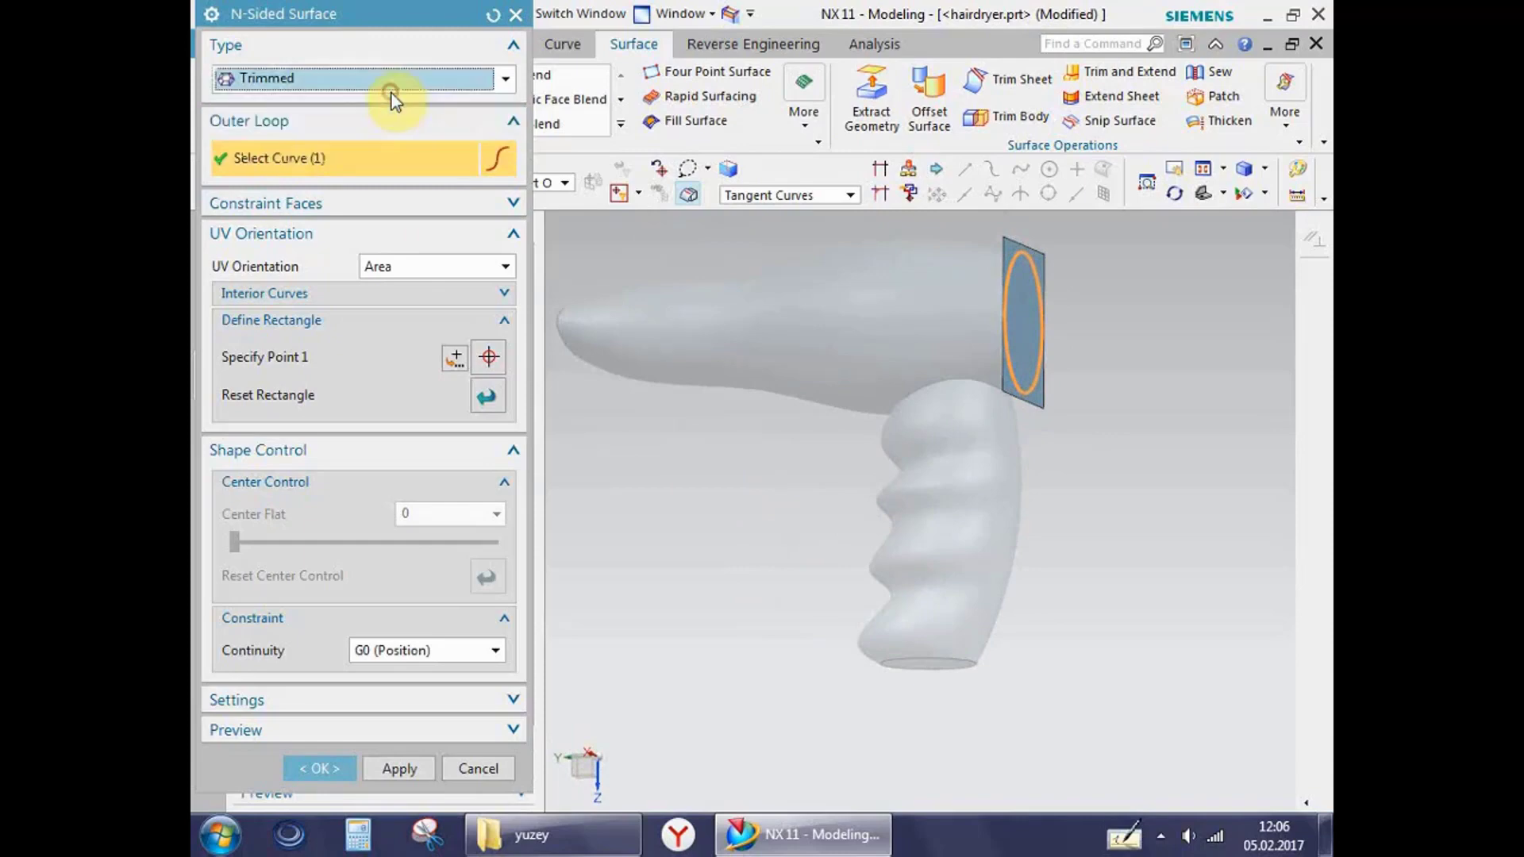
pyautogui.click(414, 270)
pyautogui.click(416, 269)
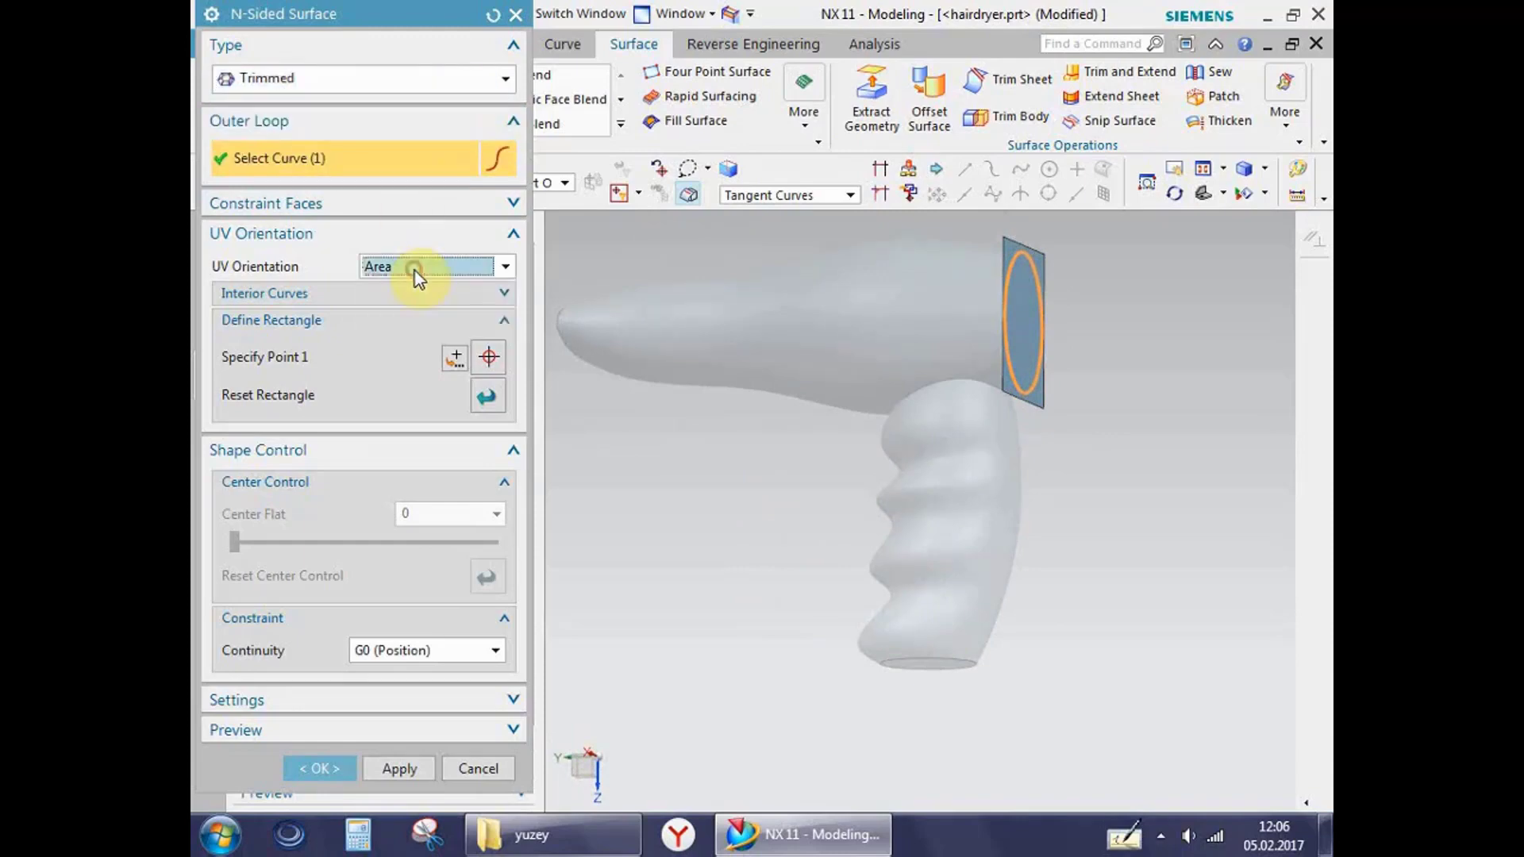
pyautogui.click(362, 703)
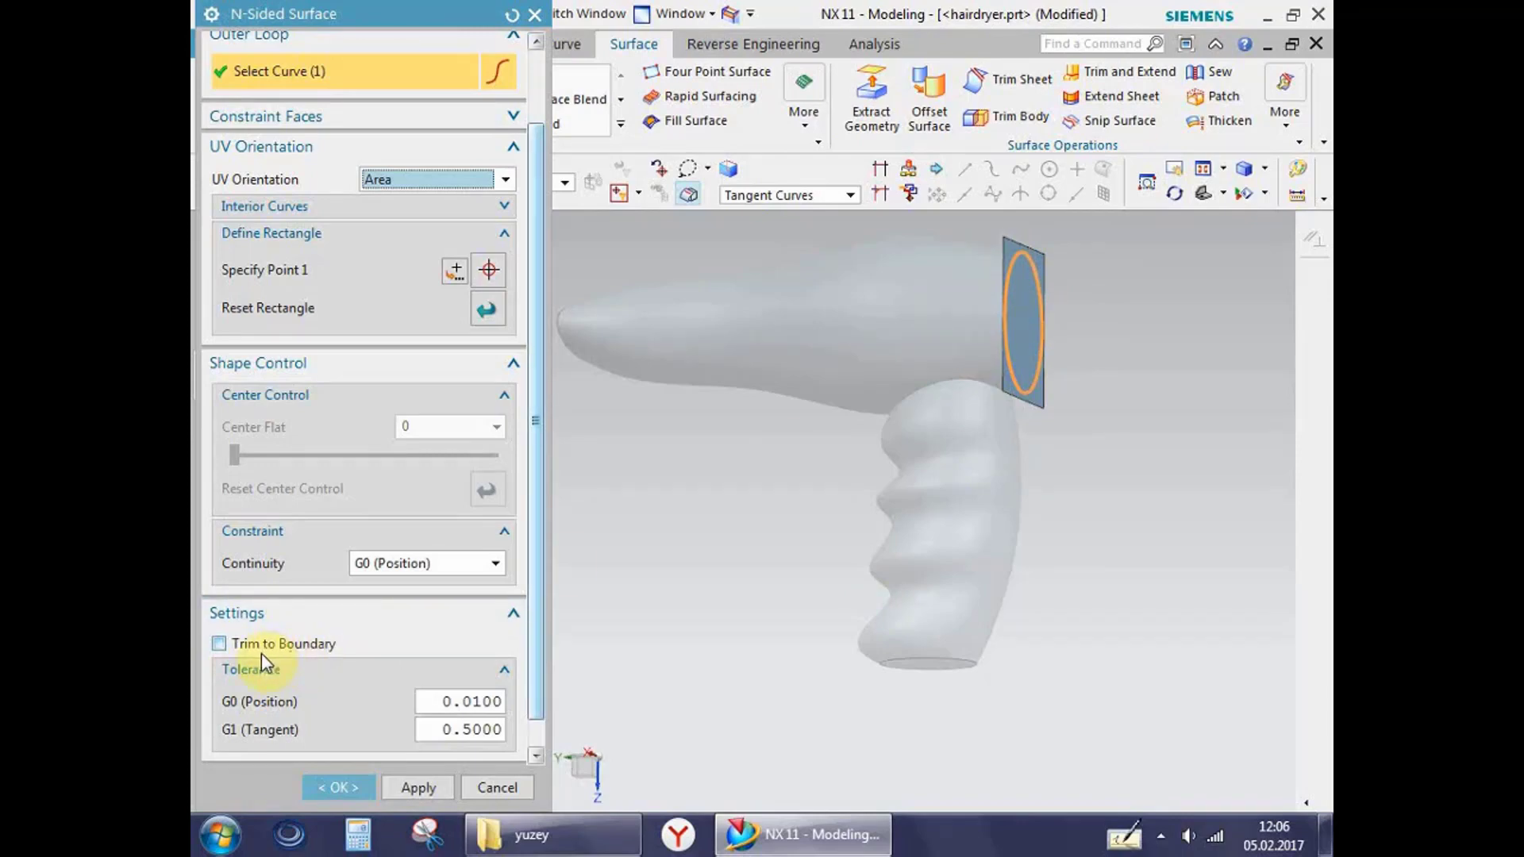
pyautogui.click(399, 563)
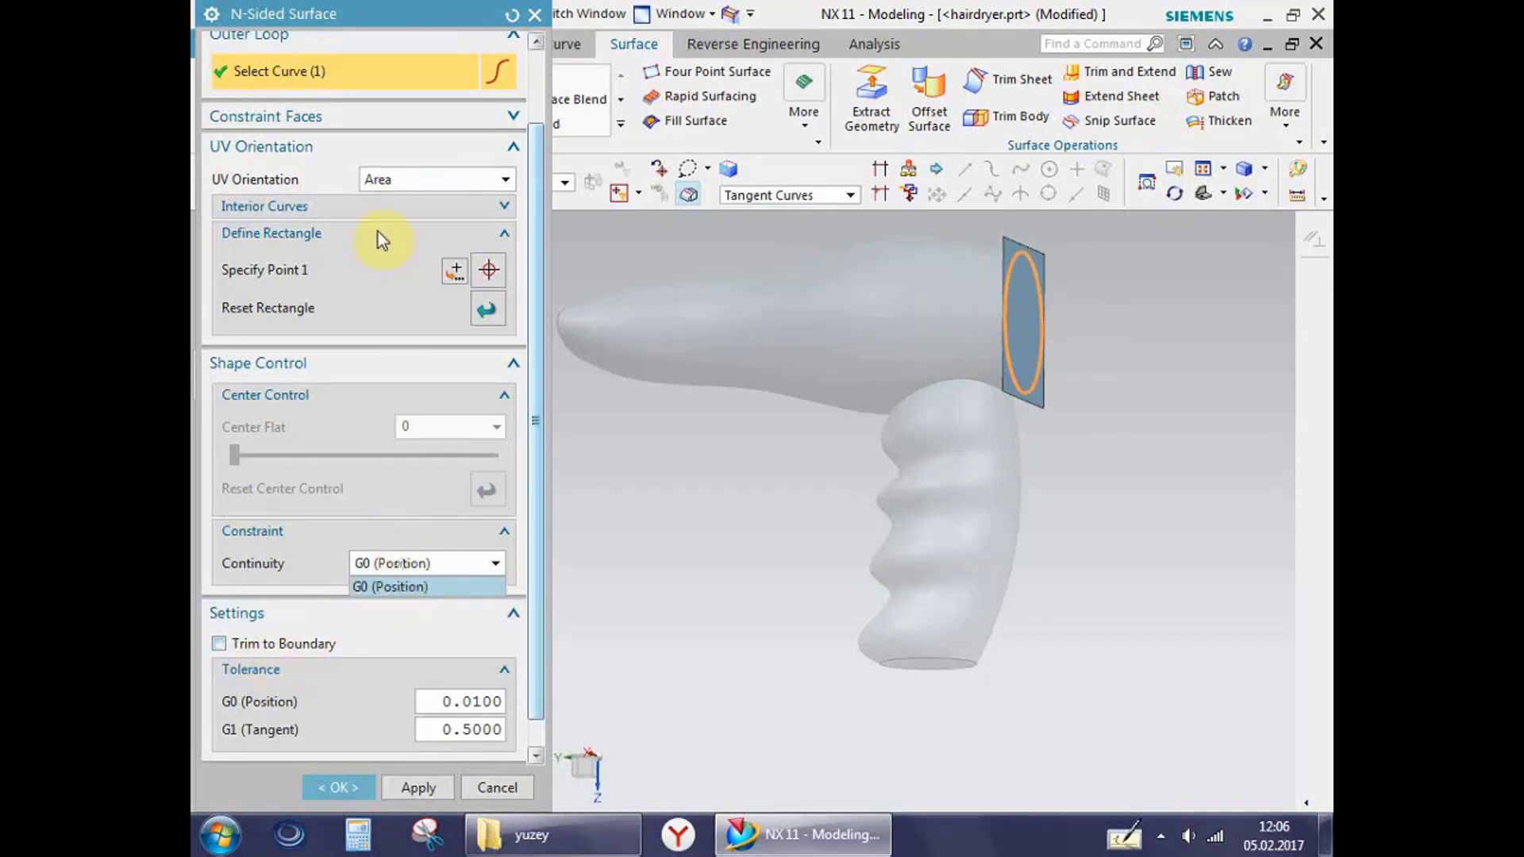
pyautogui.click(364, 127)
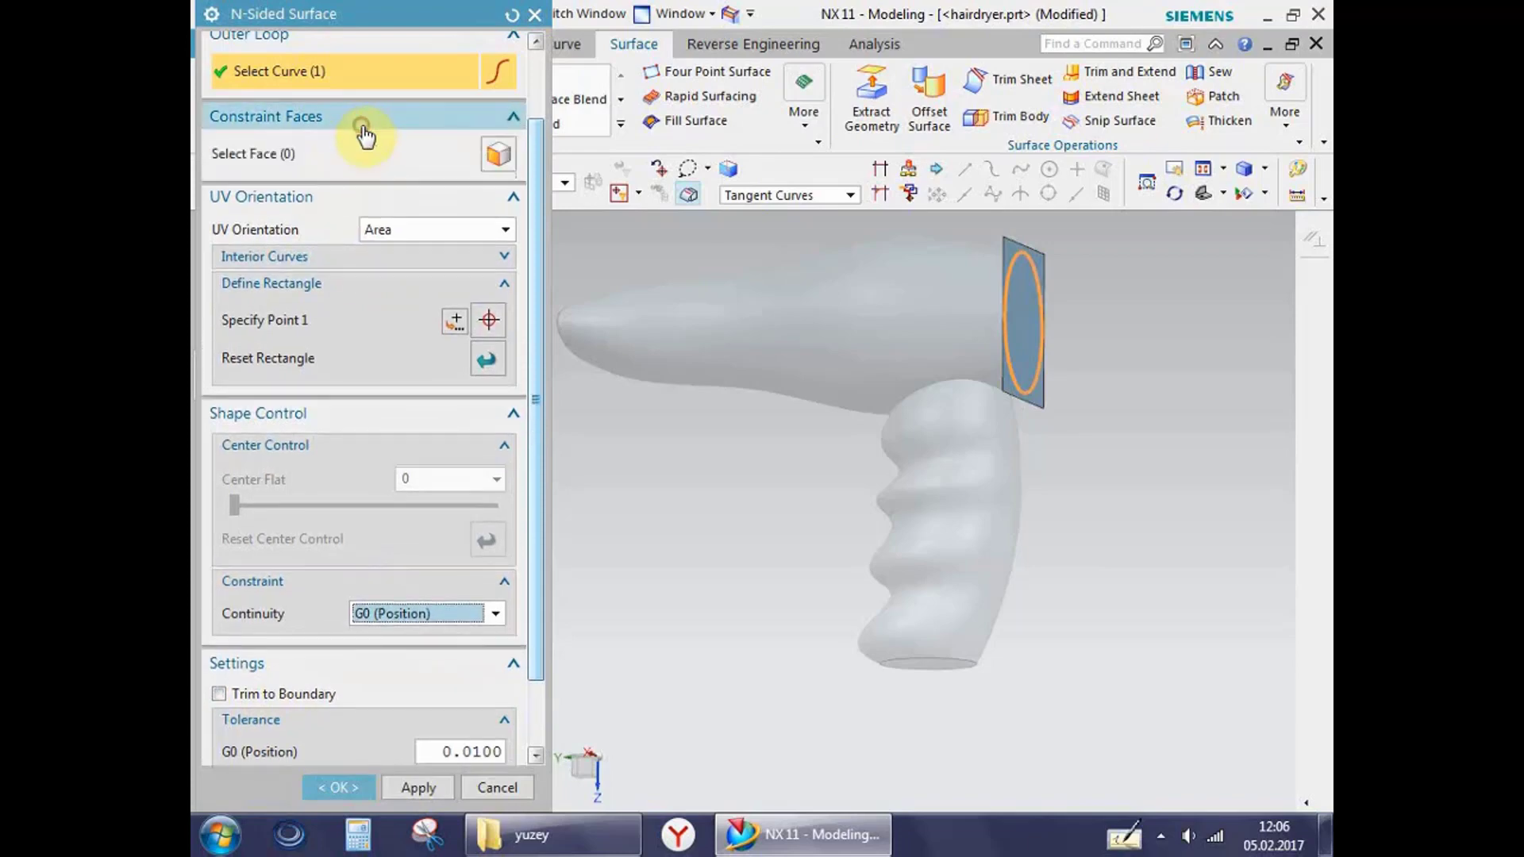
pyautogui.scroll(2, 325, 111)
# Step: Try a Triangular cap bulged outward with the Z centre slider, then reset the dialog
pyautogui.click(308, 87)
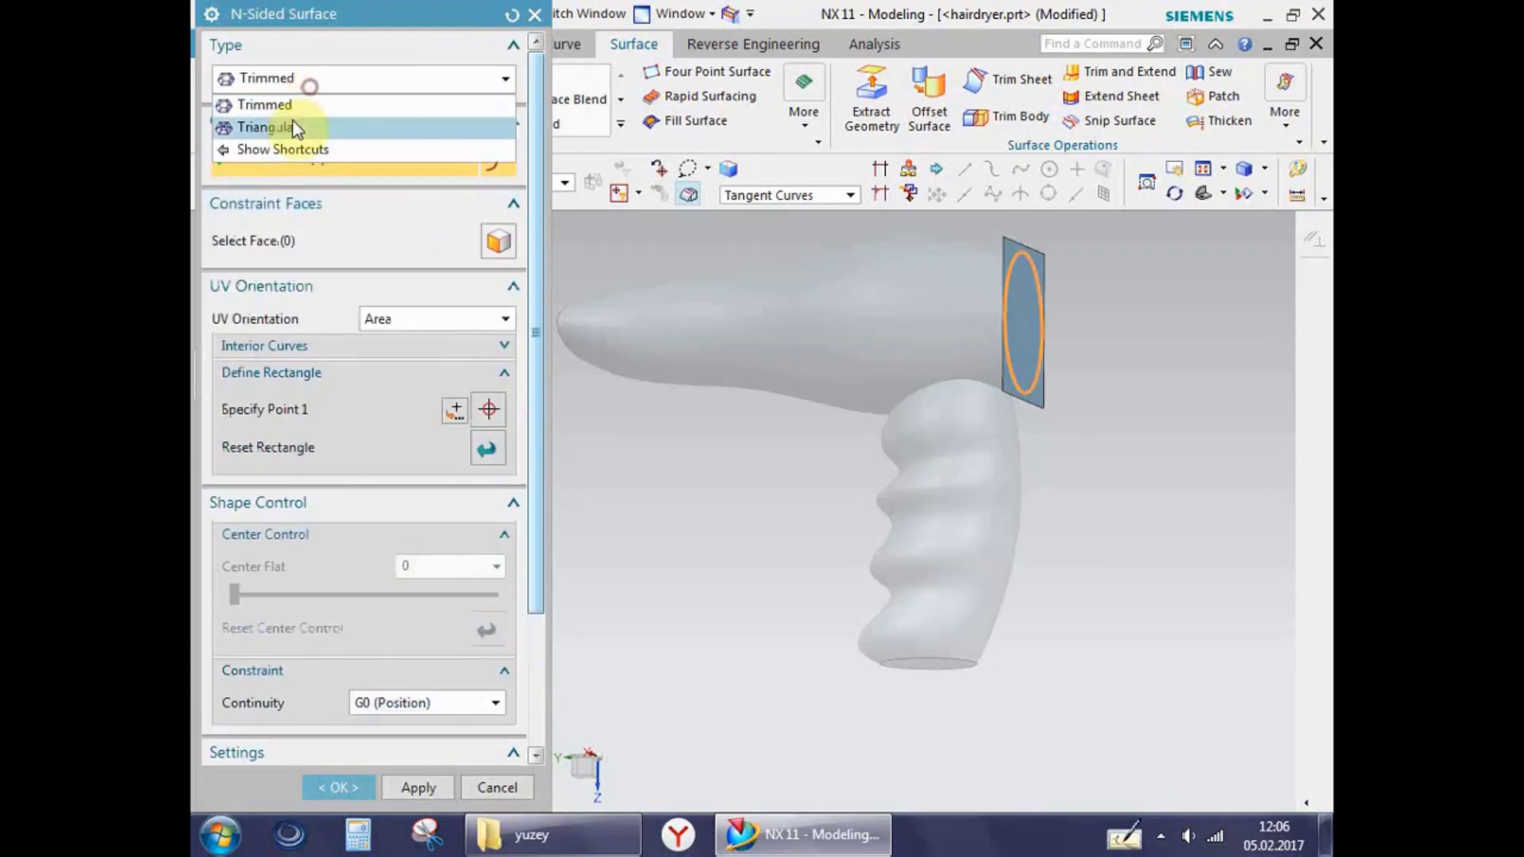
pyautogui.click(284, 125)
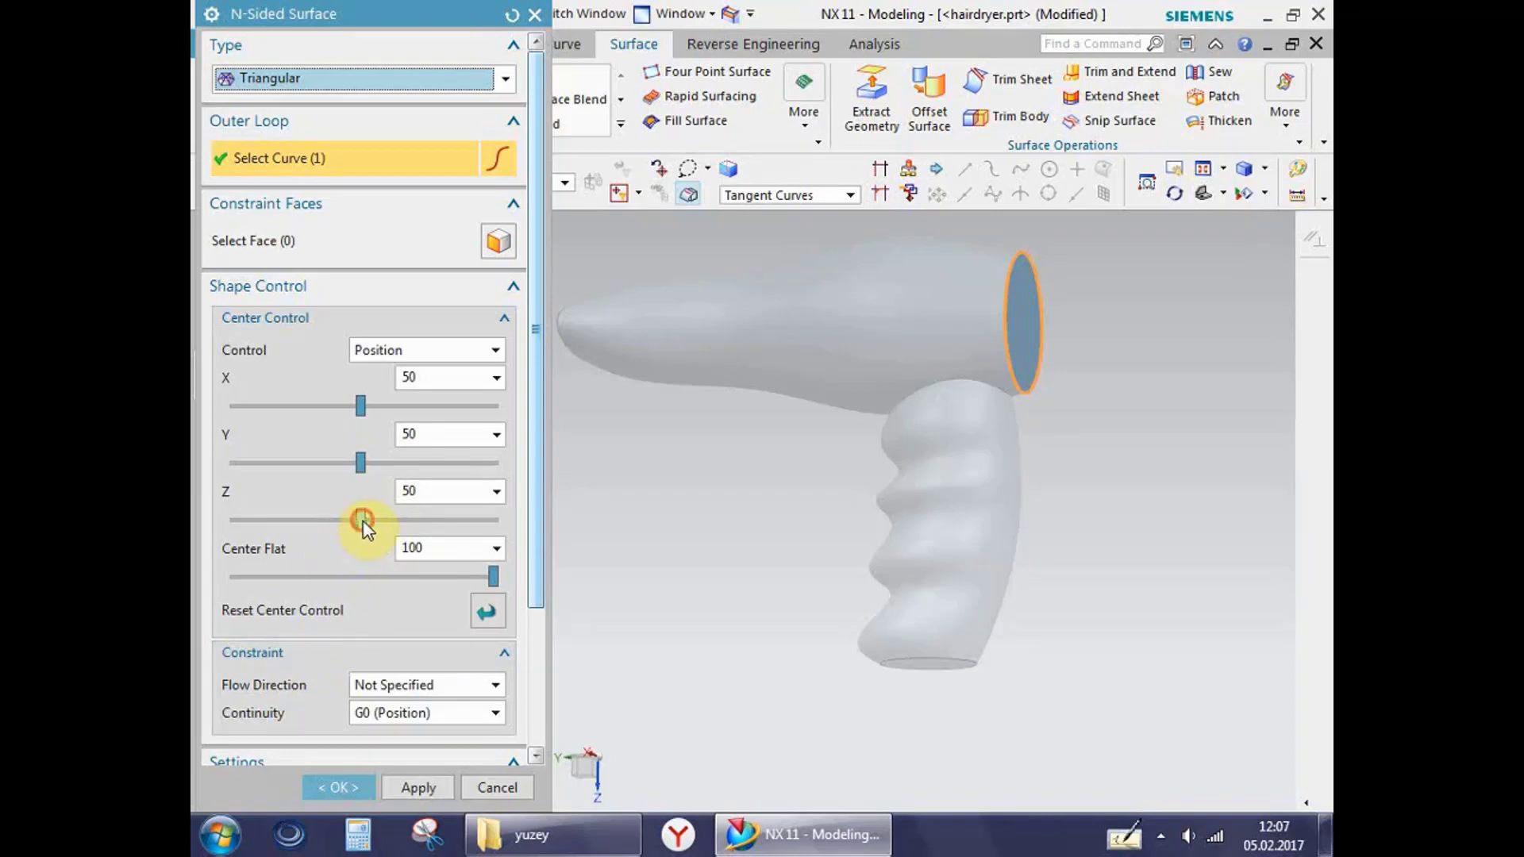
pyautogui.moveTo(362, 520); pyautogui.dragTo(397, 526)
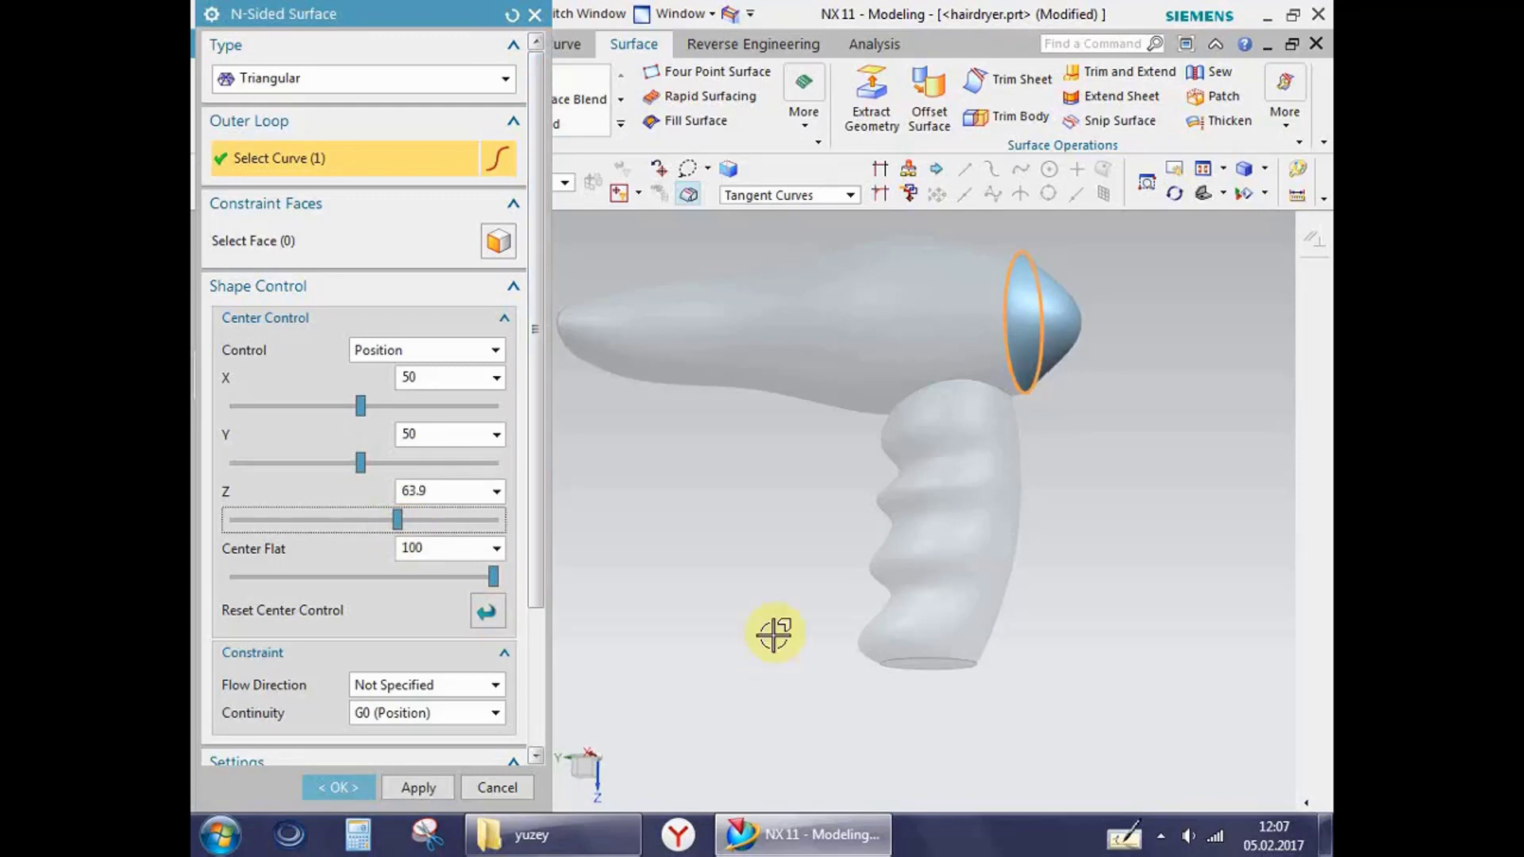
pyautogui.moveTo(785, 578)
pyautogui.mouseDown(button='middle')
pyautogui.moveTo(833, 530)
pyautogui.moveTo(802, 626)
pyautogui.moveTo(779, 626)
pyautogui.moveTo(763, 596)
pyautogui.moveTo(822, 574)
pyautogui.mouseUp(button='middle')
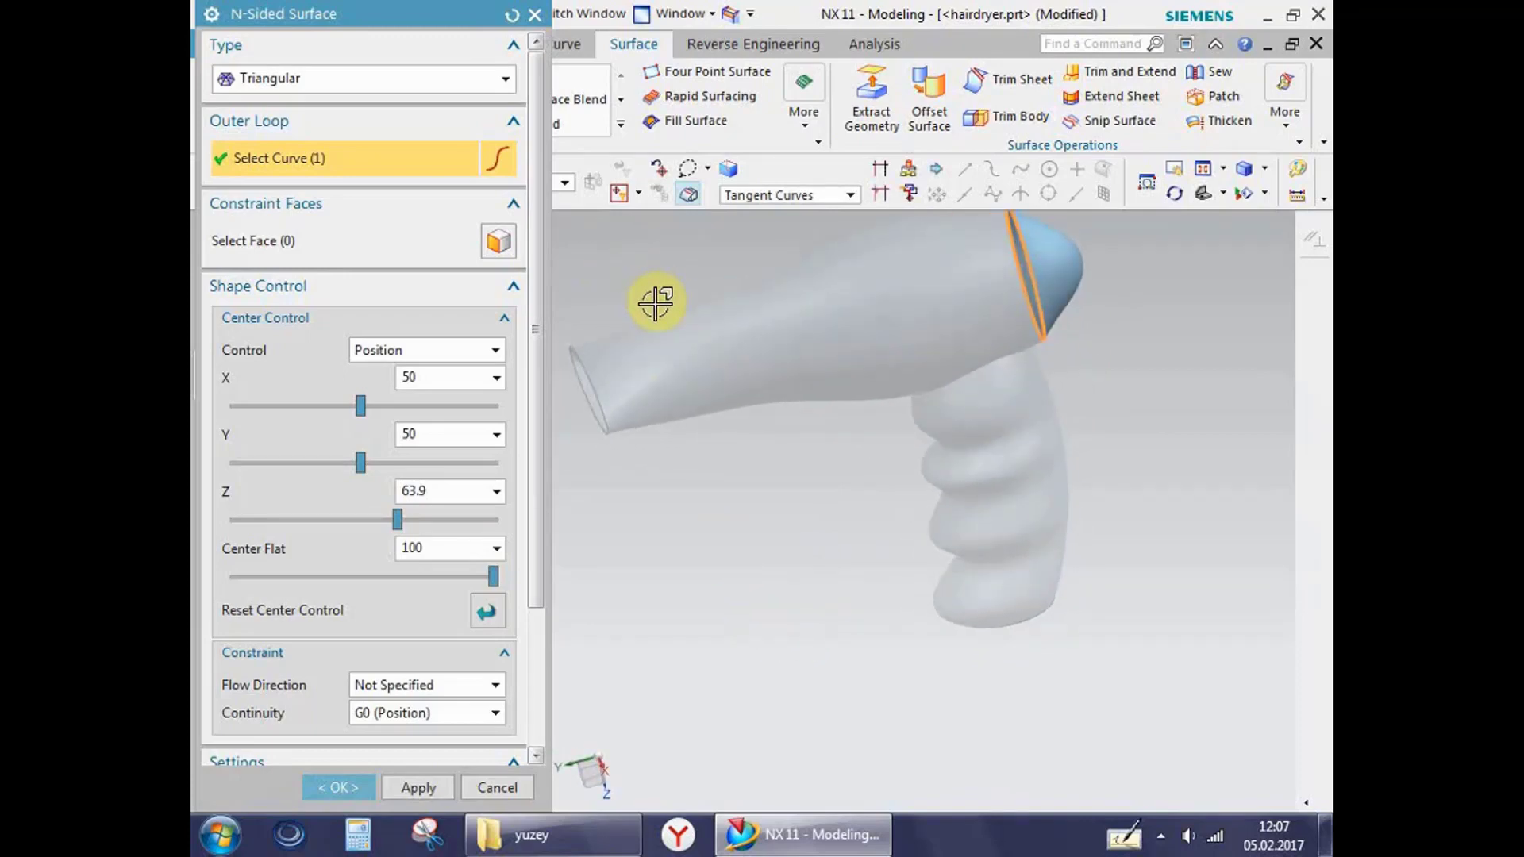
pyautogui.click(511, 15)
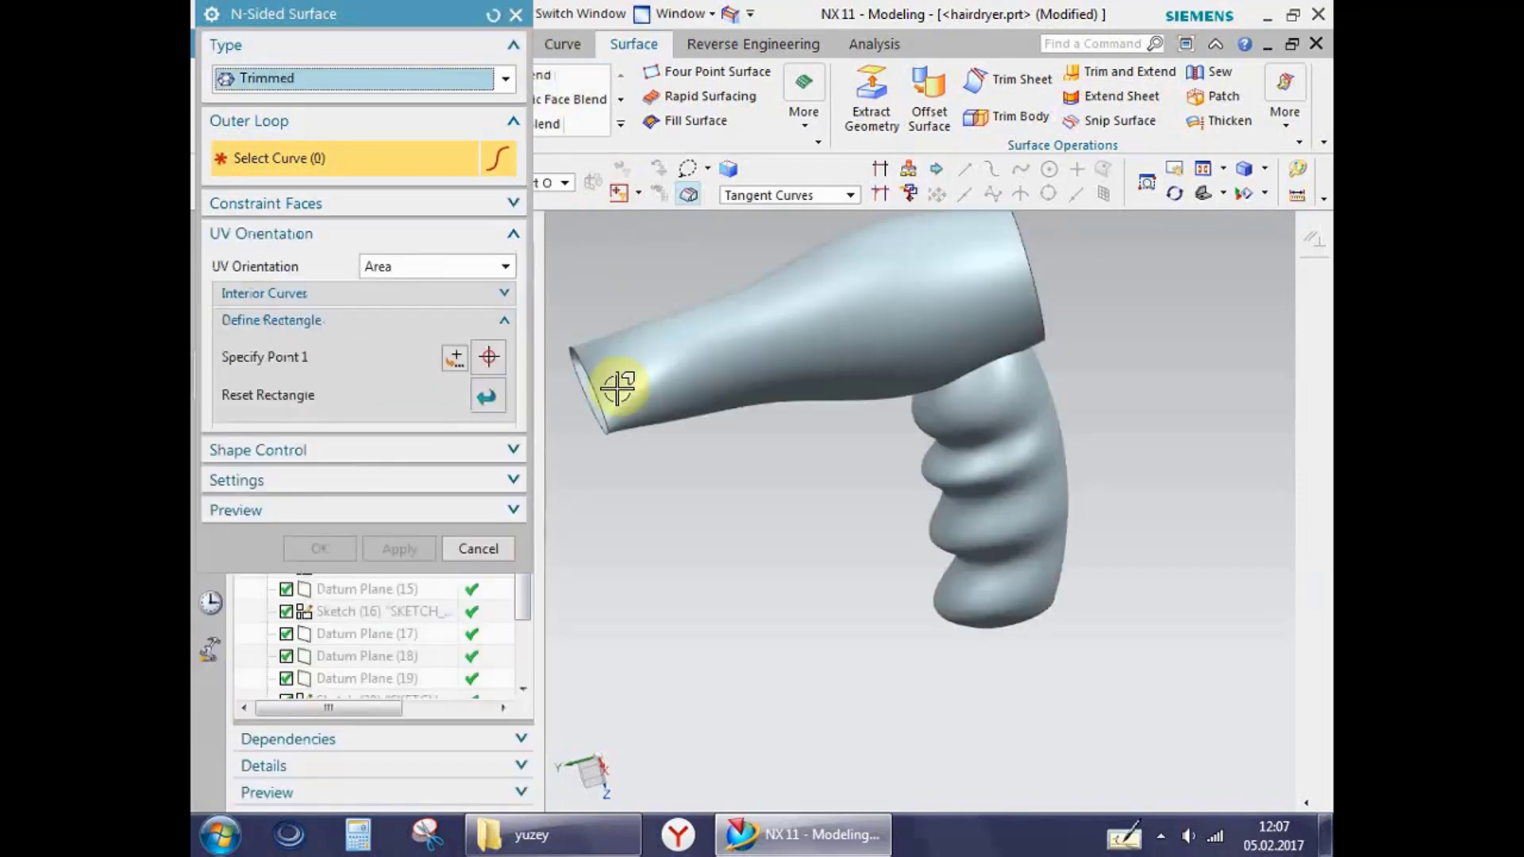
# Step: Cancel the N-sided surface and change the handle's Swept feature body type to Sheet
pyautogui.click(478, 548)
pyautogui.moveTo(734, 633)
pyautogui.mouseDown(button='middle')
pyautogui.moveTo(826, 585)
pyautogui.moveTo(844, 619)
pyautogui.moveTo(997, 582)
pyautogui.mouseUp(button='middle')
pyautogui.moveTo(878, 640); pyautogui.dragTo(804, 623, button='middle')
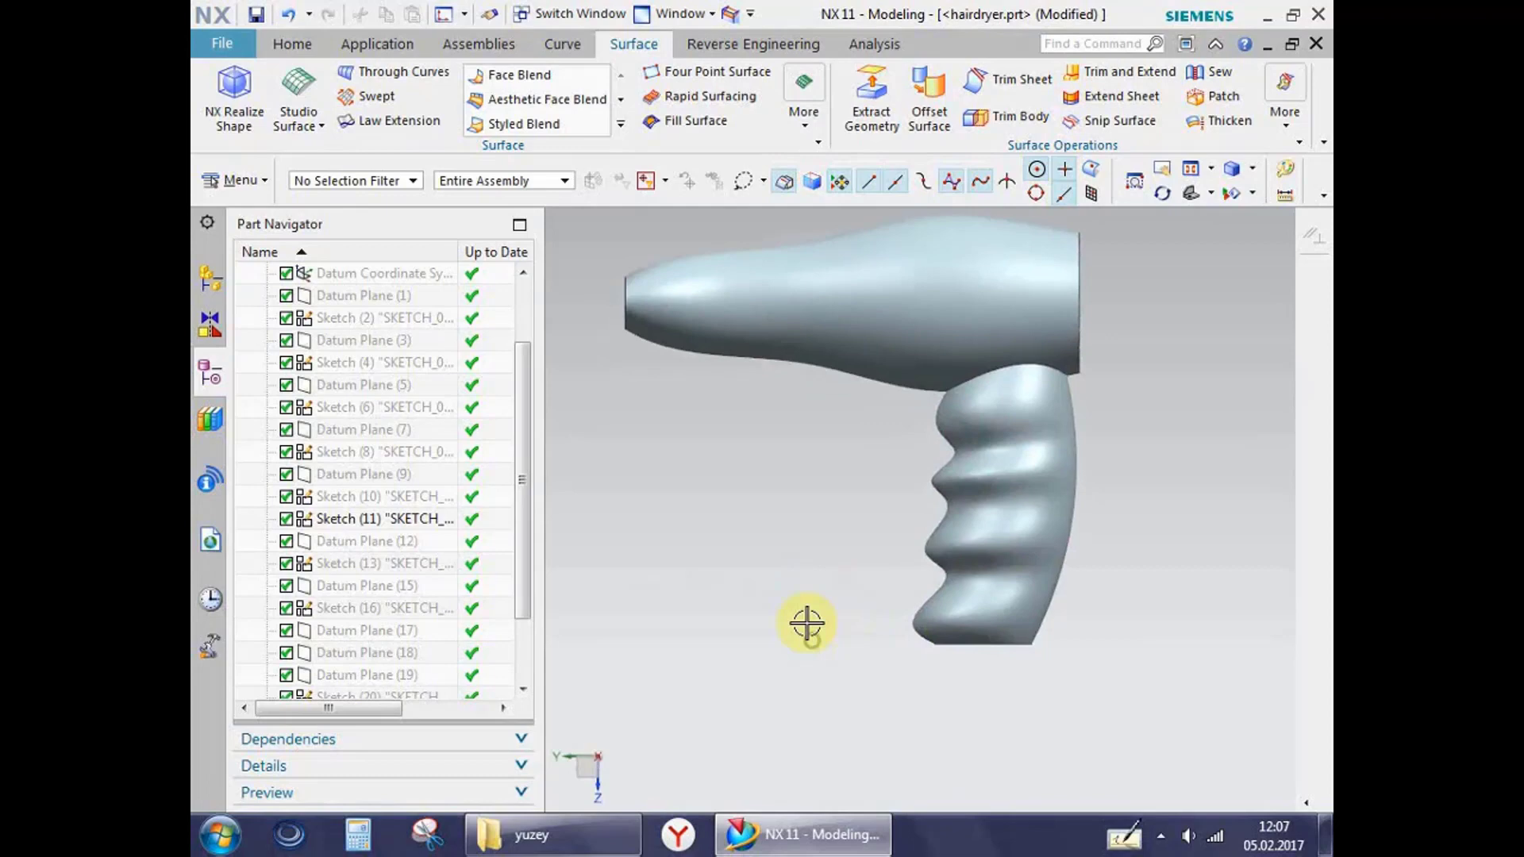
pyautogui.doubleClick(1036, 560)
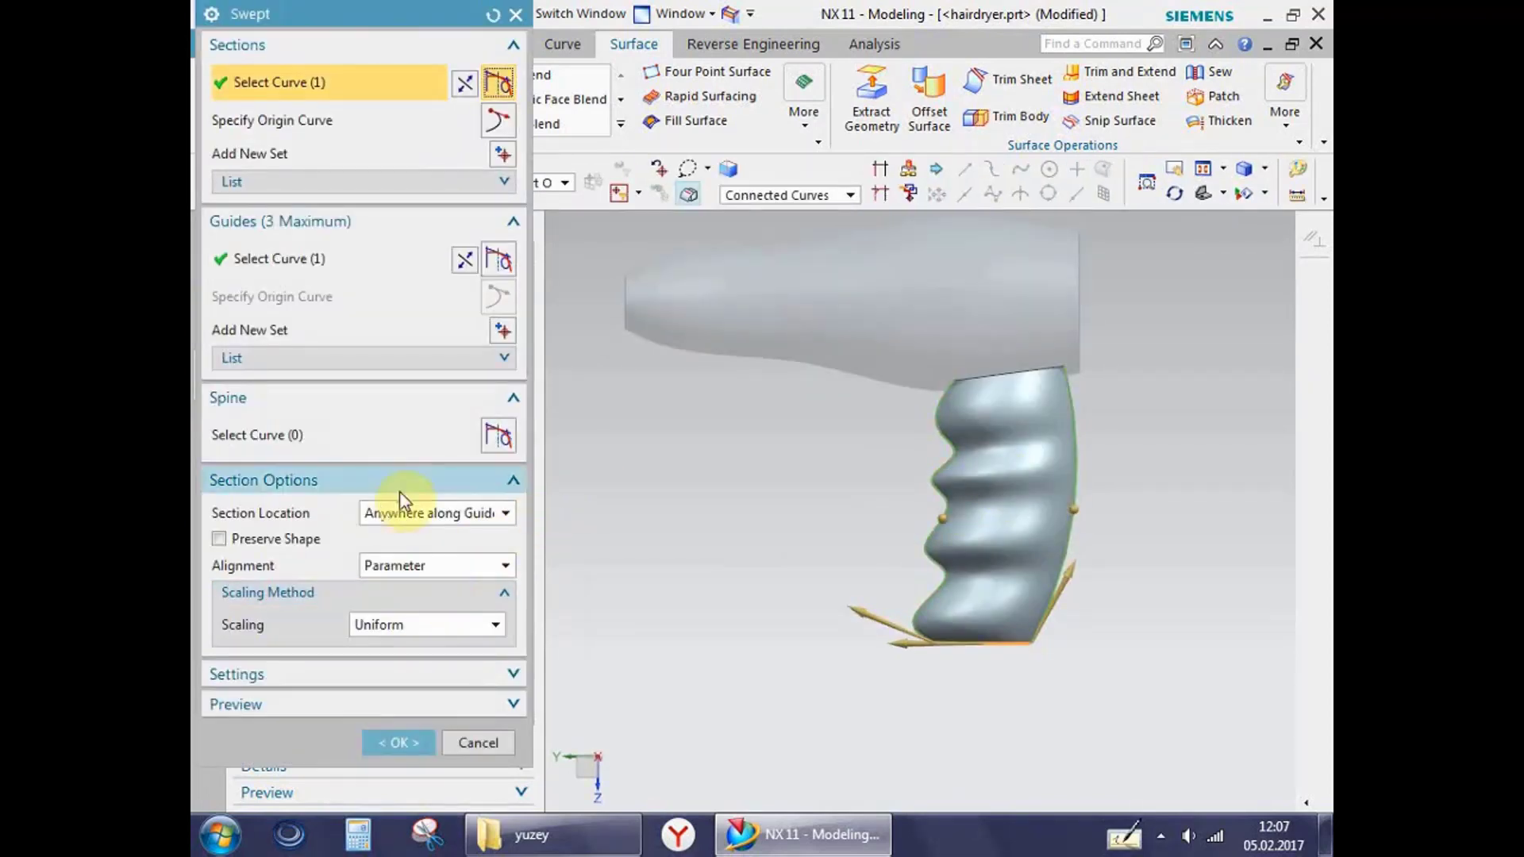
pyautogui.click(354, 674)
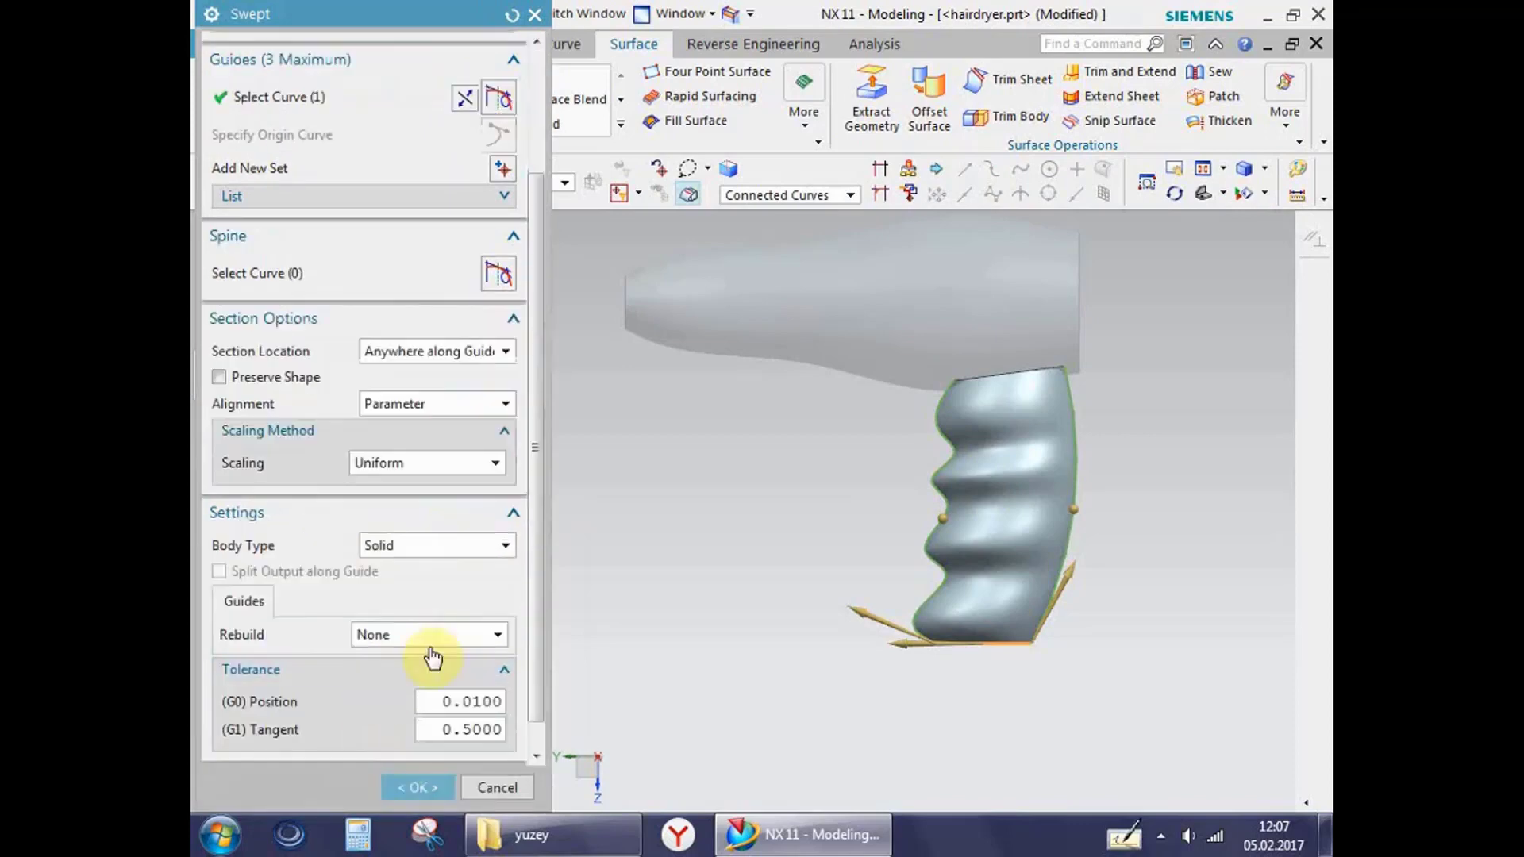
pyautogui.click(434, 546)
pyautogui.click(413, 587)
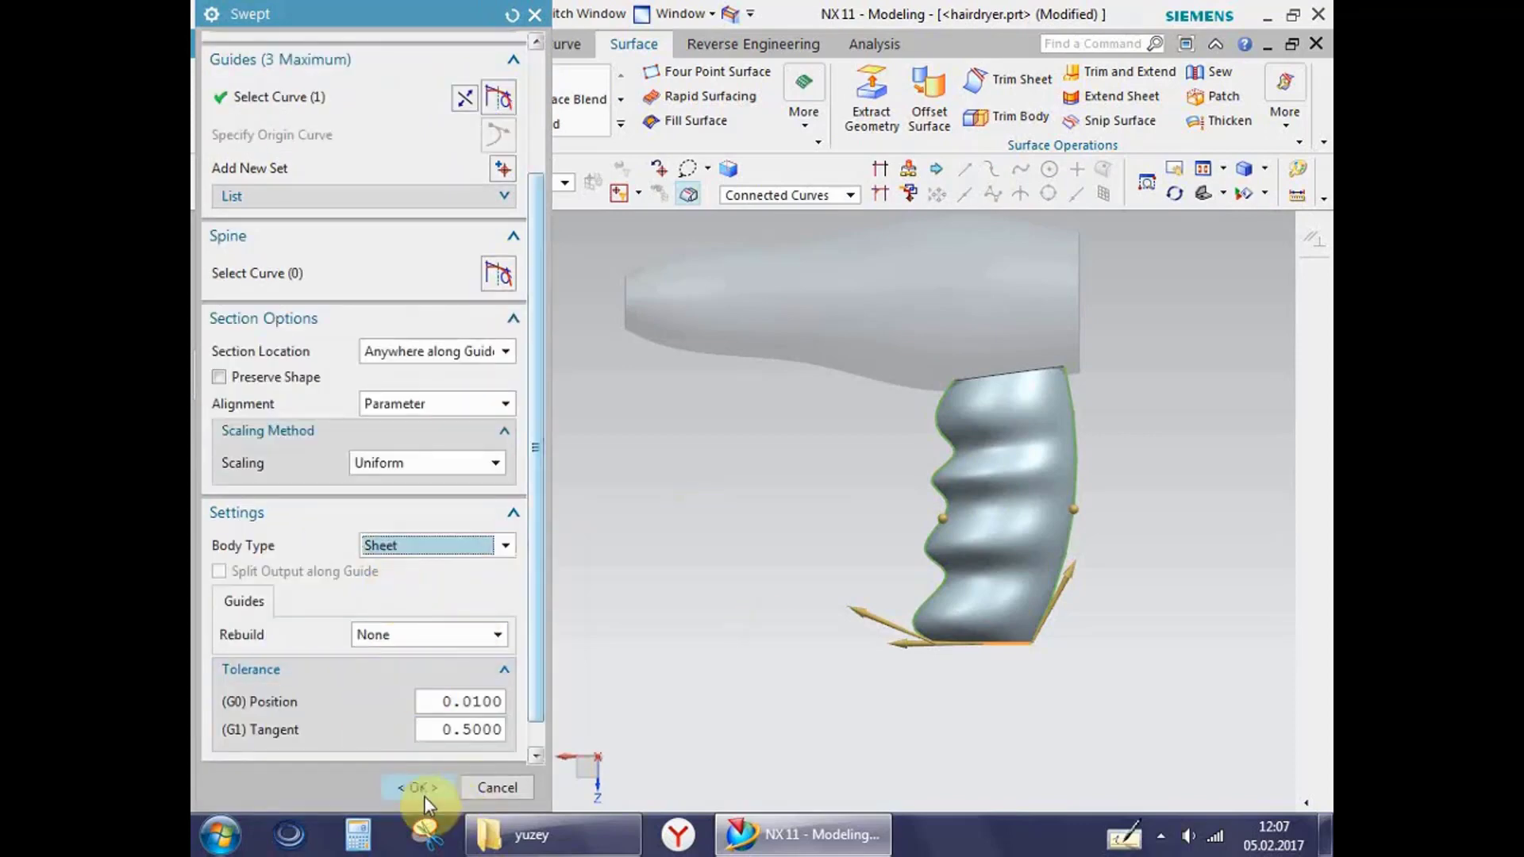
pyautogui.click(405, 787)
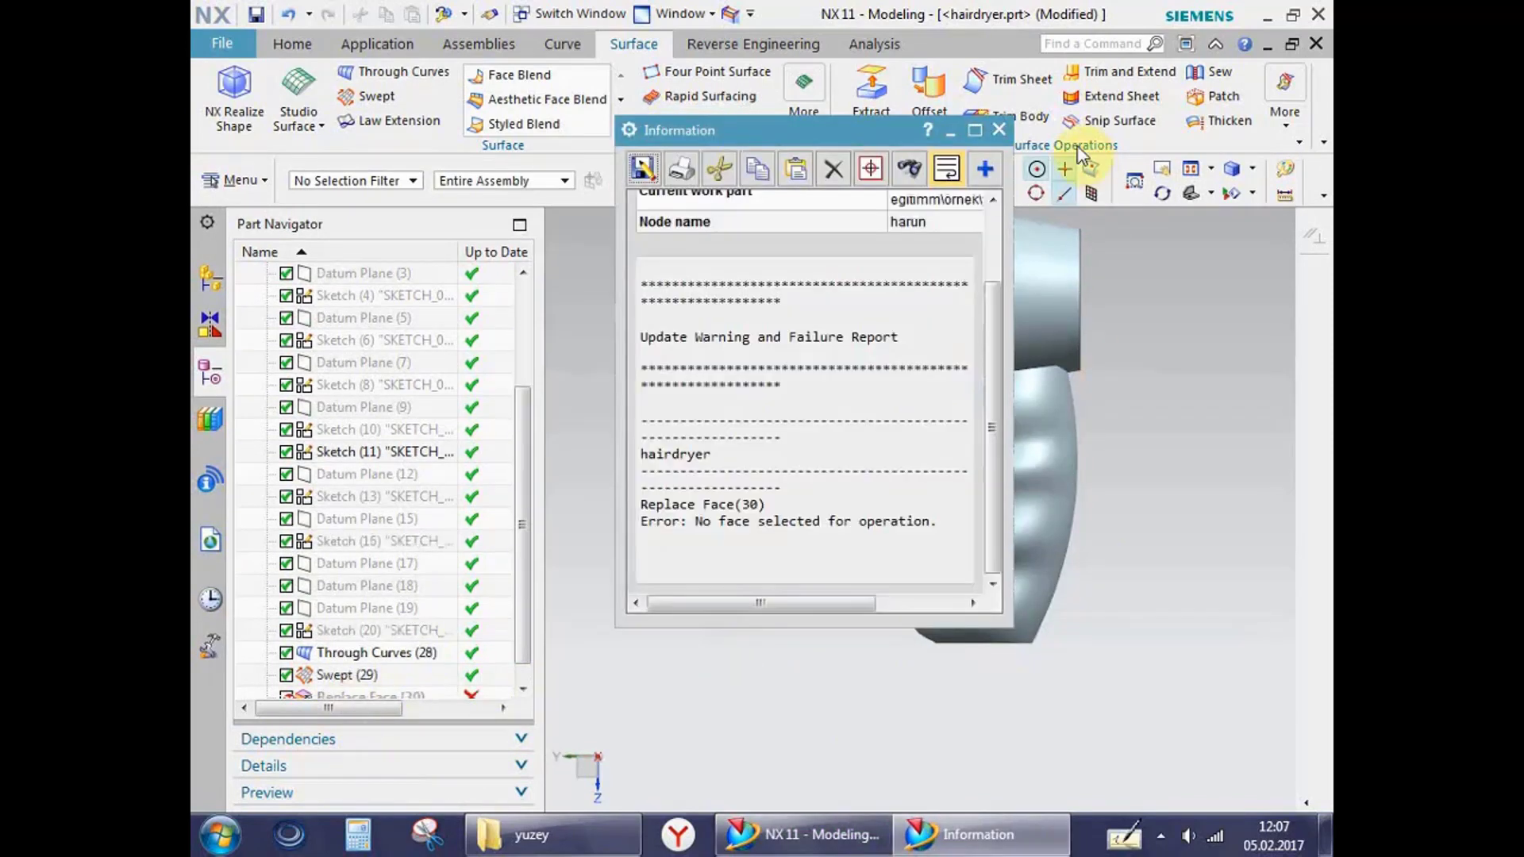
pyautogui.click(998, 129)
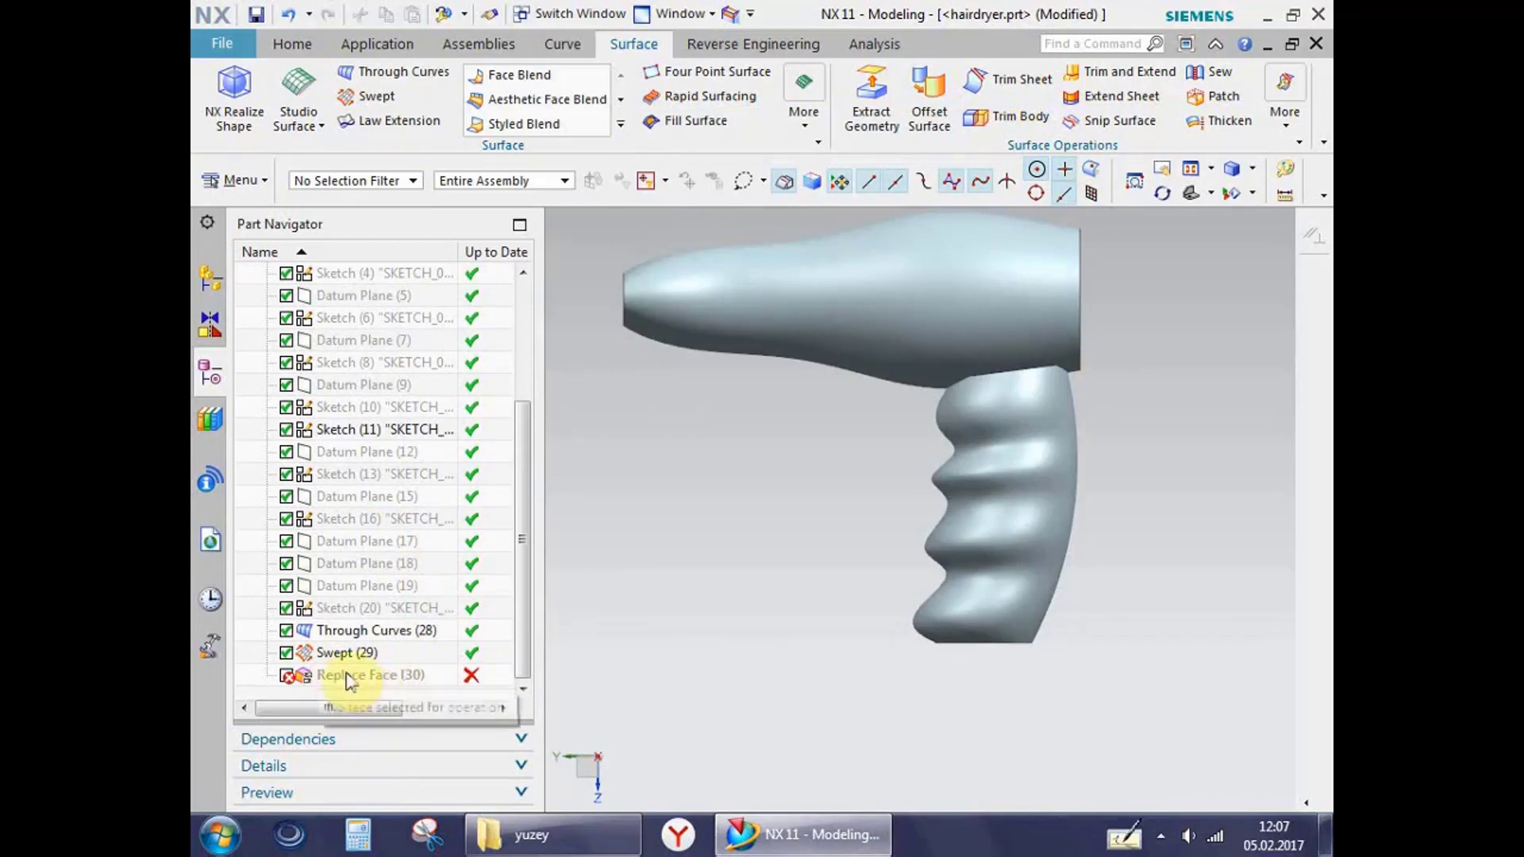
pyautogui.moveTo(712, 680)
pyautogui.mouseDown(button='middle')
pyautogui.moveTo(783, 584)
pyautogui.moveTo(769, 646)
pyautogui.moveTo(786, 584)
pyautogui.moveTo(772, 629)
pyautogui.moveTo(774, 547)
pyautogui.mouseUp(button='middle')
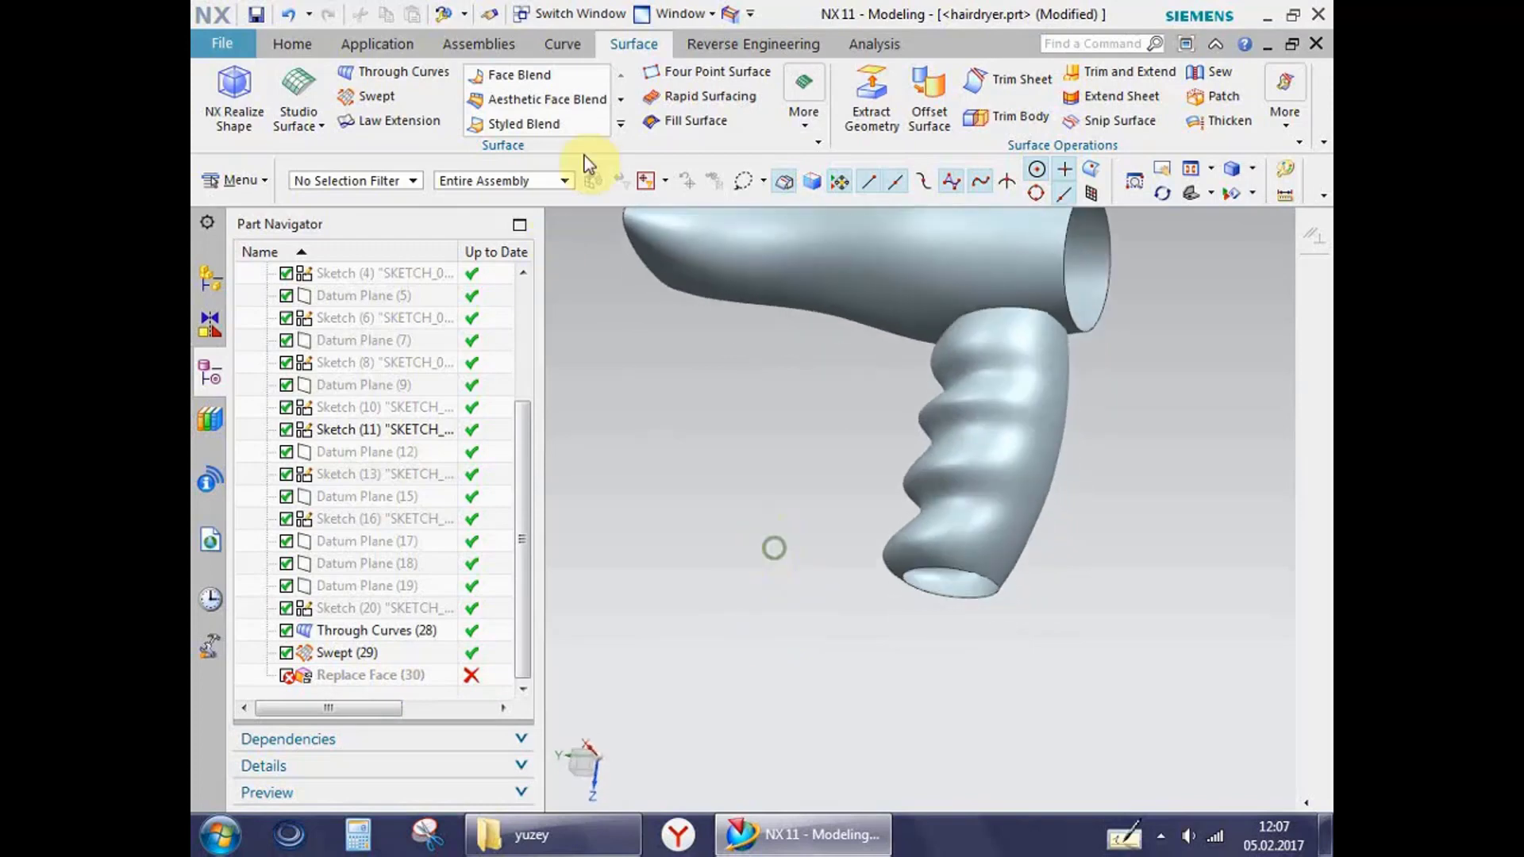
# Step: Start a Triangular N-sided surface bounded by the handle's bottom edge, with Center Control shown
pyautogui.click(803, 104)
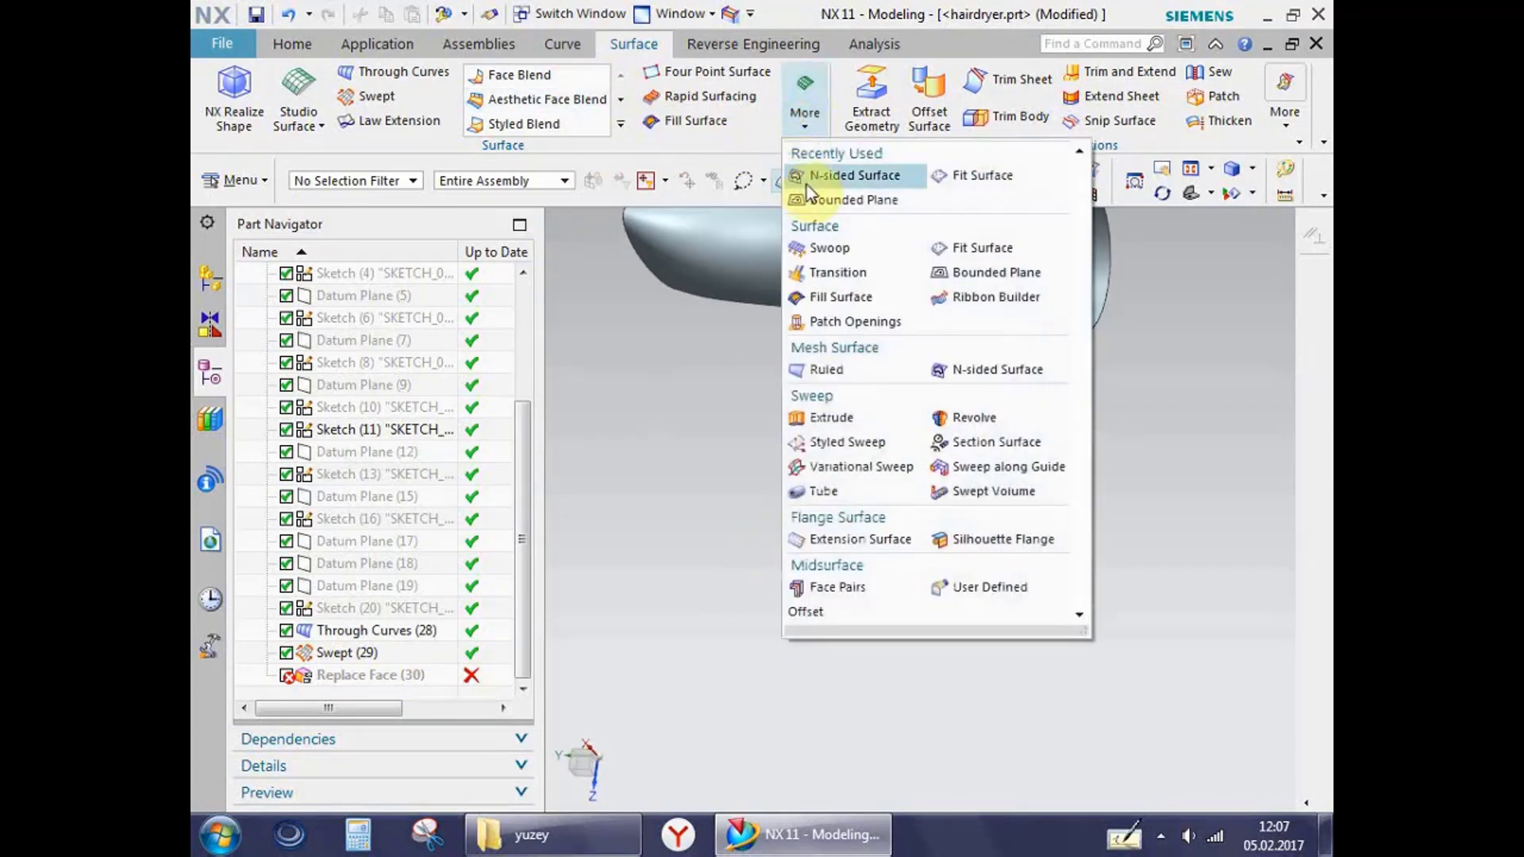
pyautogui.click(825, 176)
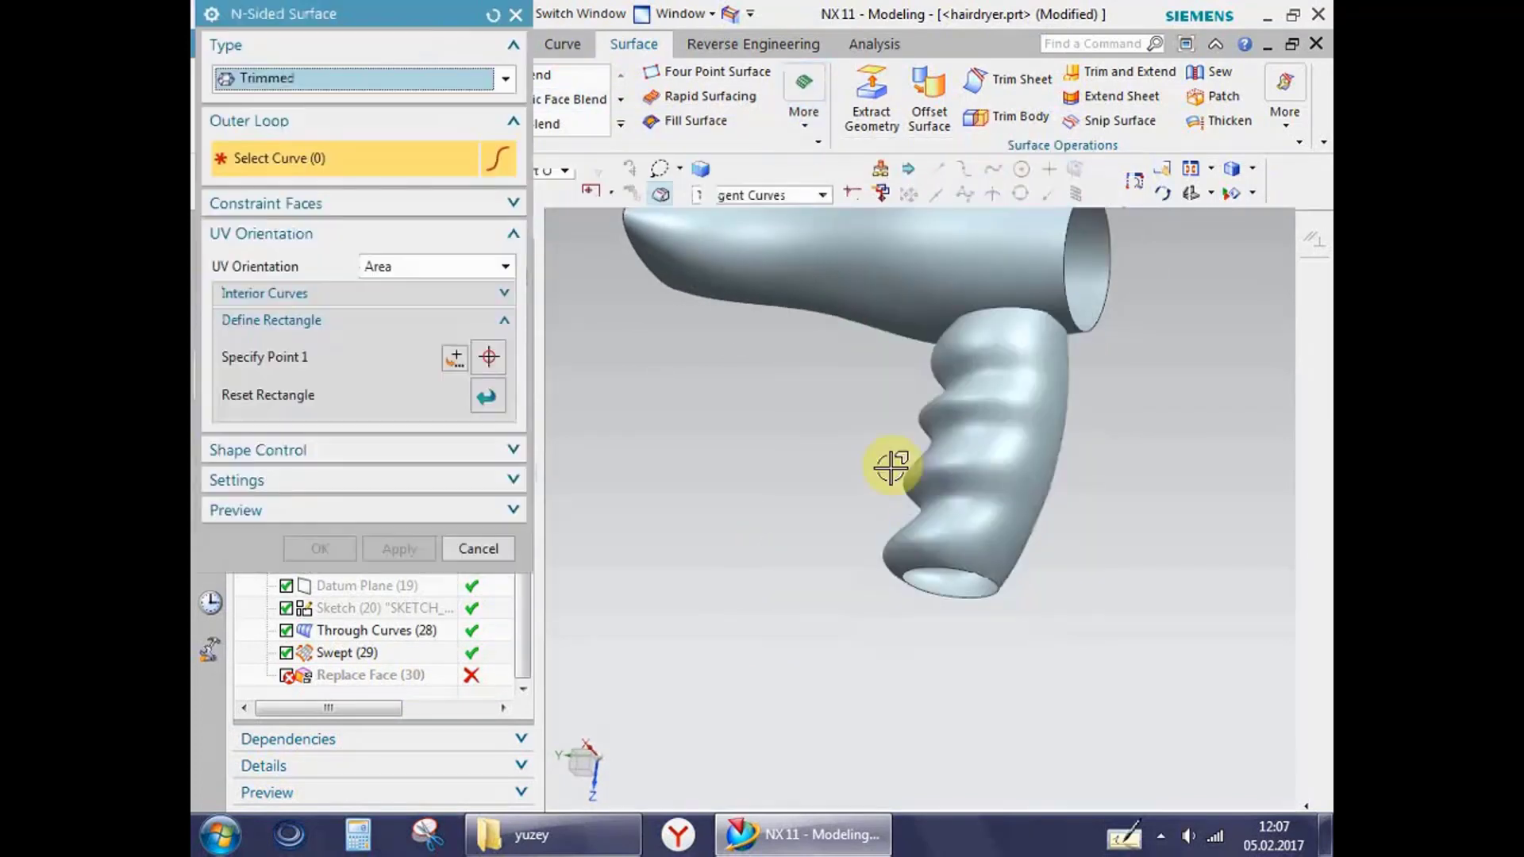
pyautogui.click(946, 579)
pyautogui.click(299, 75)
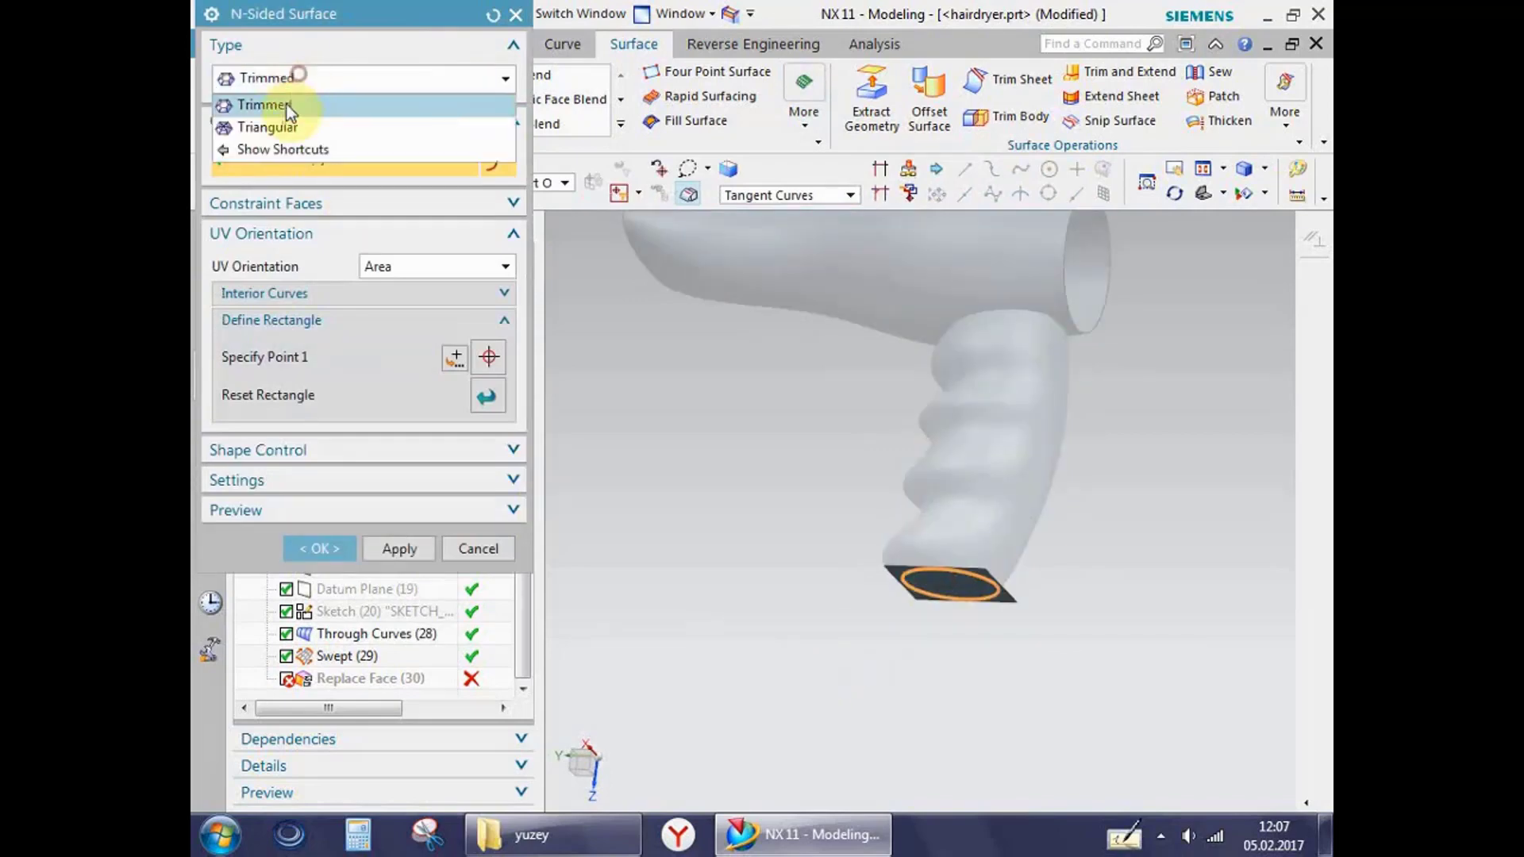
pyautogui.click(288, 122)
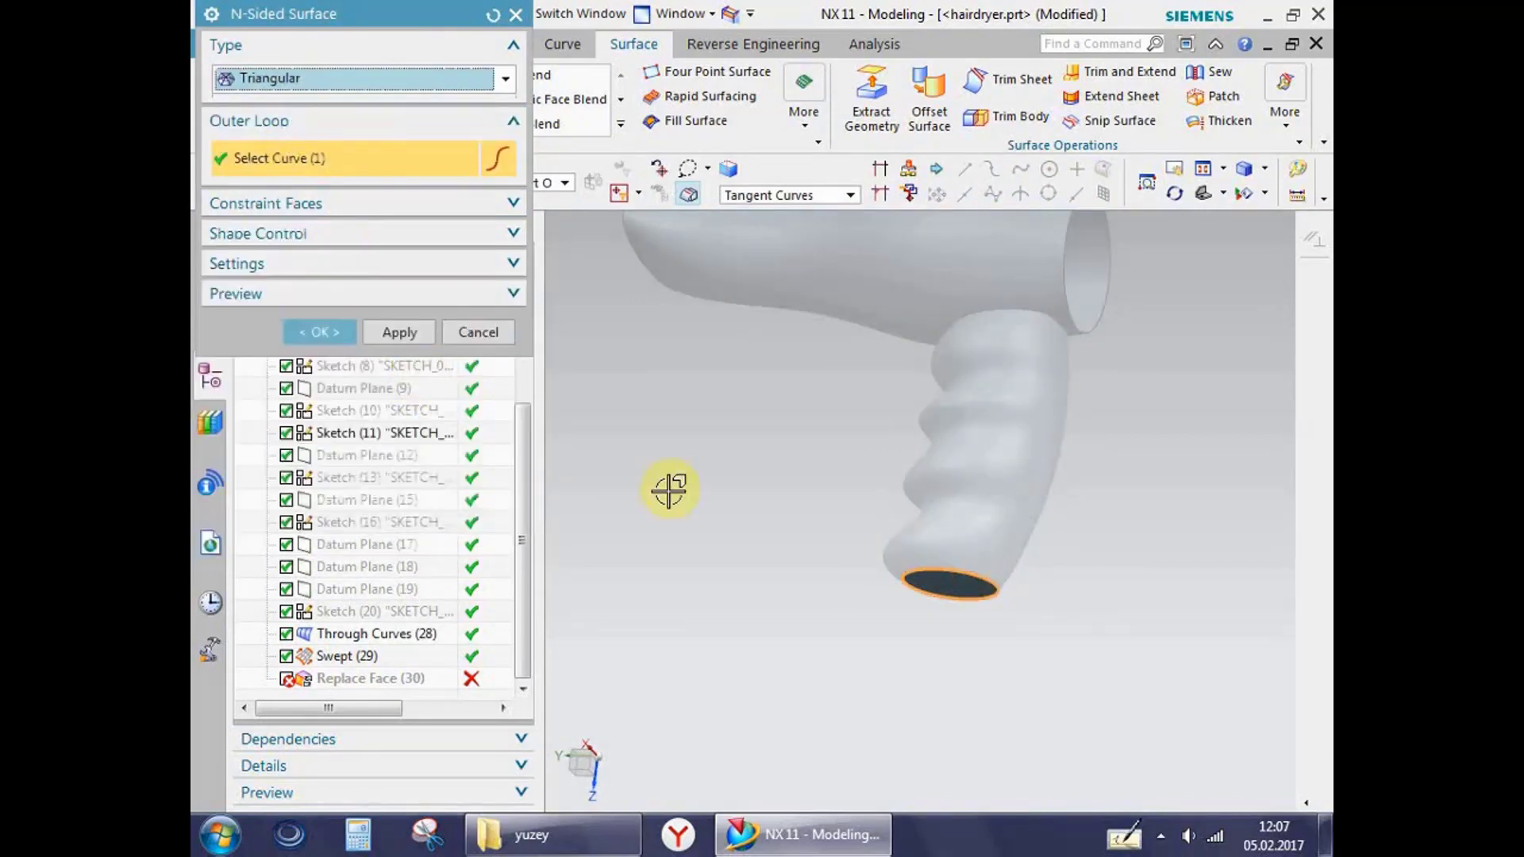
pyautogui.click(321, 234)
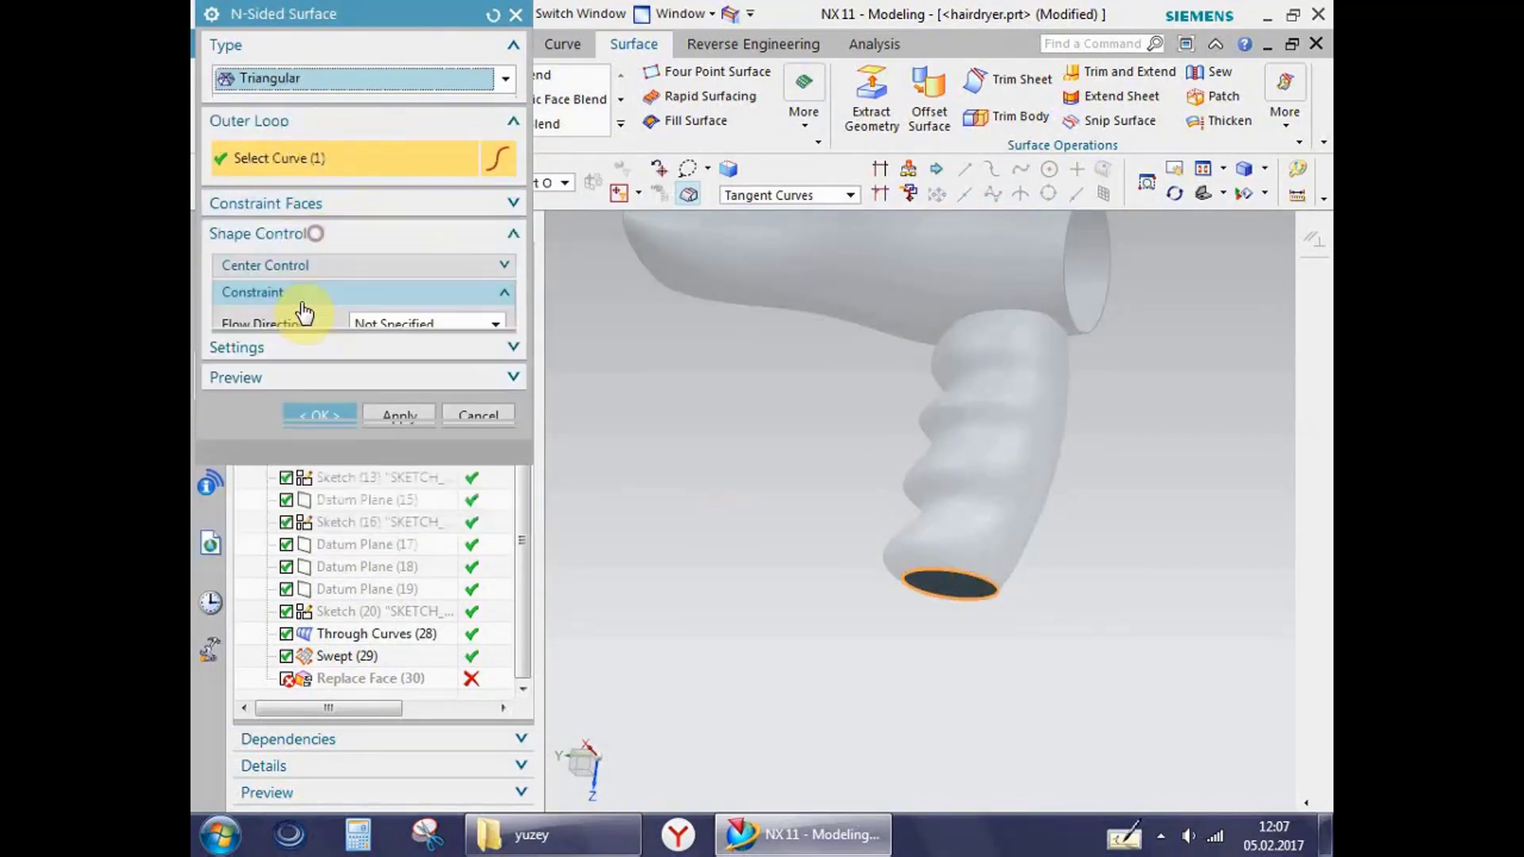
pyautogui.click(293, 267)
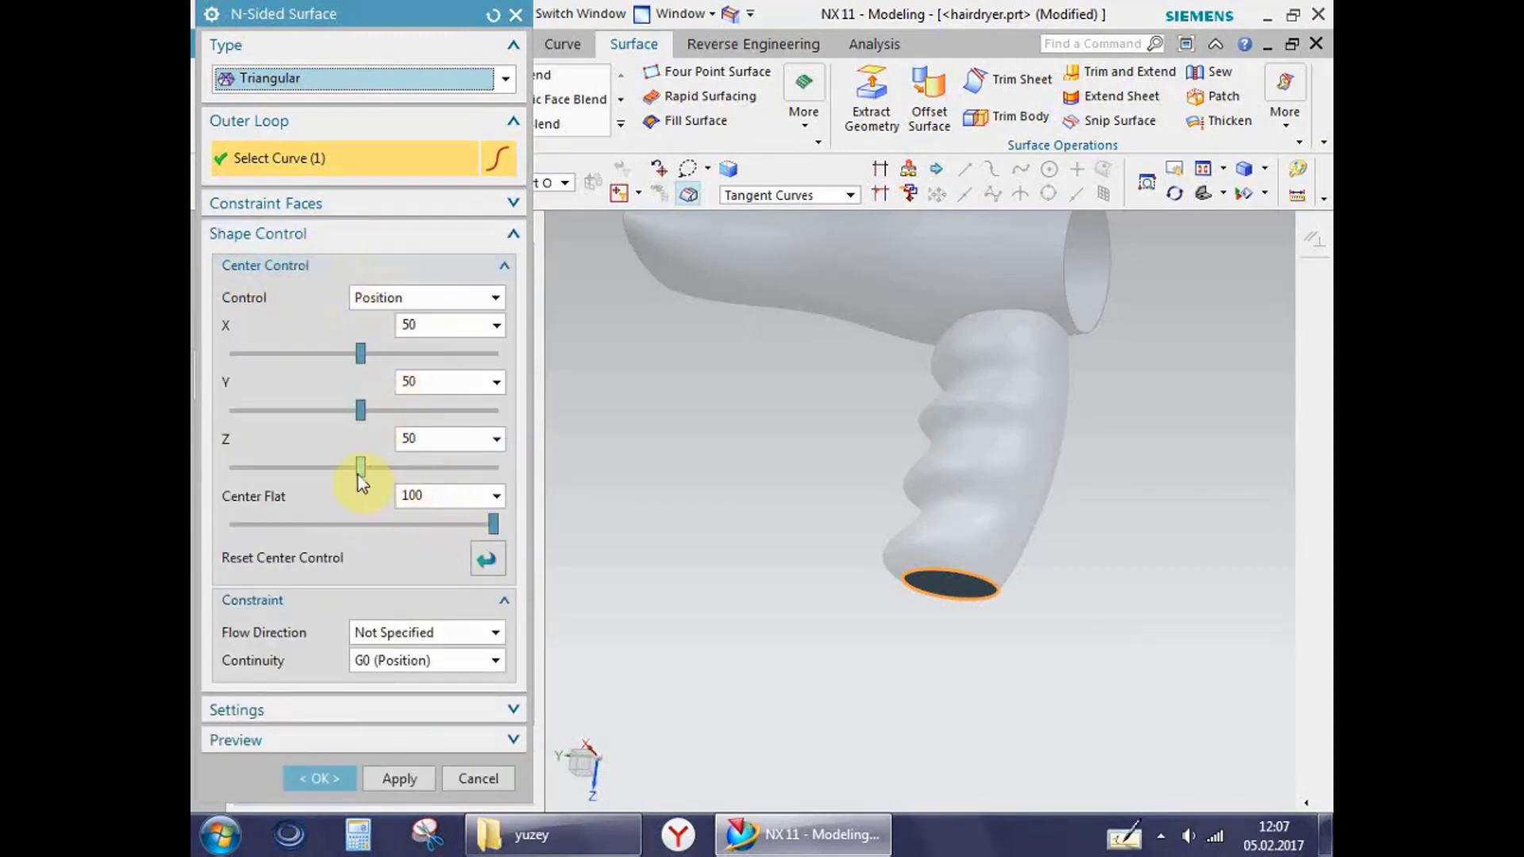
# Step: Pull the cap's centre into a pointed cone (Y 93.9, Z 79) and create it
pyautogui.moveTo(360, 468); pyautogui.dragTo(437, 482)
pyautogui.moveTo(860, 569); pyautogui.dragTo(883, 620, button='middle')
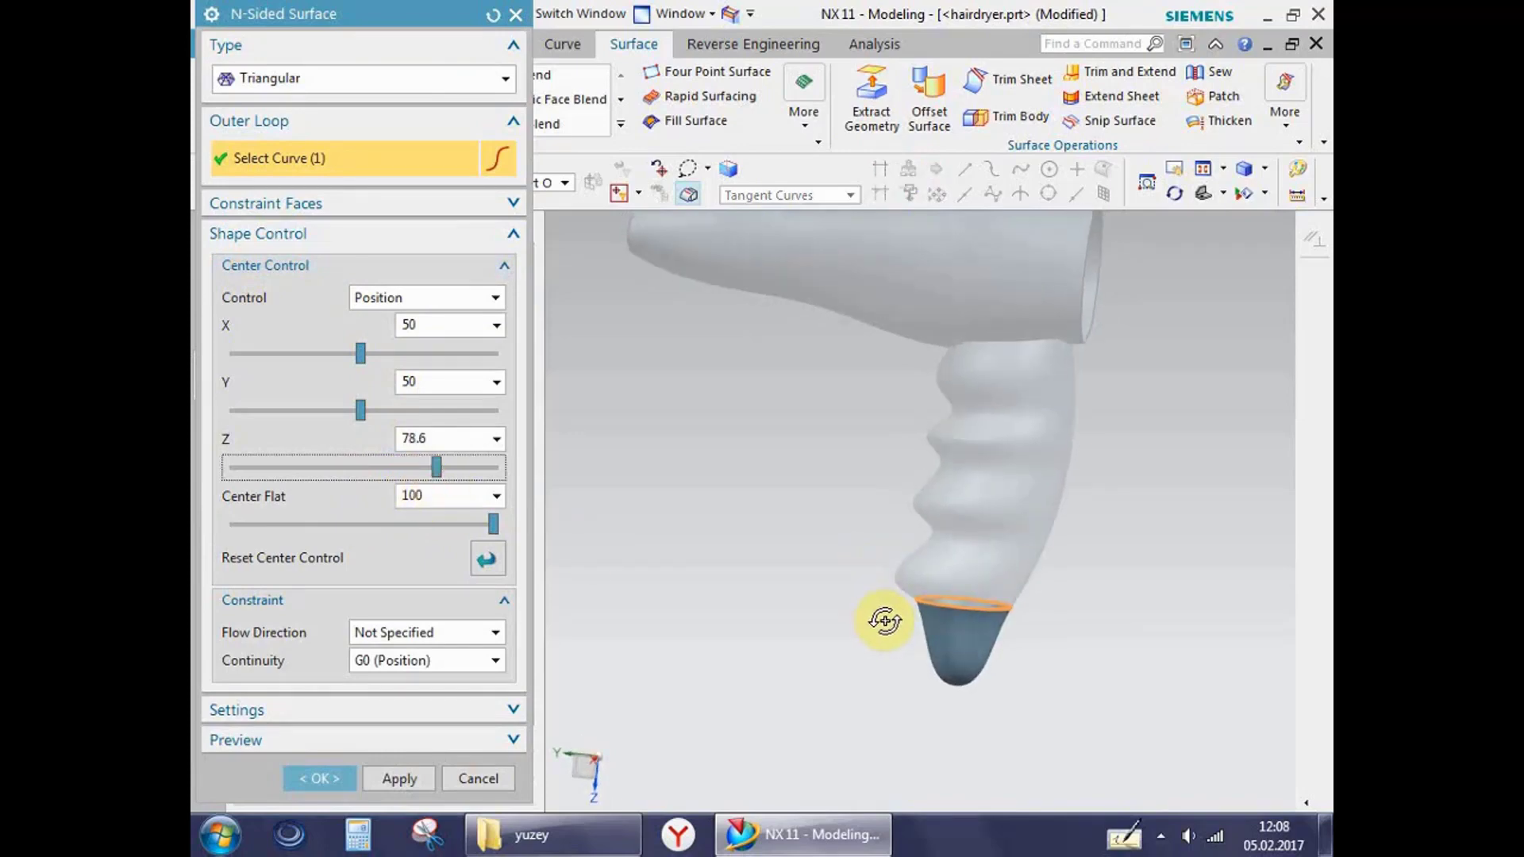
pyautogui.moveTo(360, 410); pyautogui.dragTo(423, 436)
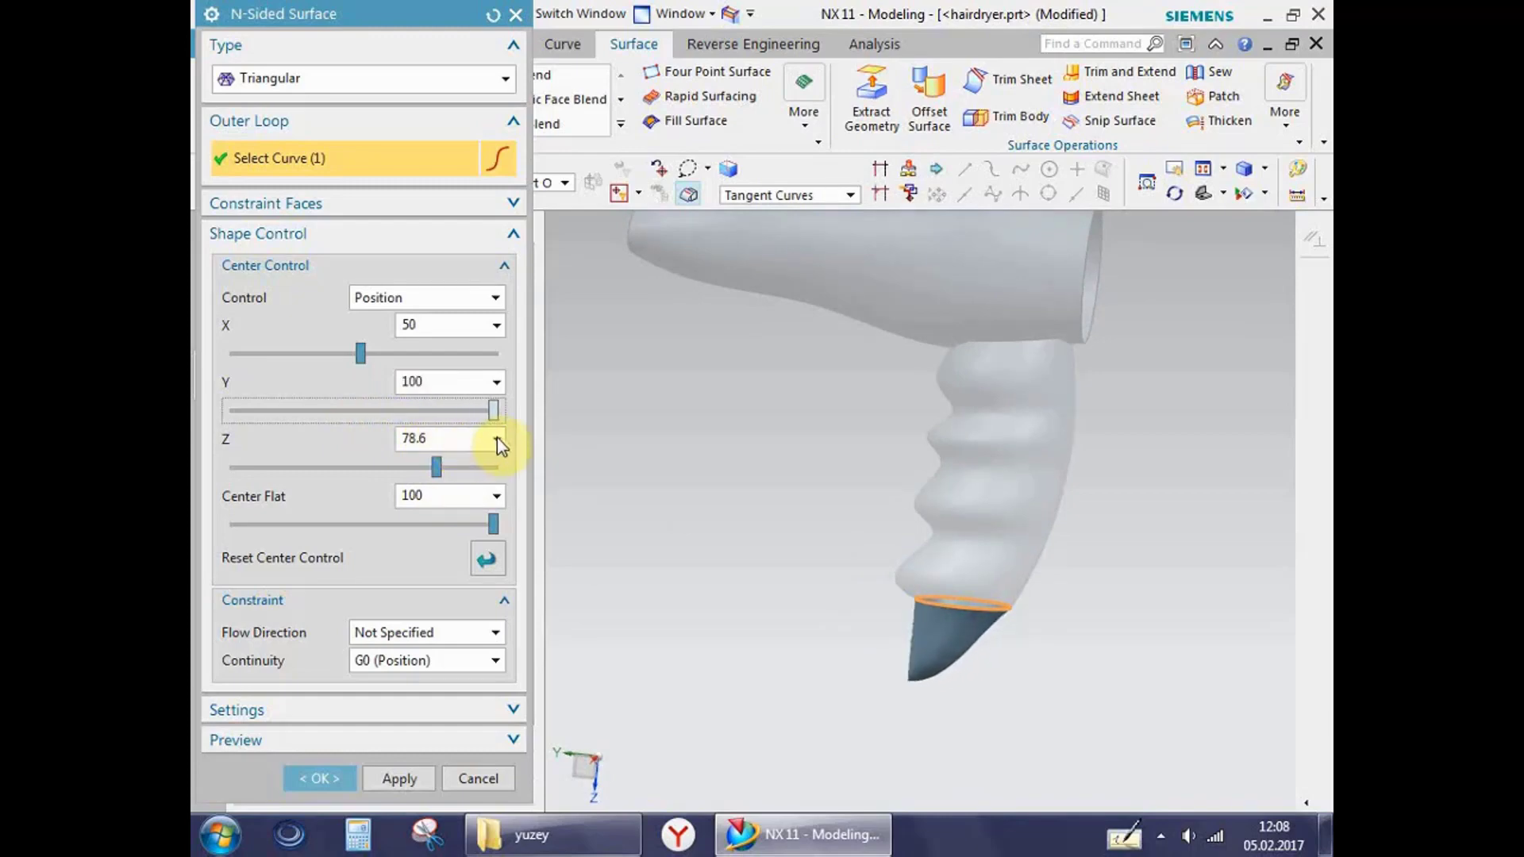
pyautogui.click(493, 524)
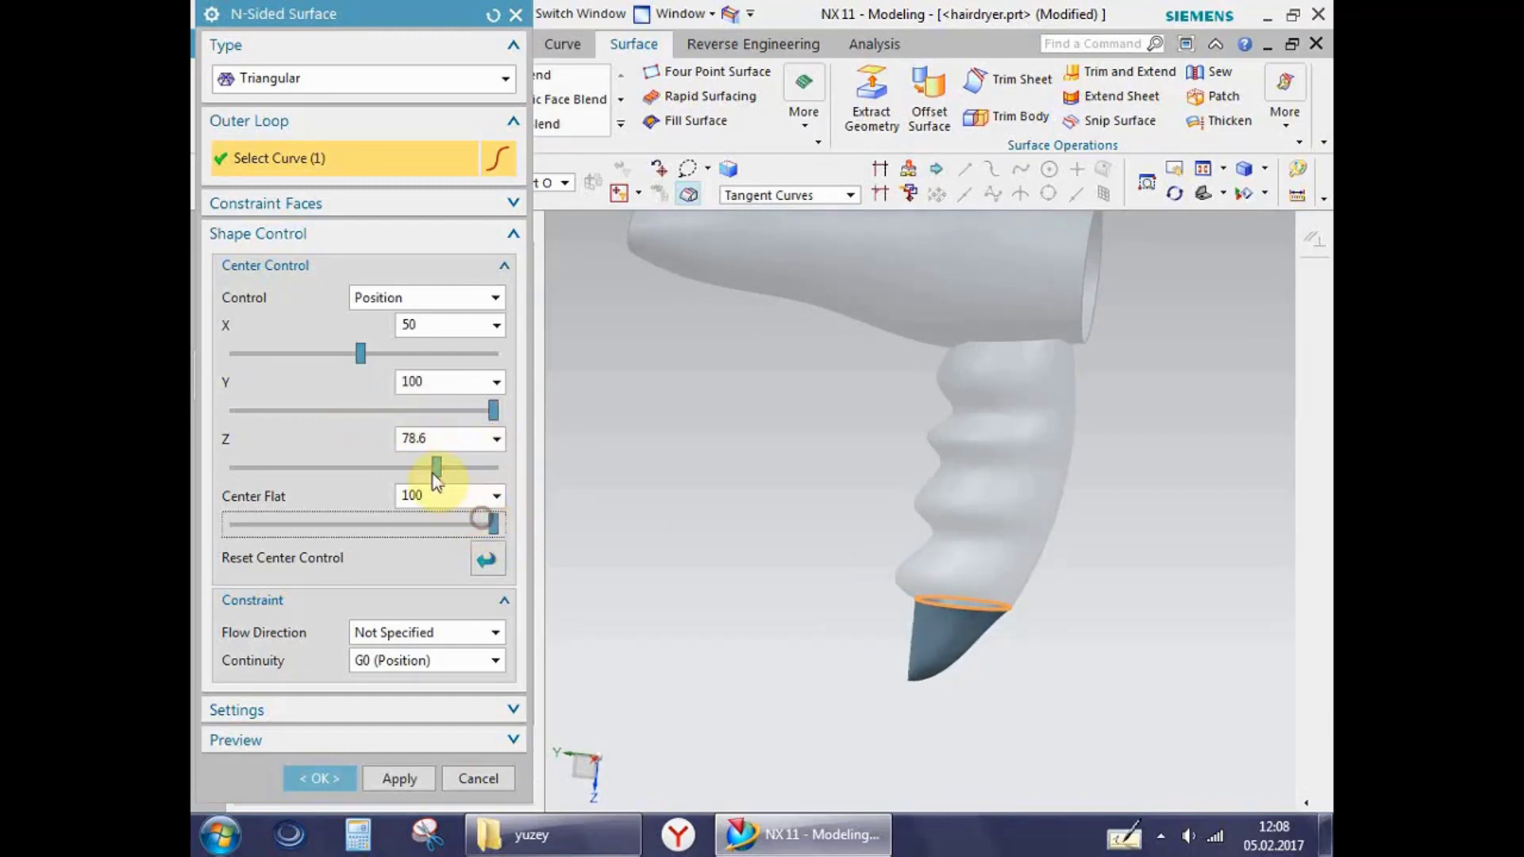
pyautogui.moveTo(436, 468); pyautogui.dragTo(460, 476)
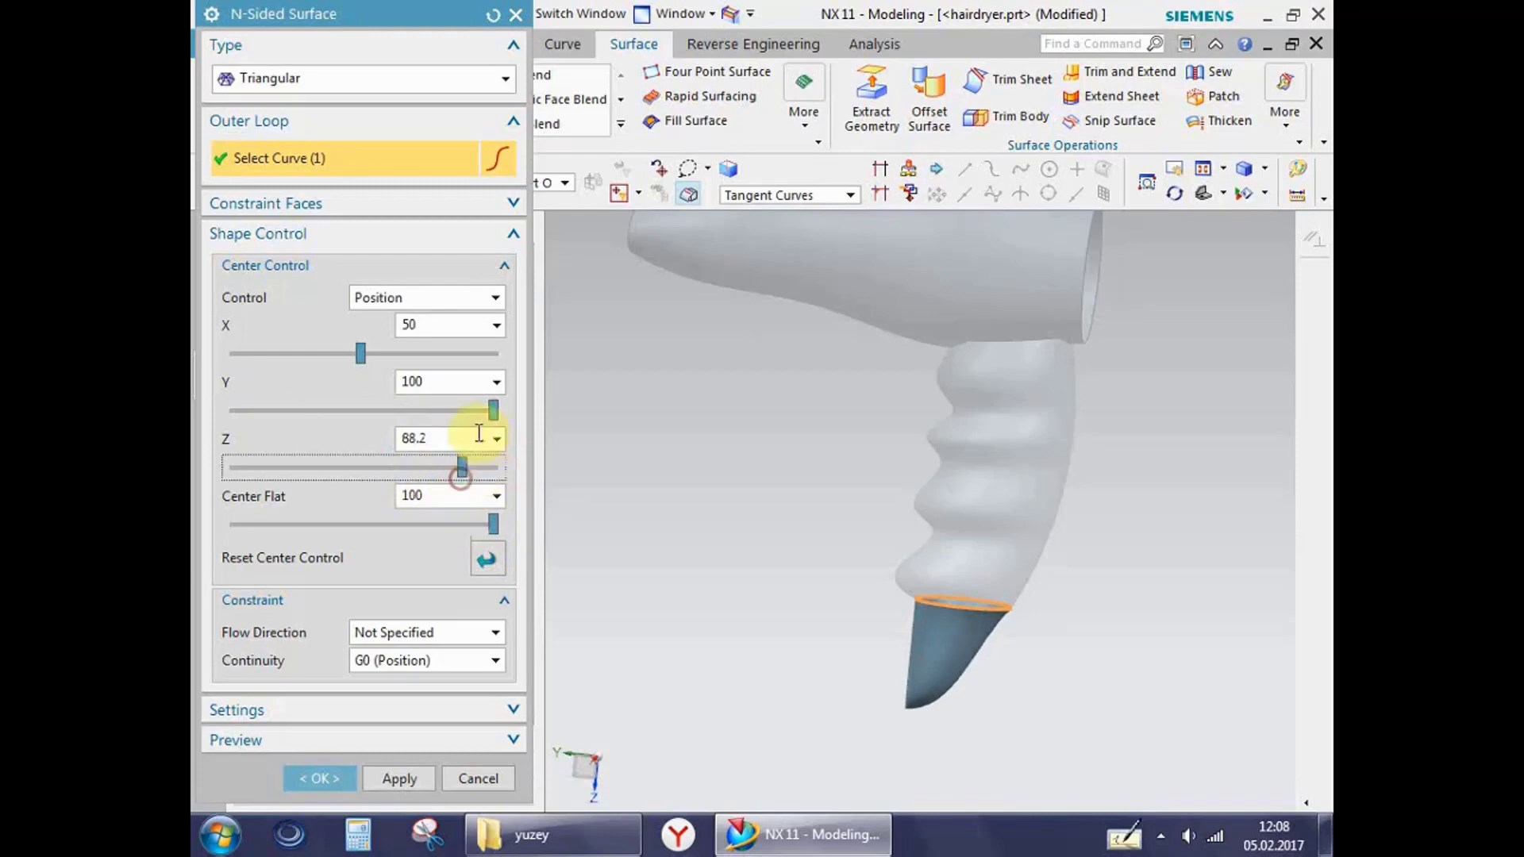
pyautogui.moveTo(488, 410)
pyautogui.mouseDown()
pyautogui.moveTo(452, 411)
pyautogui.moveTo(472, 414)
pyautogui.mouseUp()
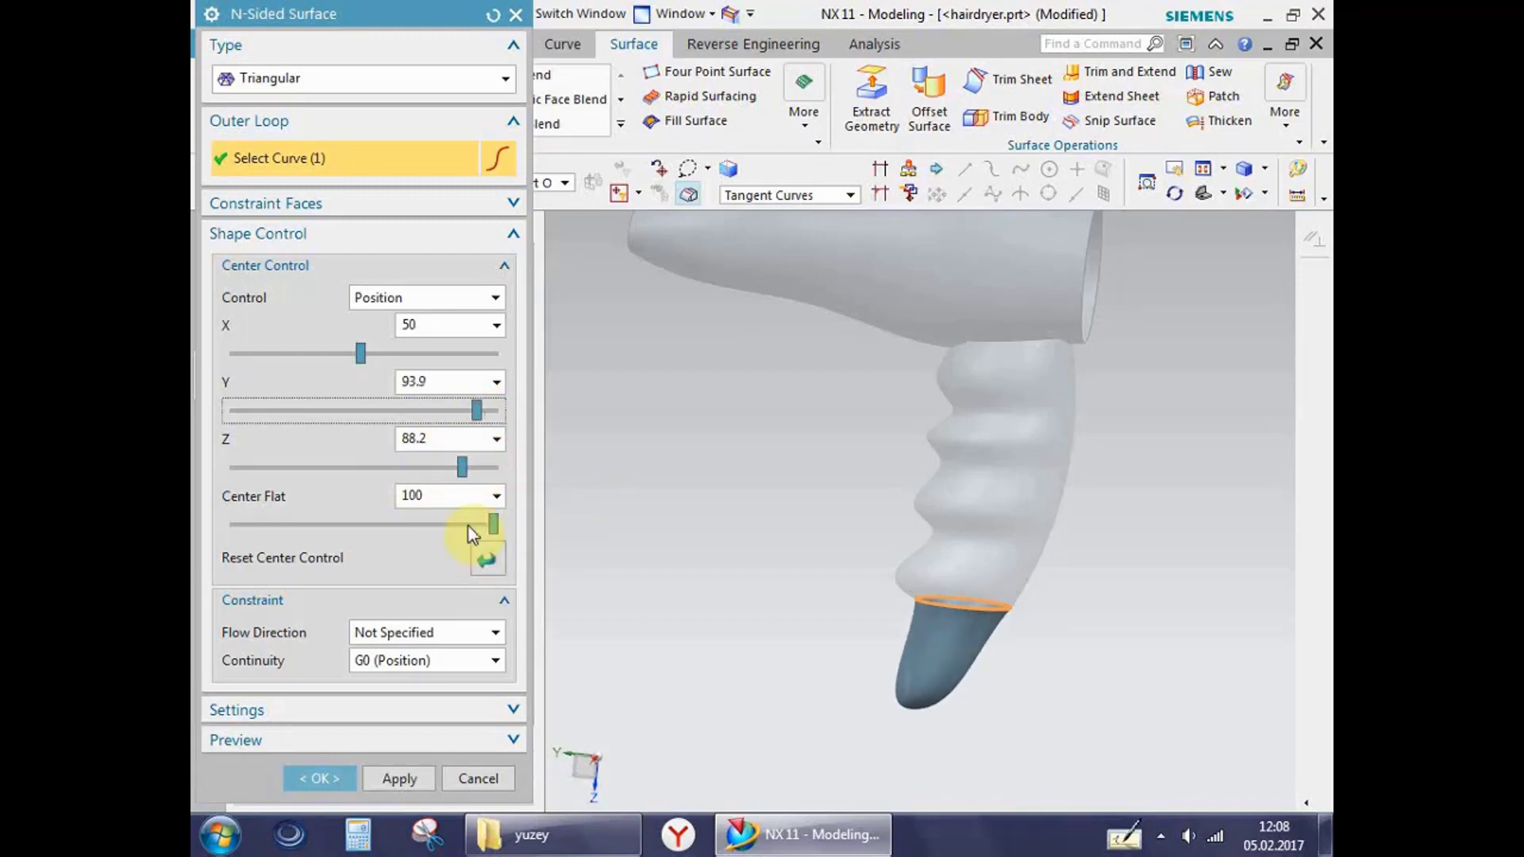
pyautogui.moveTo(450, 468); pyautogui.dragTo(437, 468)
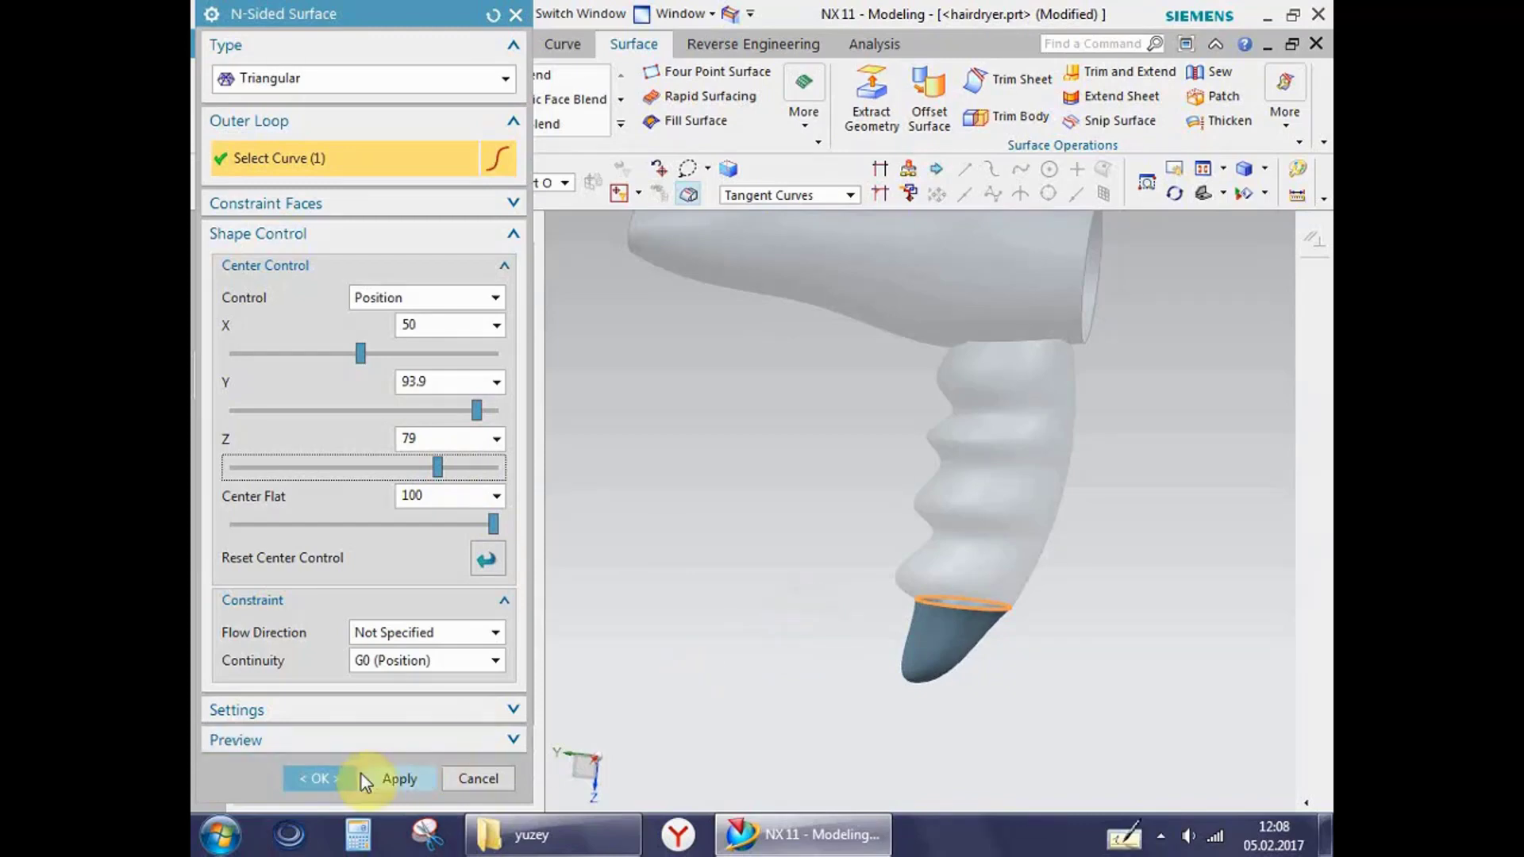
pyautogui.click(332, 780)
pyautogui.moveTo(746, 631); pyautogui.dragTo(745, 626, button='middle')
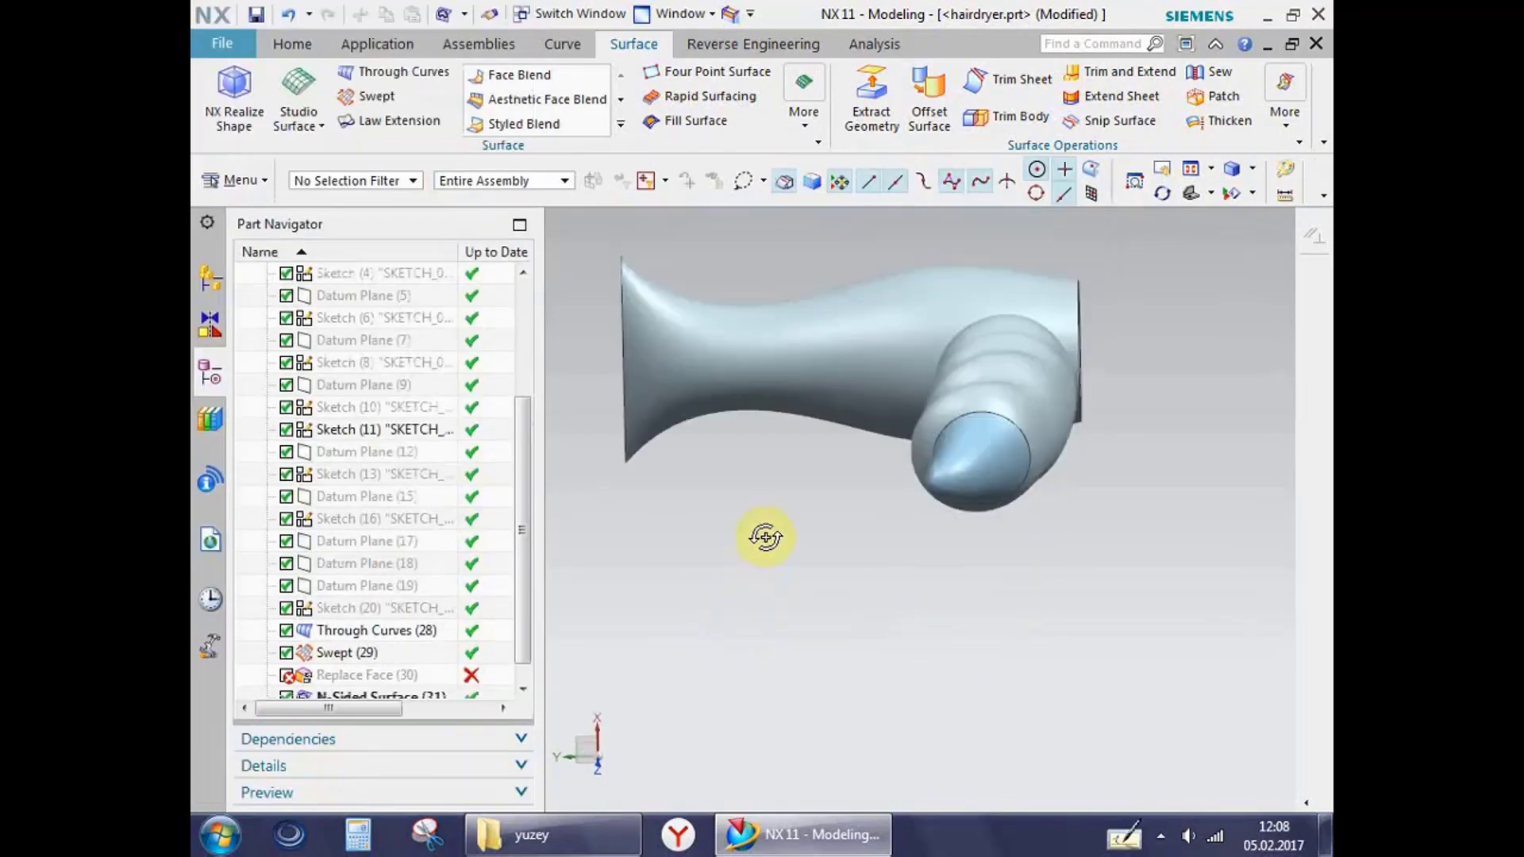
pyautogui.moveTo(1081, 609)
pyautogui.mouseDown(button='middle')
pyautogui.moveTo(1007, 527)
pyautogui.moveTo(939, 584)
pyautogui.moveTo(987, 563)
pyautogui.moveTo(1014, 503)
pyautogui.moveTo(1031, 534)
pyautogui.moveTo(950, 534)
pyautogui.moveTo(1010, 544)
pyautogui.moveTo(1016, 517)
pyautogui.moveTo(1023, 555)
pyautogui.moveTo(981, 554)
pyautogui.moveTo(997, 603)
pyautogui.moveTo(925, 303)
pyautogui.moveTo(867, 544)
pyautogui.moveTo(847, 527)
pyautogui.moveTo(861, 527)
pyautogui.mouseUp(button='middle')
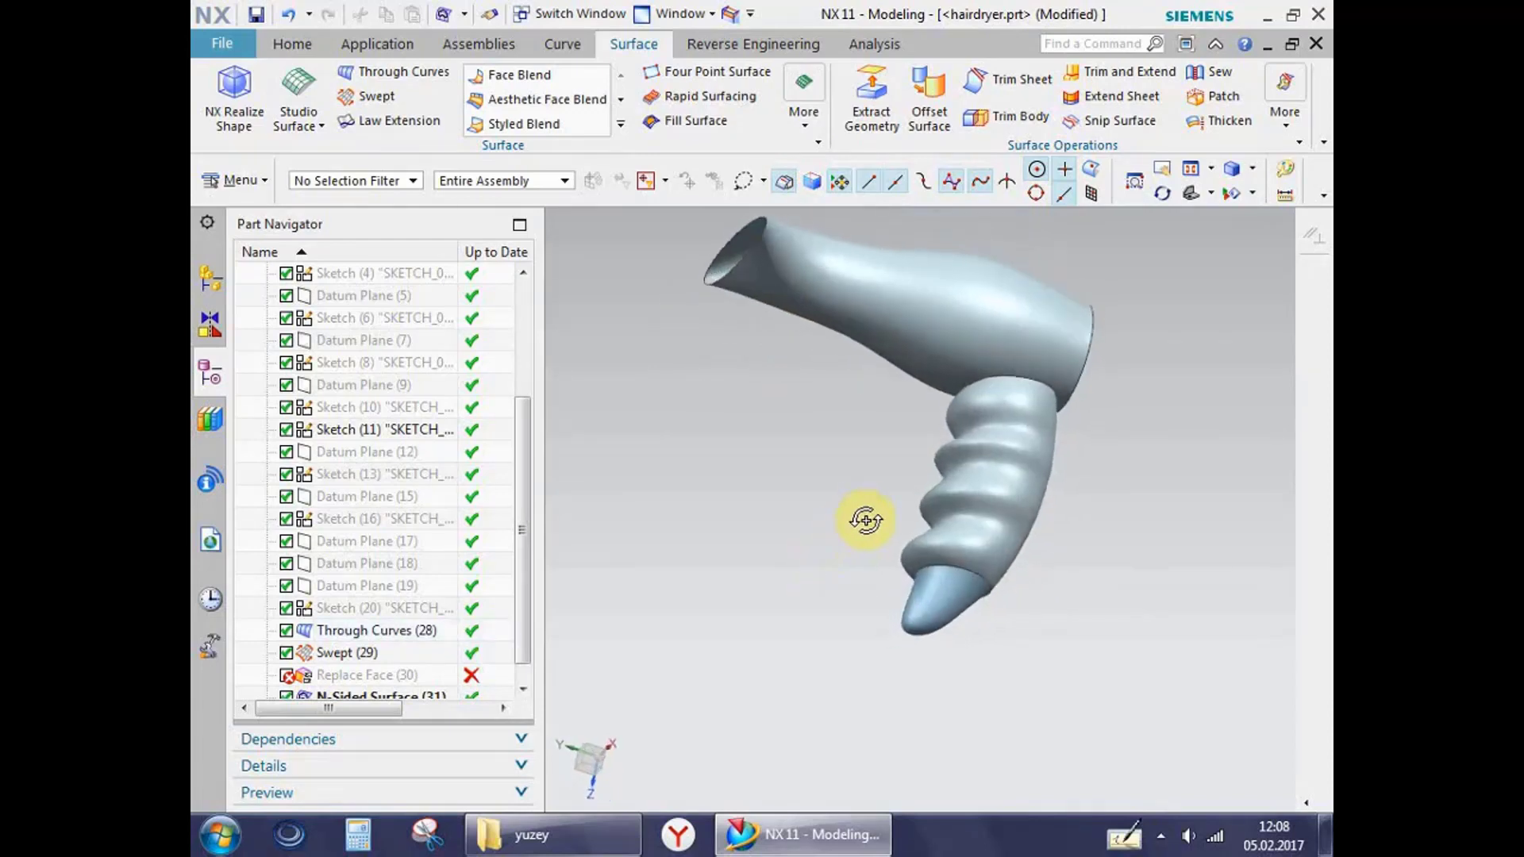